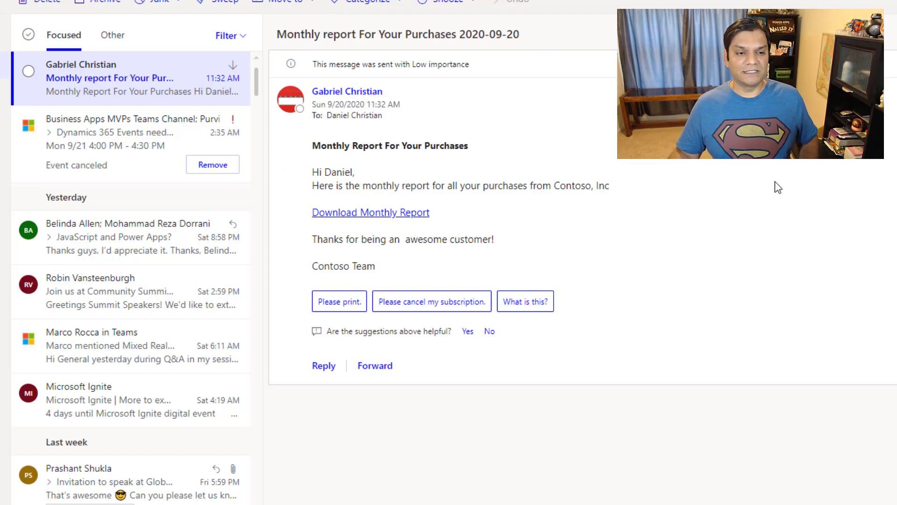
# Delete the Monthly report email in Outlook on the web and switch to the Power Automate flows list
pyautogui.click(125, 146)
pyautogui.click(116, 84)
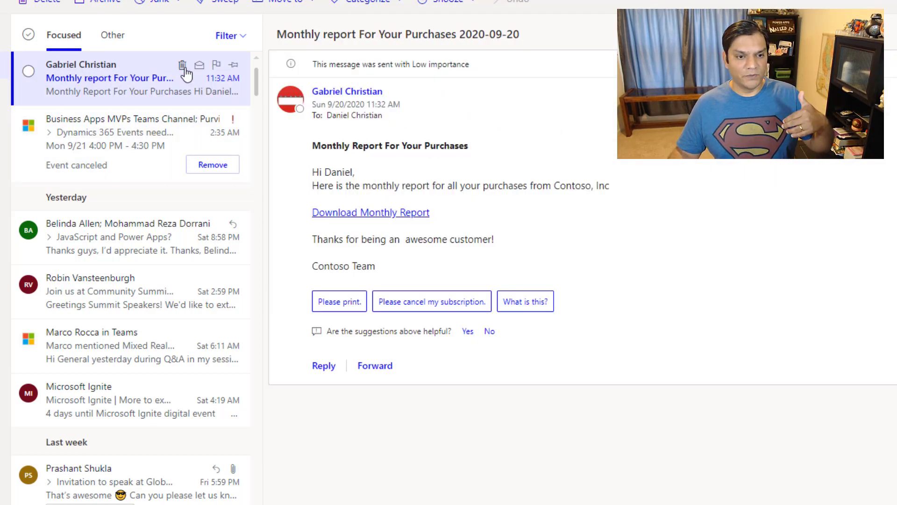
pyautogui.click(182, 66)
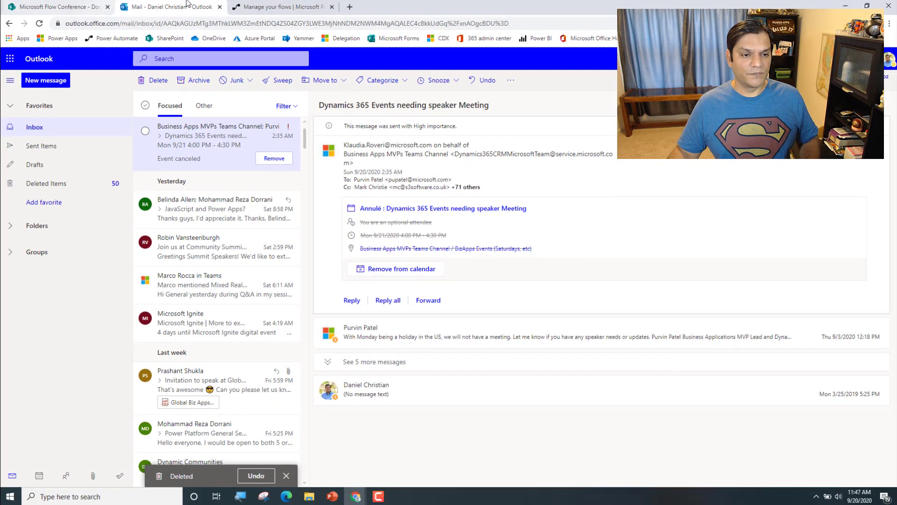
pyautogui.click(285, 6)
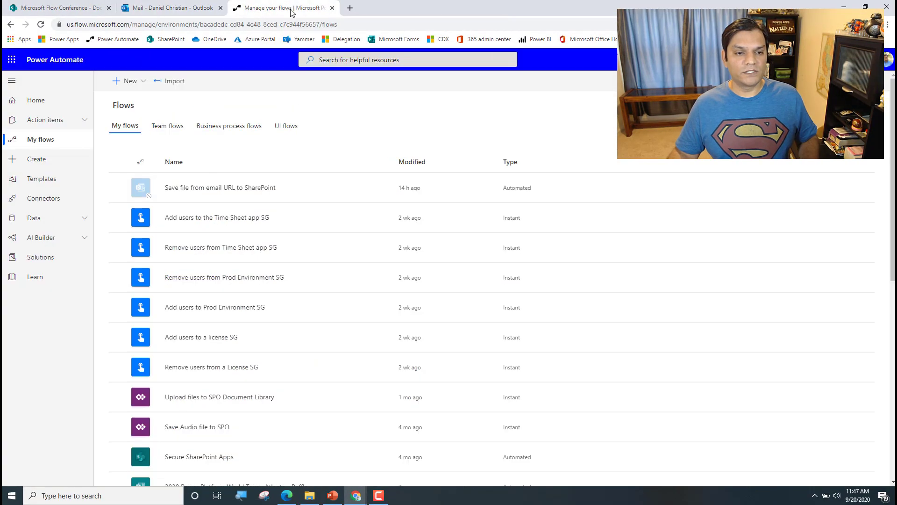
# Start a blank instant flow named 'Live Demo of', copy that name, and skip choosing a trigger
pyautogui.click(135, 89)
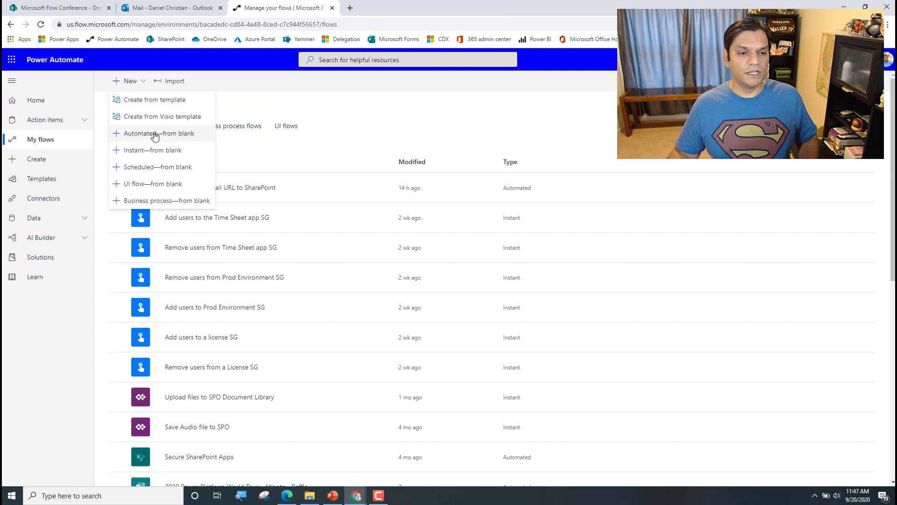
pyautogui.click(158, 156)
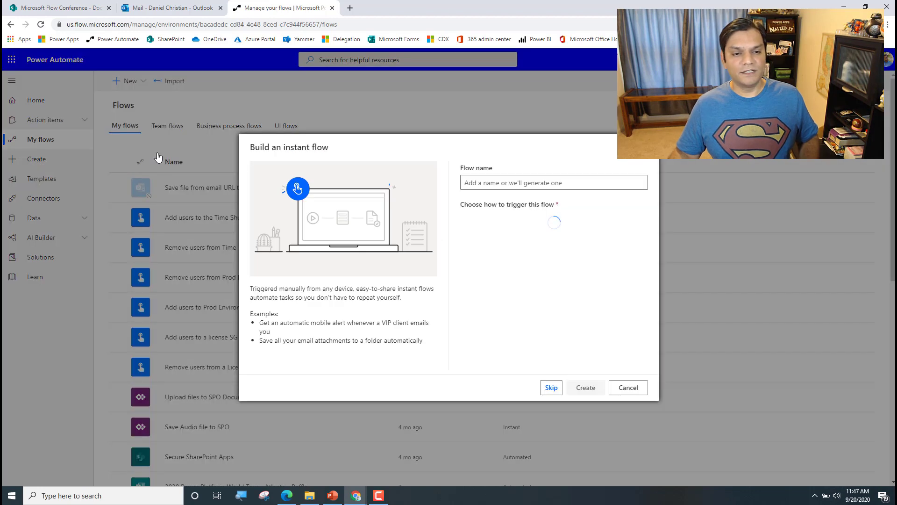
pyautogui.click(576, 182)
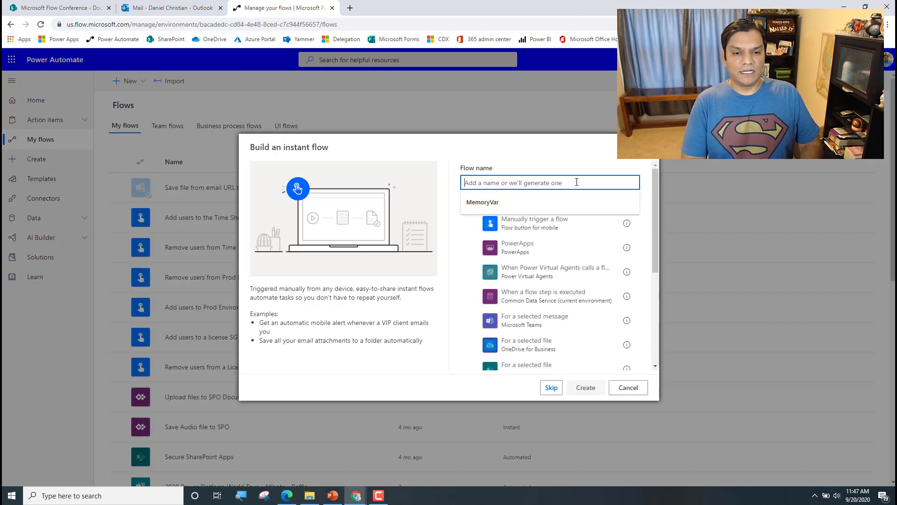
pyautogui.write('Live Demo of extracting URL from email')
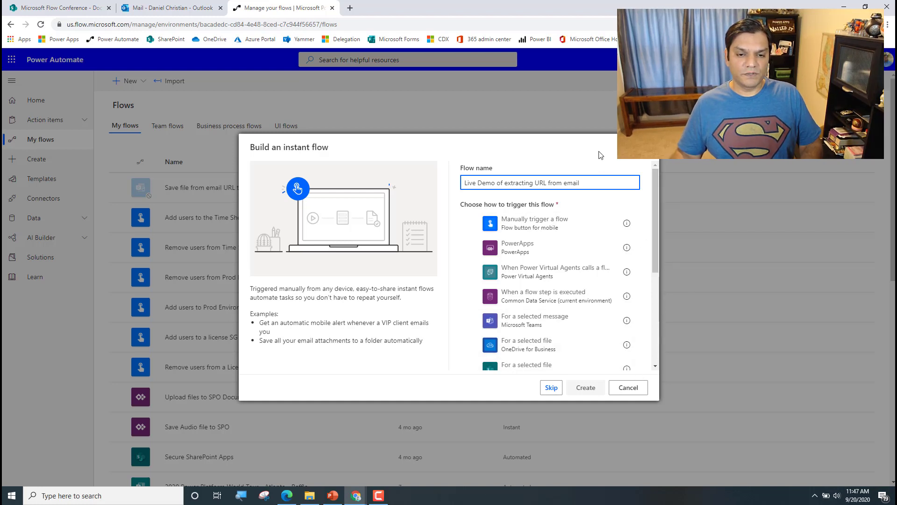
pyautogui.moveTo(593, 181); pyautogui.dragTo(371, 174)
pyautogui.hotkey('ctrl', 'c')
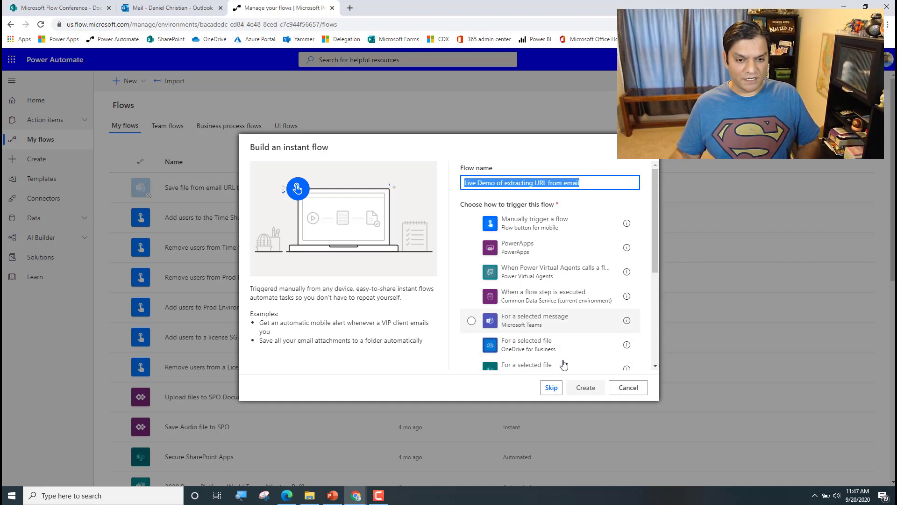
pyautogui.click(552, 388)
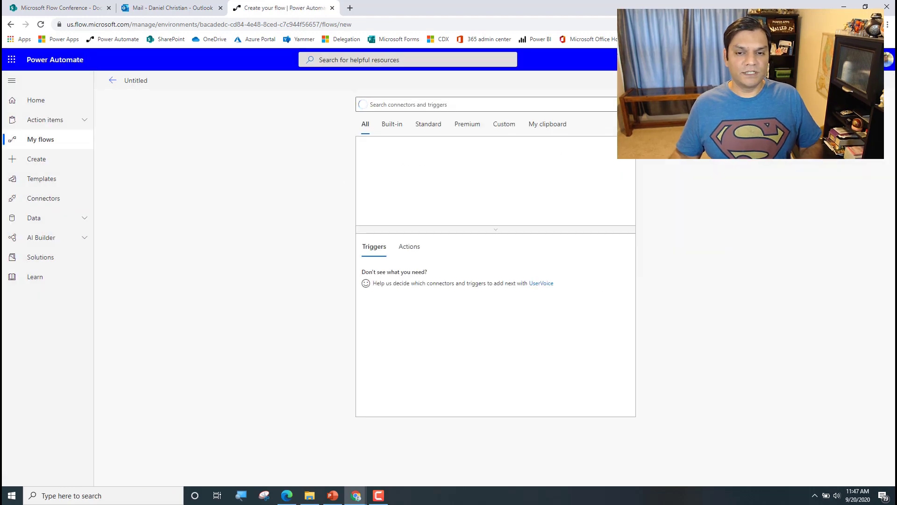
# Paste the flow title and search for the Office 365 Outlook connector
pyautogui.click(136, 81)
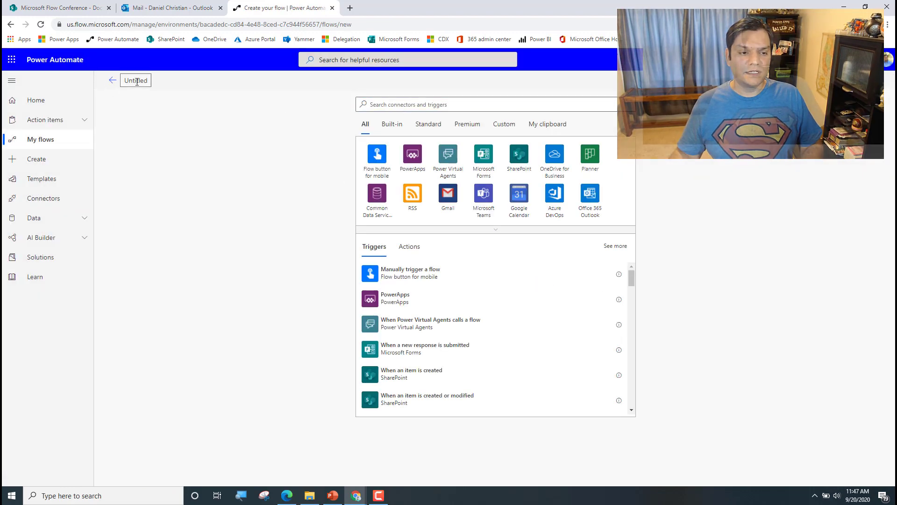
pyautogui.hotkey('ctrl', 'v')
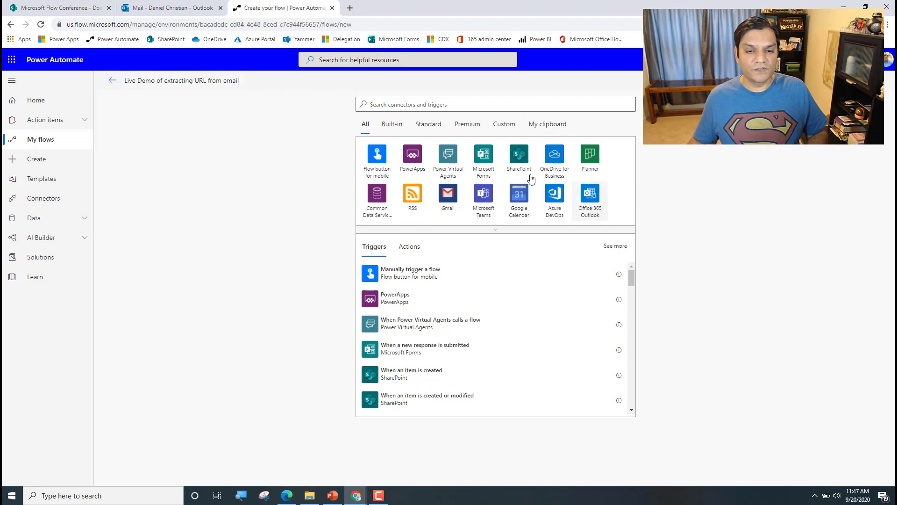
pyautogui.click(455, 107)
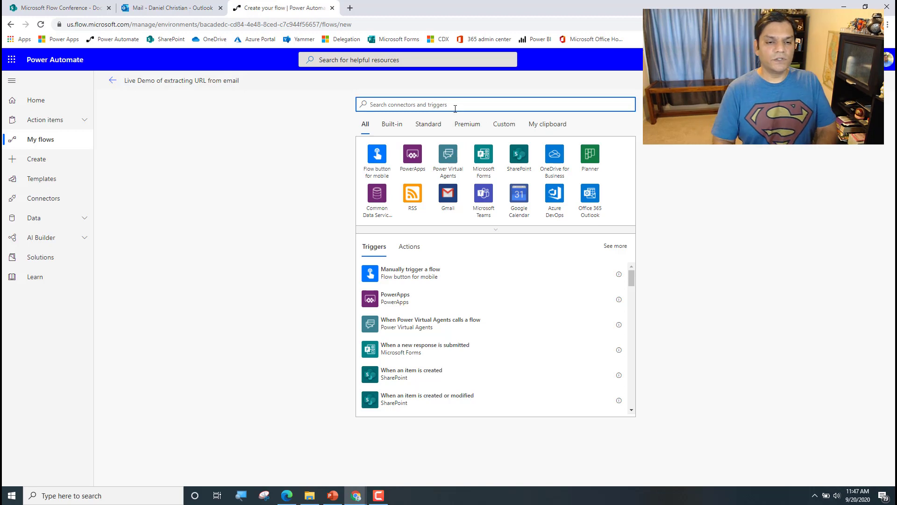
pyautogui.write('Office 365')
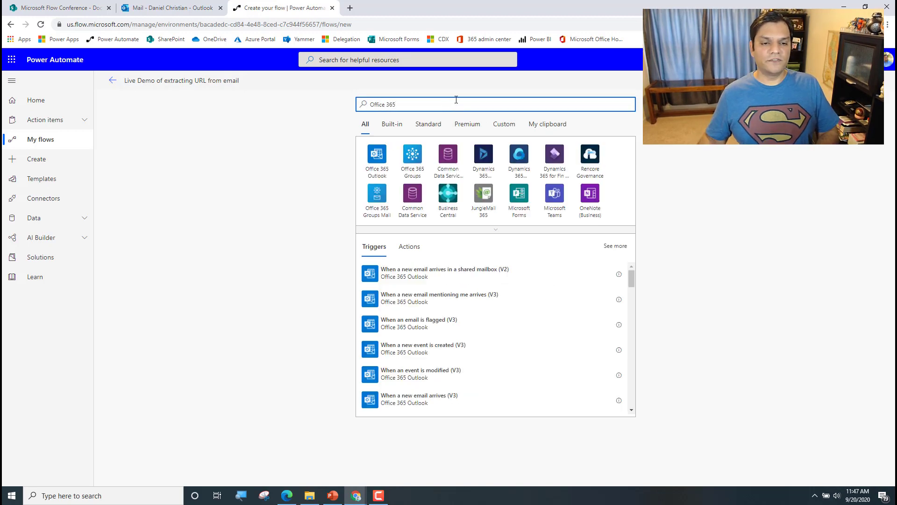
pyautogui.click(378, 155)
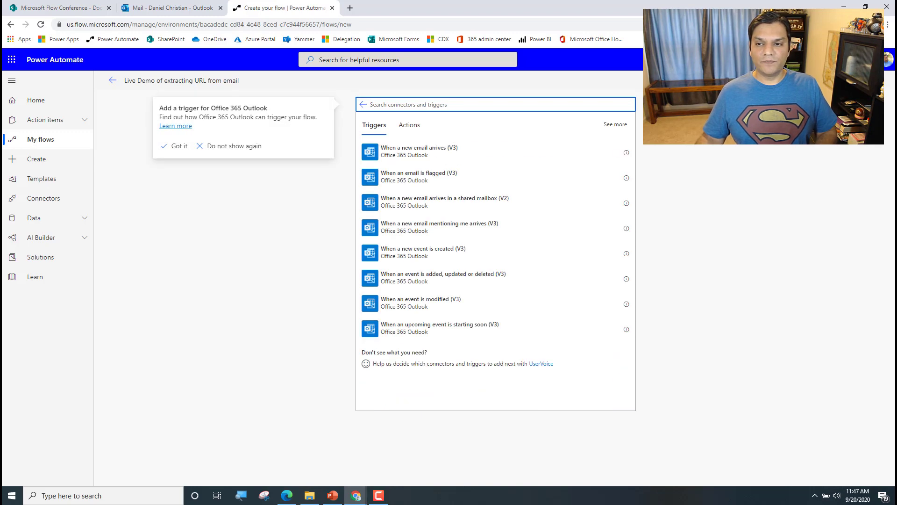
pyautogui.moveTo(356, 494)
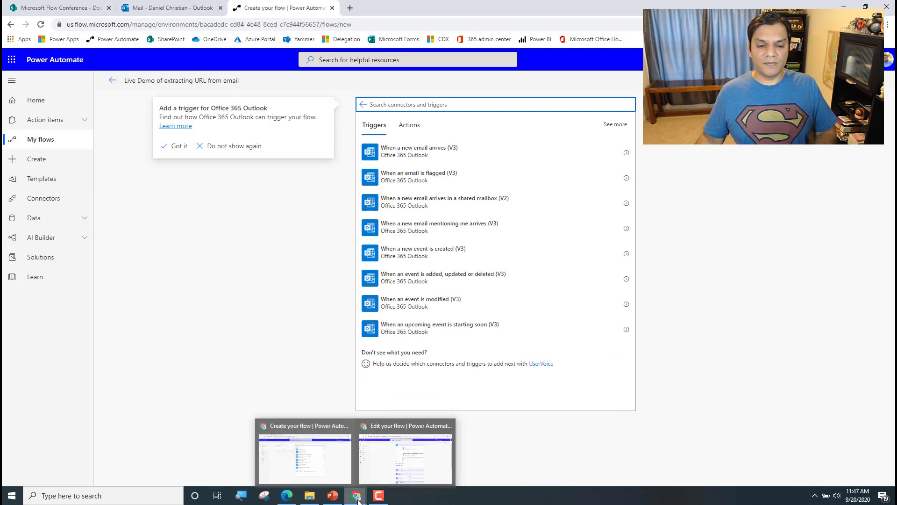
pyautogui.click(375, 472)
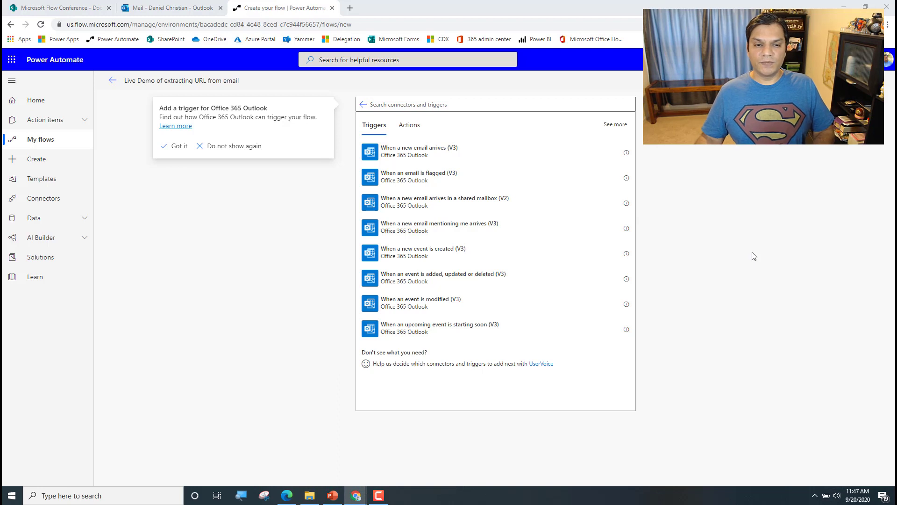
# Choose the 'When a new email arrives (V3)' trigger after searching 'when'
pyautogui.click(491, 104)
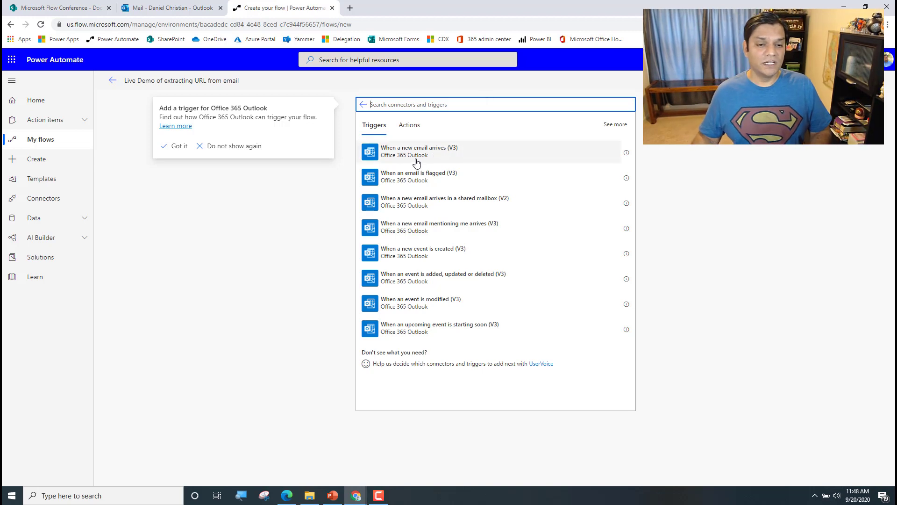
pyautogui.click(621, 127)
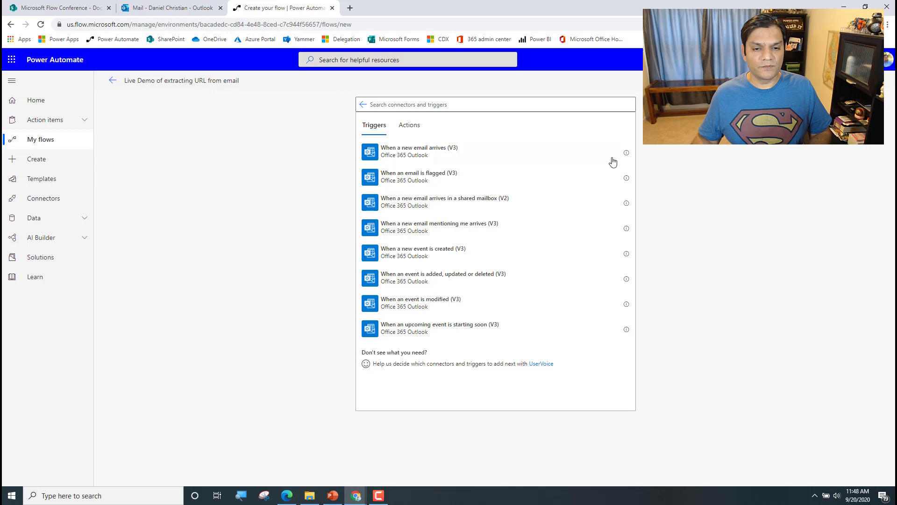
pyautogui.click(418, 99)
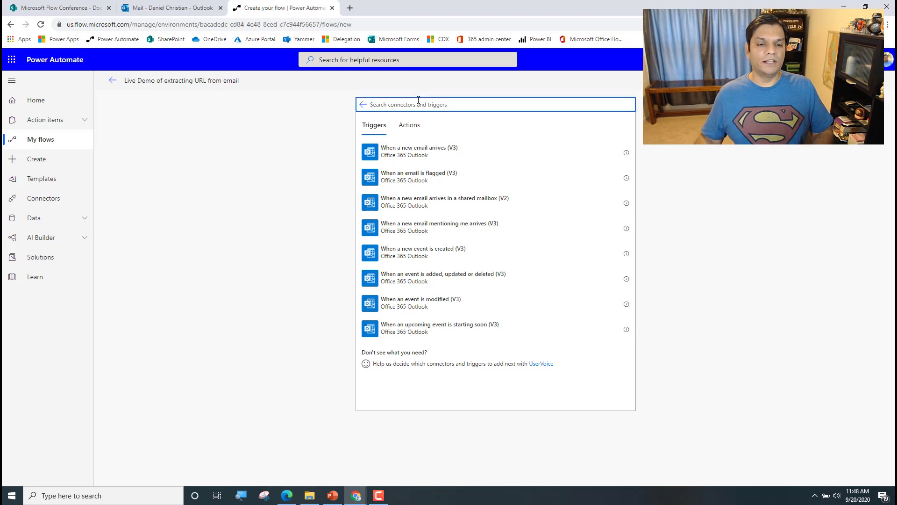
pyautogui.write('when a new')
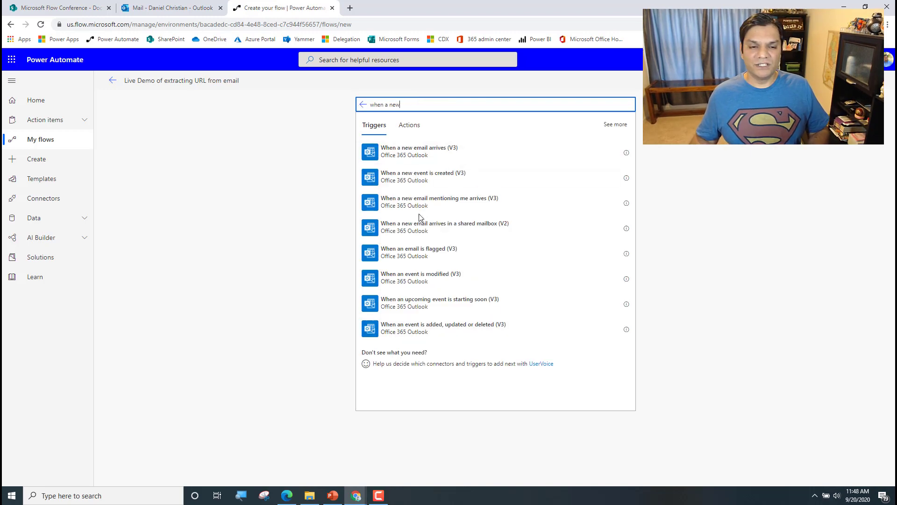
pyautogui.click(416, 156)
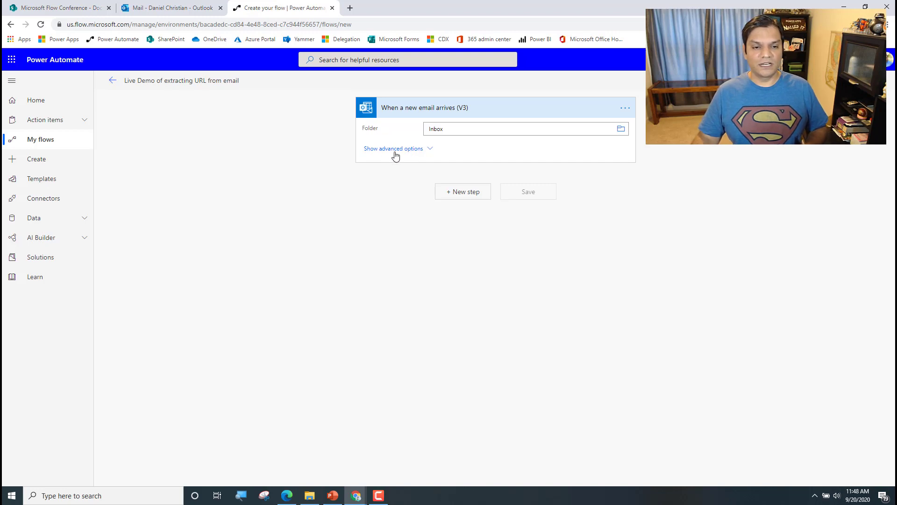
# Show the trigger's advanced options and set the To filter to the chosen recipient
pyautogui.click(394, 150)
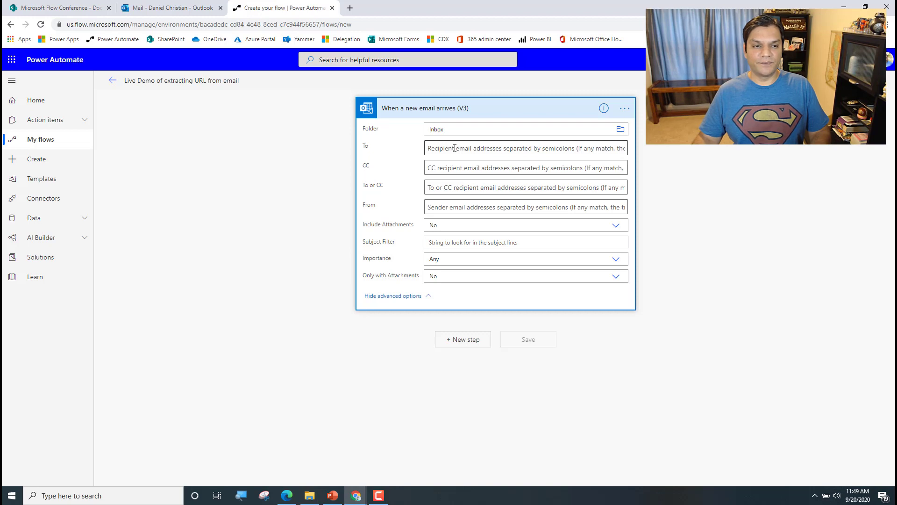
pyautogui.click(167, 6)
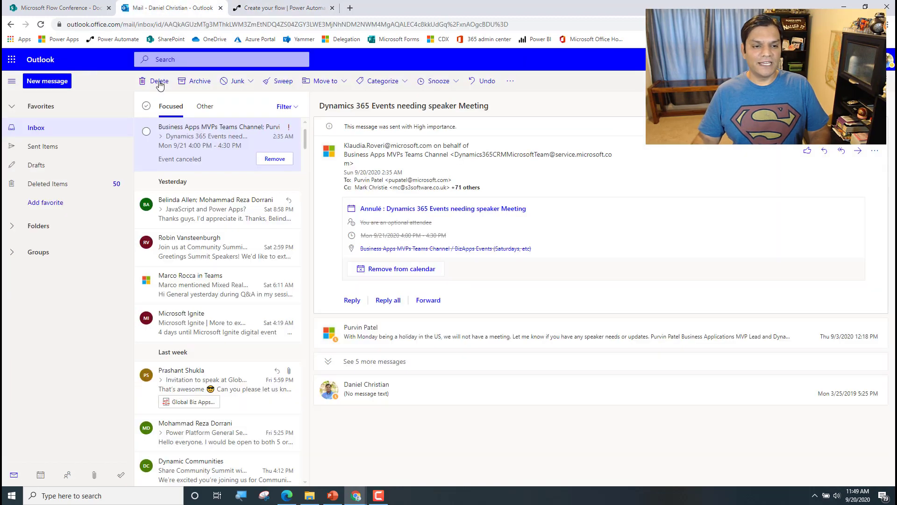
pyautogui.click(299, 9)
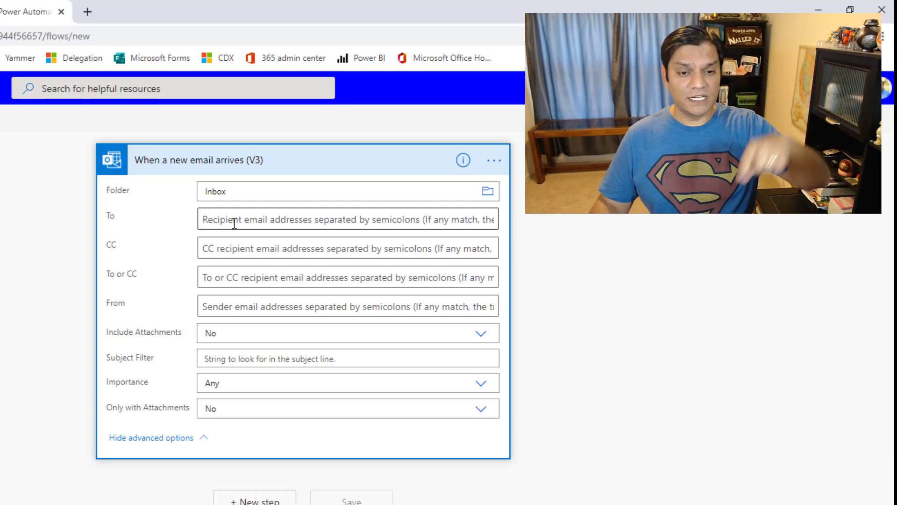
pyautogui.click(234, 223)
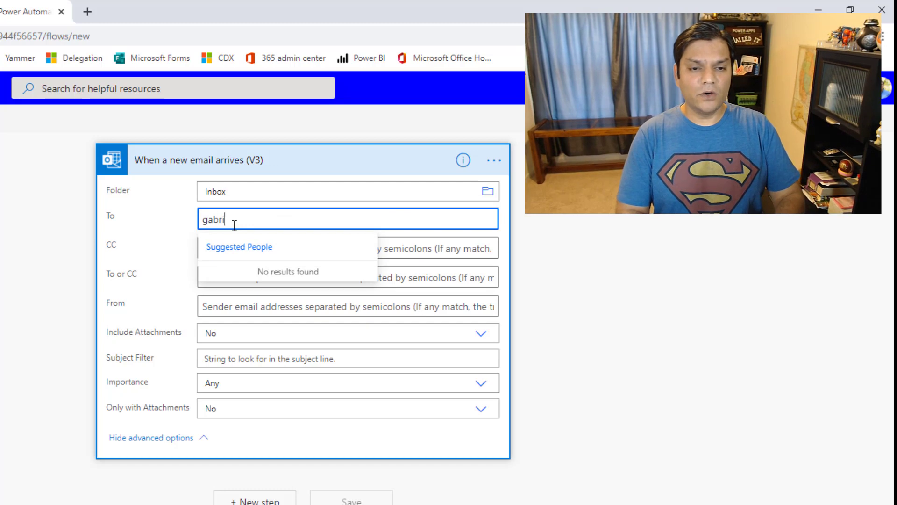
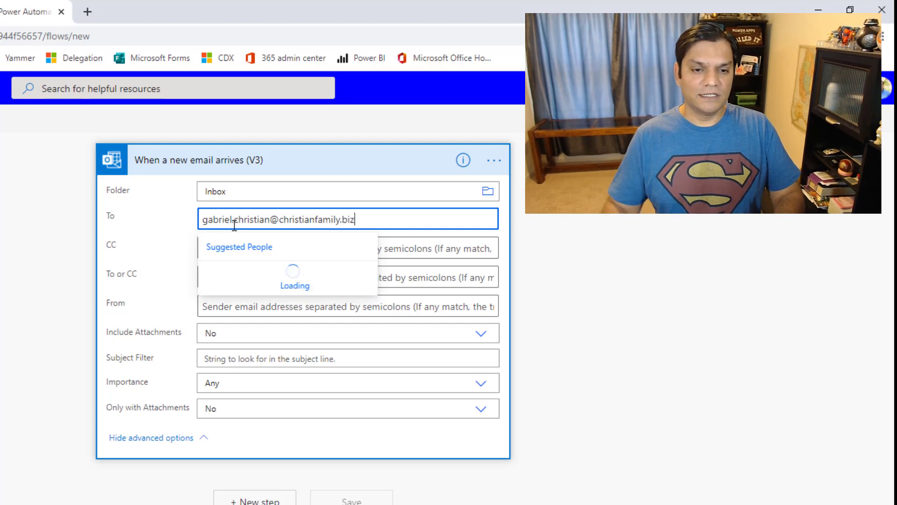
pyautogui.click(307, 282)
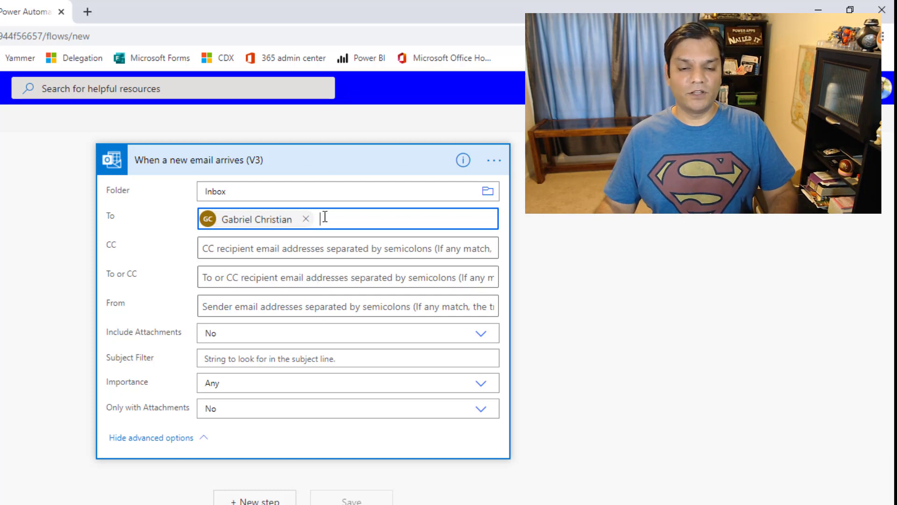
pyautogui.click(306, 219)
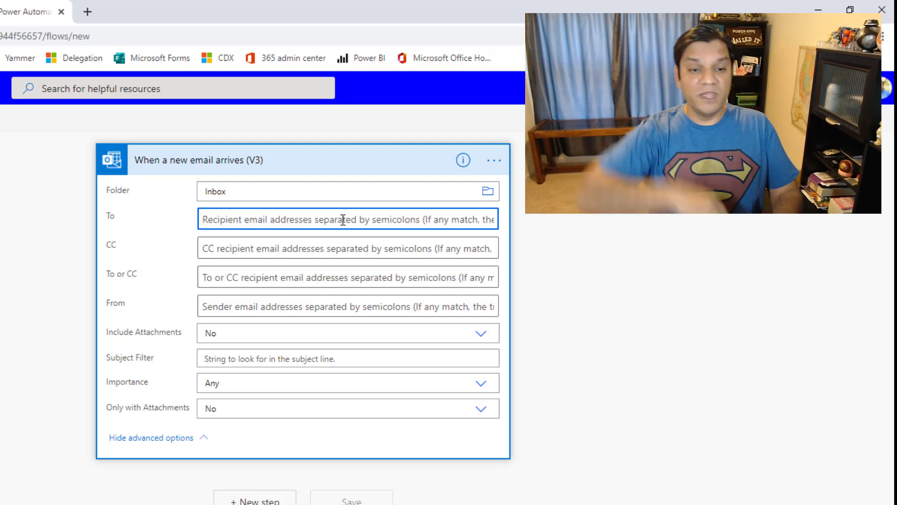
pyautogui.write('Daniel.')
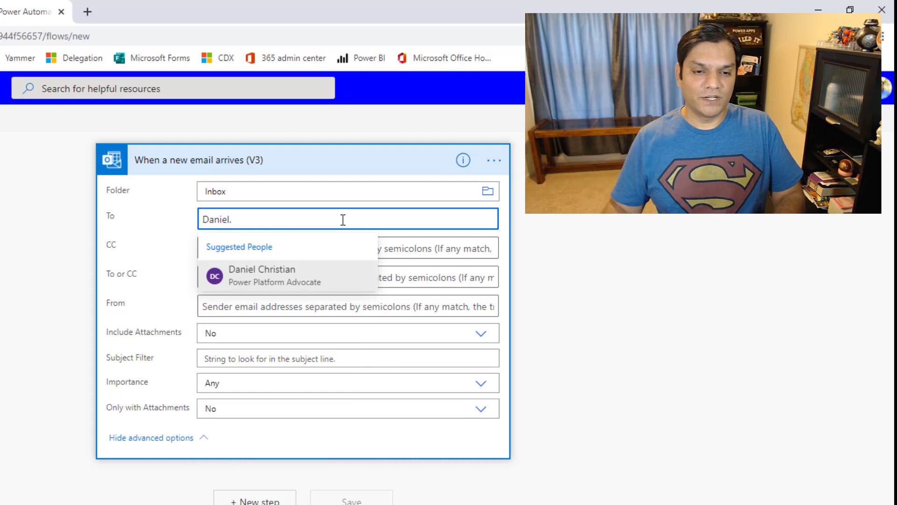
pyautogui.click(267, 268)
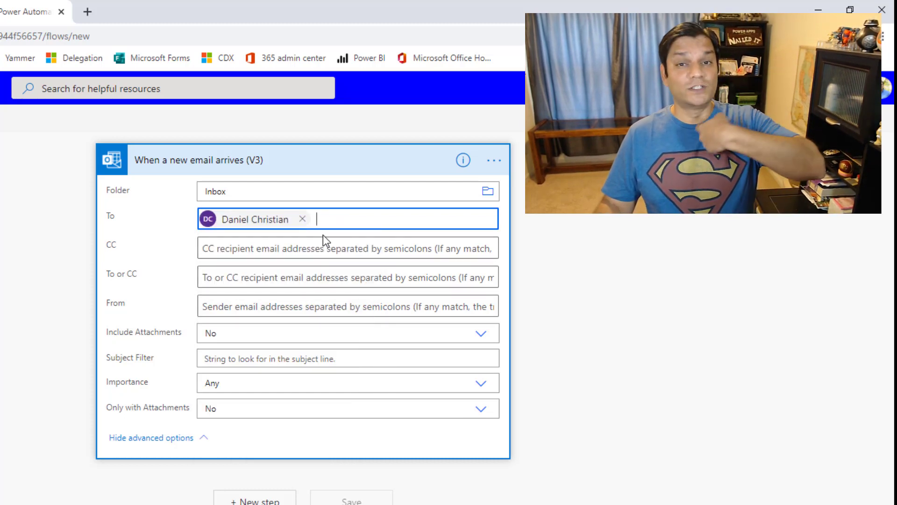
# Set the From filter to the report sender's address, then go to the mailbox
pyautogui.click(306, 306)
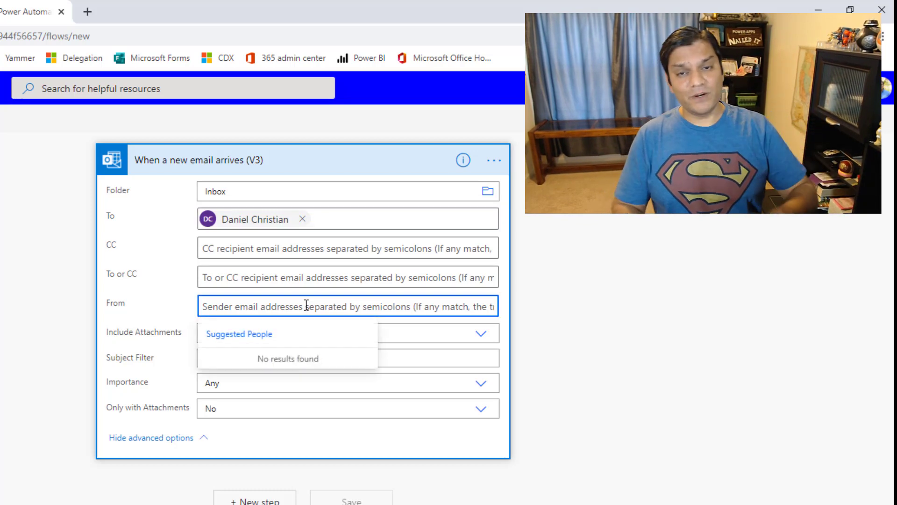
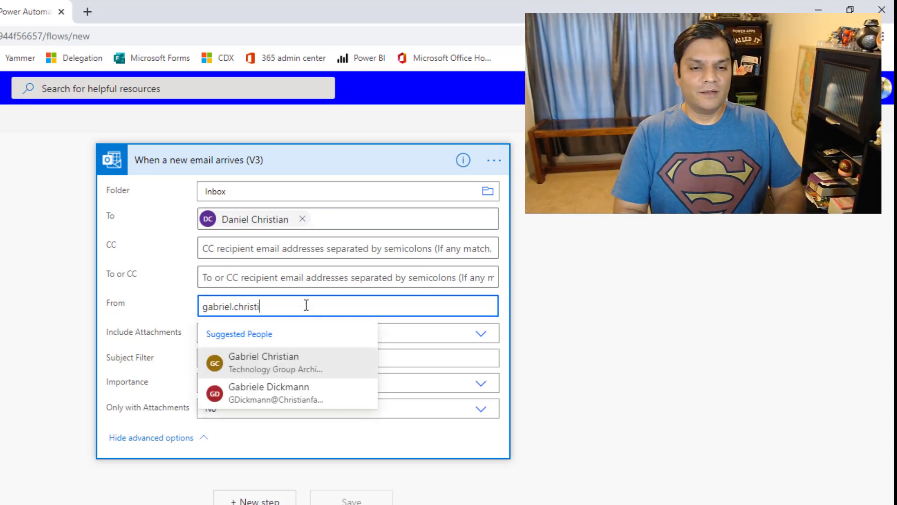
pyautogui.click(314, 368)
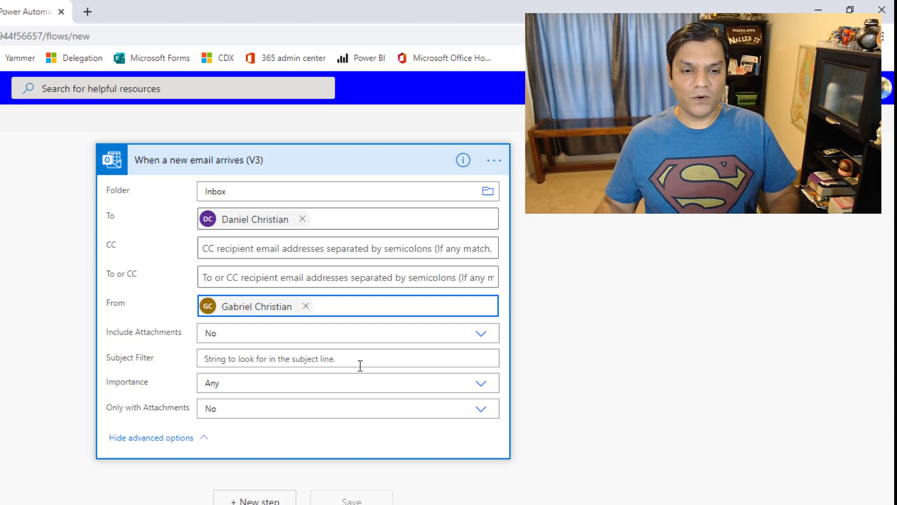
pyautogui.click(410, 453)
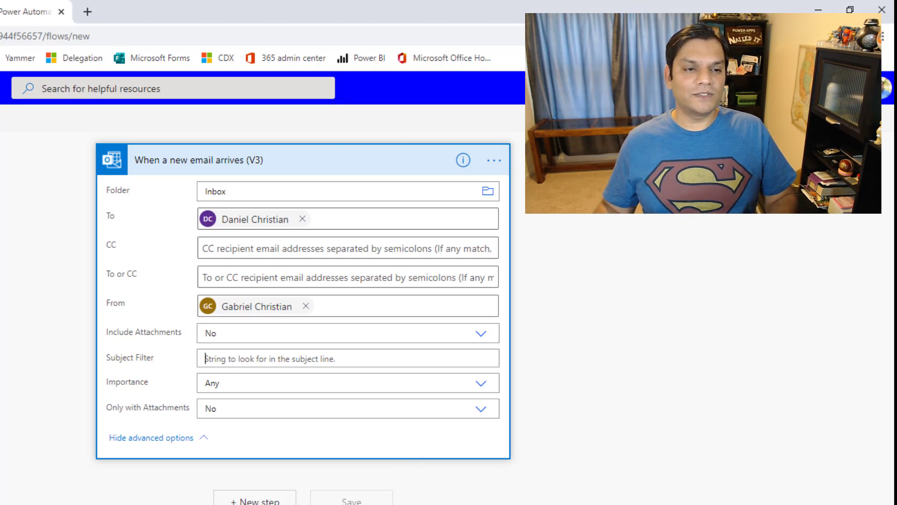
pyautogui.hotkey('ctrl', 'shift', 'Tab')
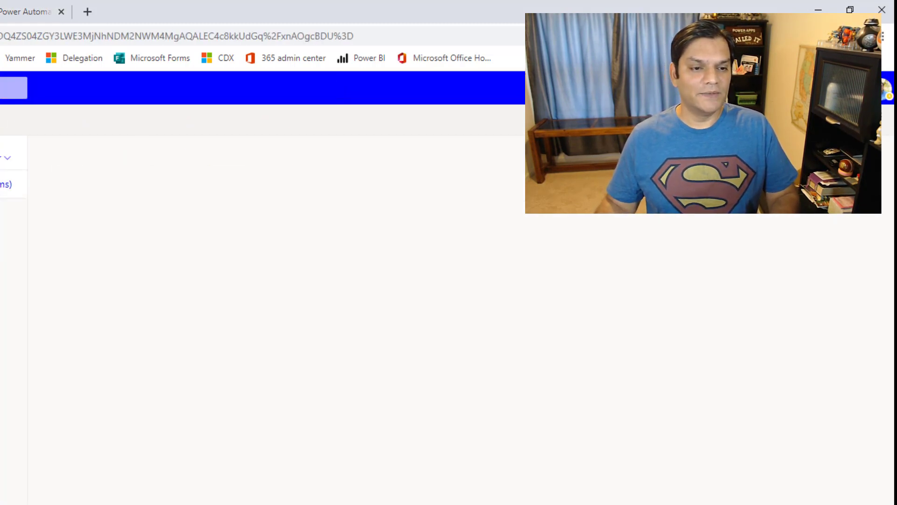
# Recover the 'Monthly report For Your Purchases' email, select its subject wording, and return to the flow
pyautogui.click(6, 184)
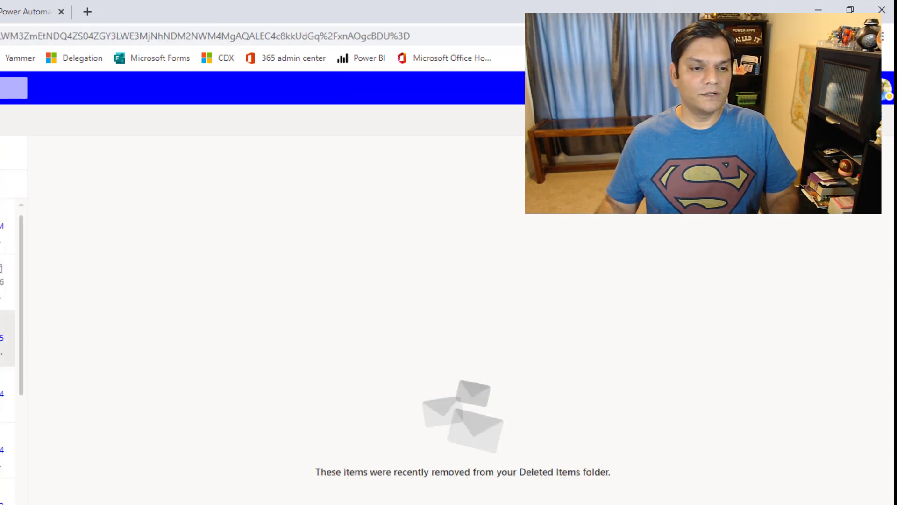
pyautogui.click(7, 255)
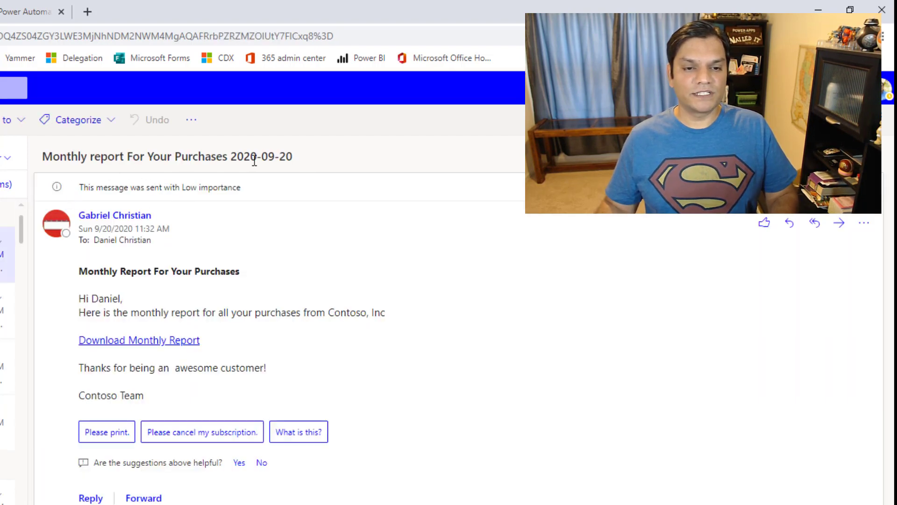
pyautogui.moveTo(228, 157); pyautogui.dragTo(50, 156)
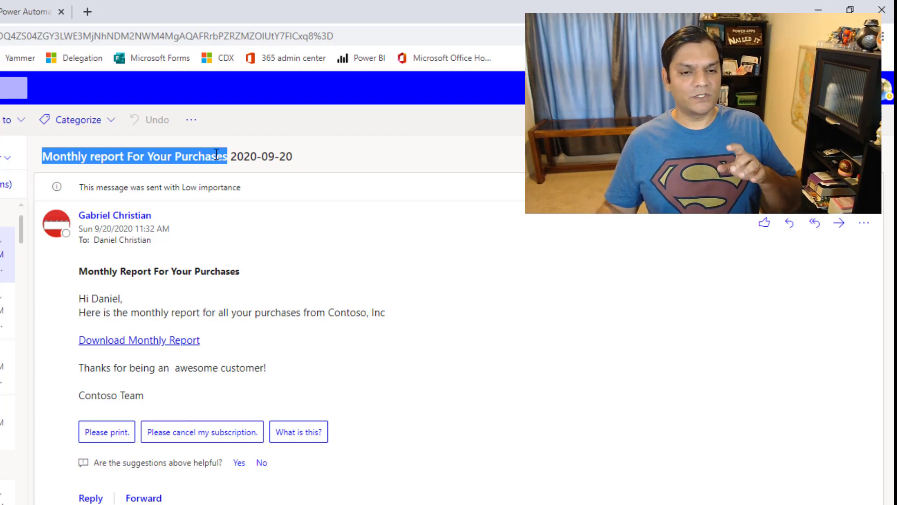
pyautogui.click(26, 6)
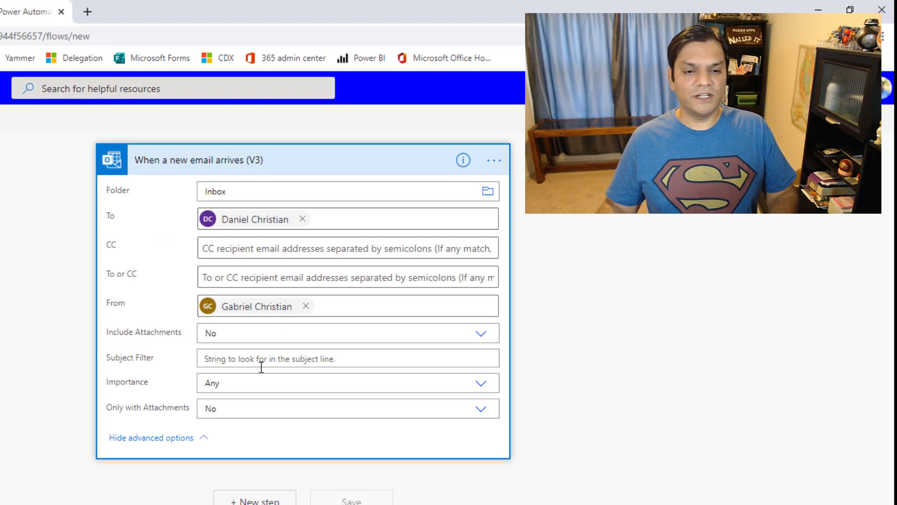
# Paste 'Monthly report For Your Purchases' into the trigger's Subject Filter and add a new step
pyautogui.click(351, 364)
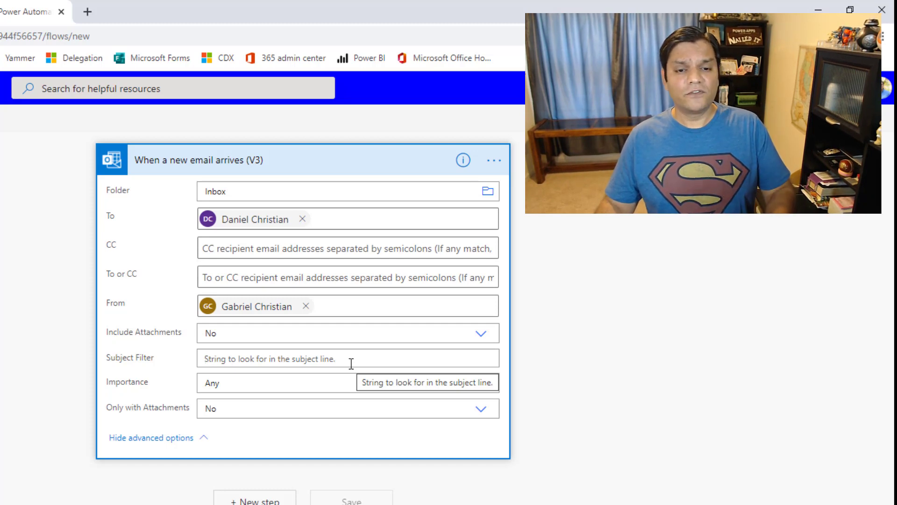
pyautogui.write('Monthly report For Your Purchases')
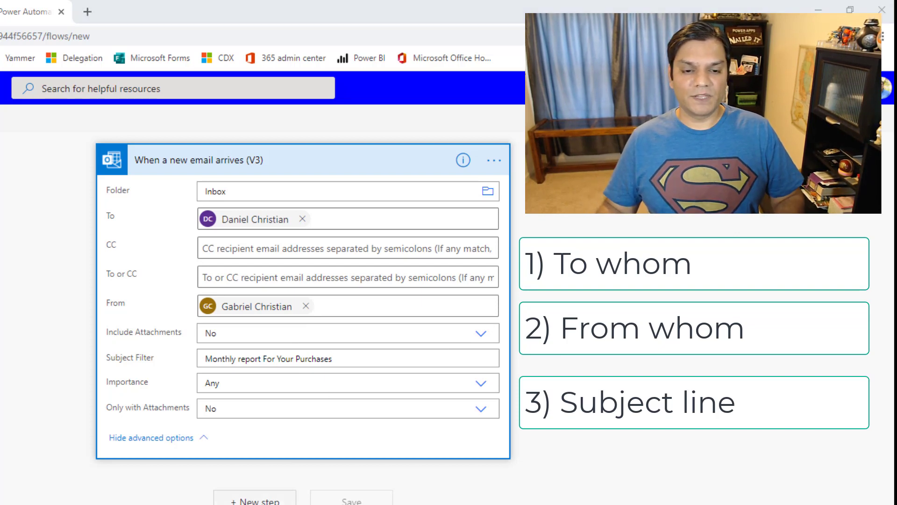
pyautogui.click(259, 501)
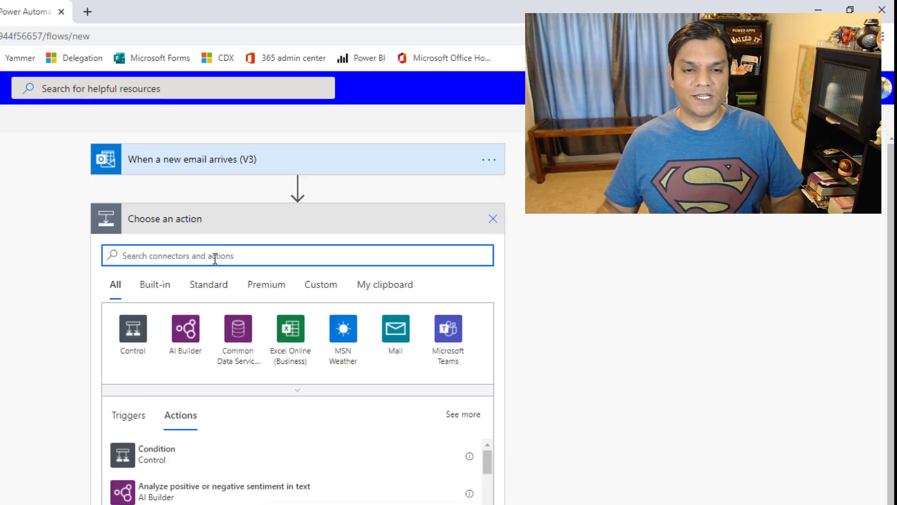
# Add a Content Conversion 'Html to text' action whose Content is the email's Body
pyautogui.write('html t')
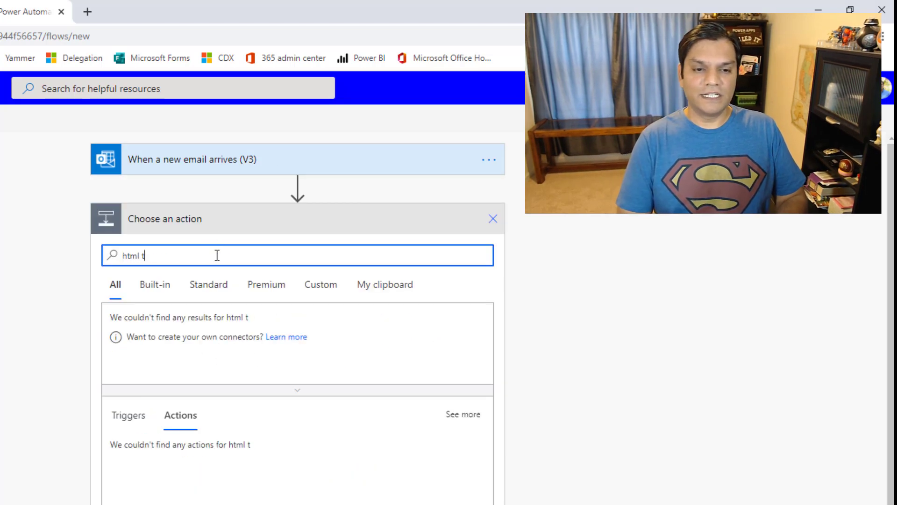
pyautogui.write('o')
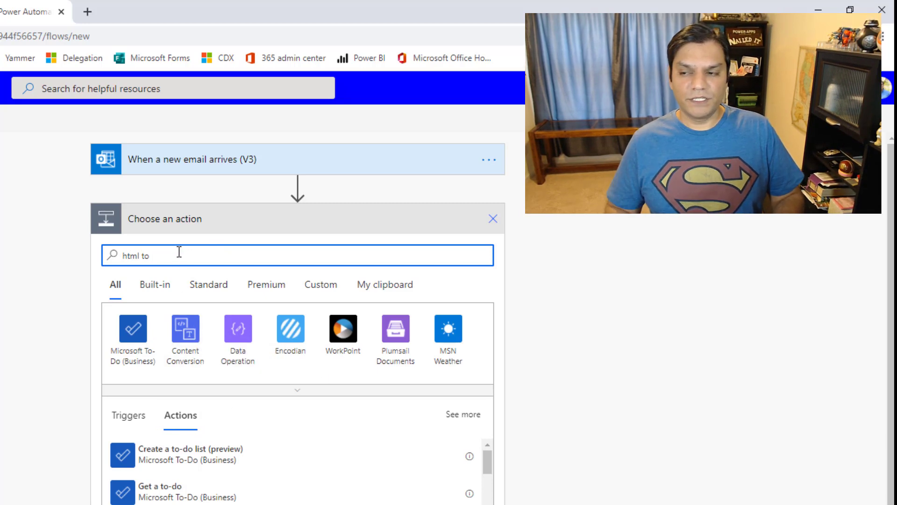
pyautogui.write('text')
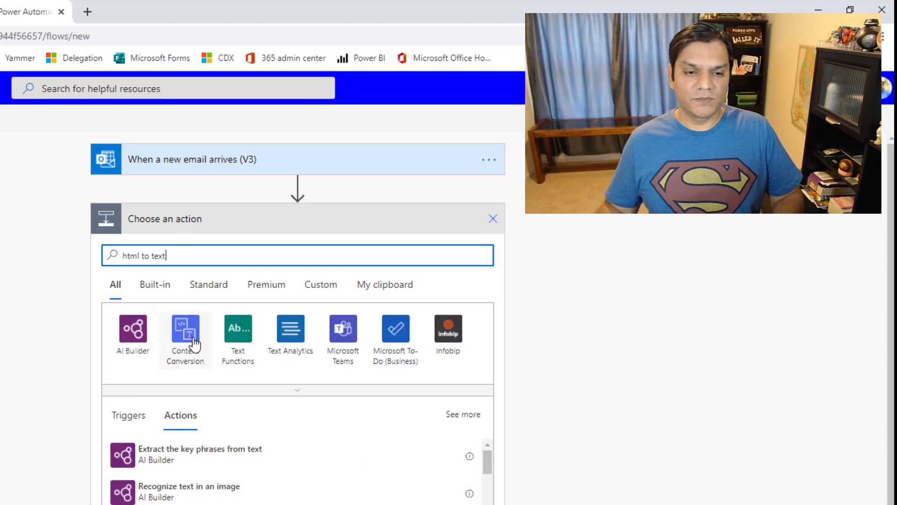
pyautogui.click(190, 346)
pyautogui.click(194, 323)
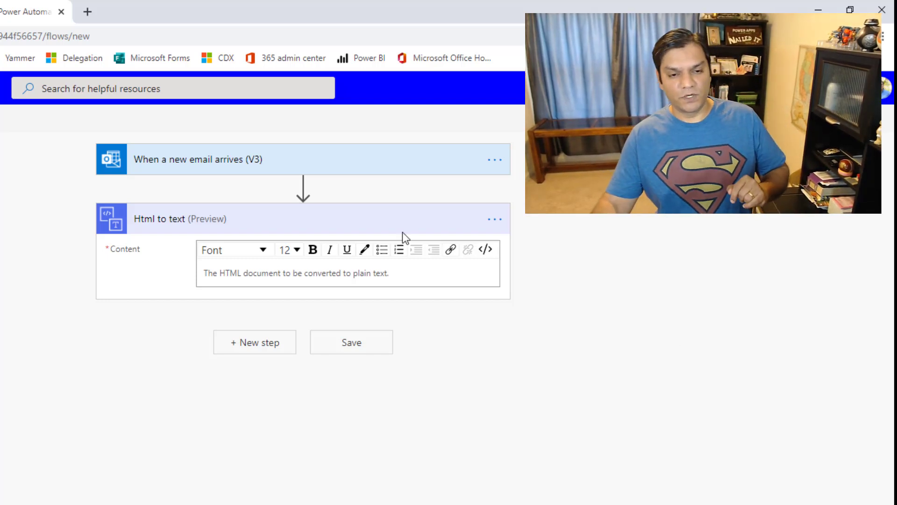
pyautogui.click(285, 285)
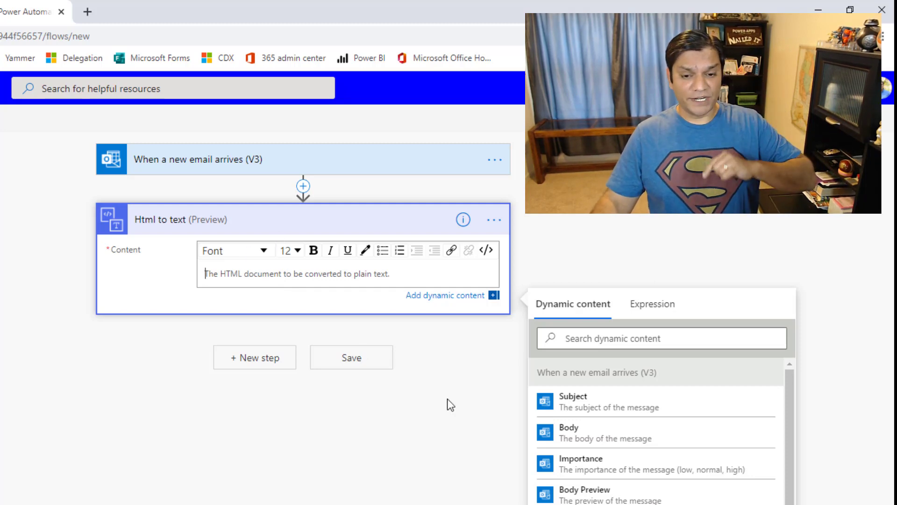
pyautogui.moveTo(793, 493); pyautogui.dragTo(795, 452)
pyautogui.click(592, 443)
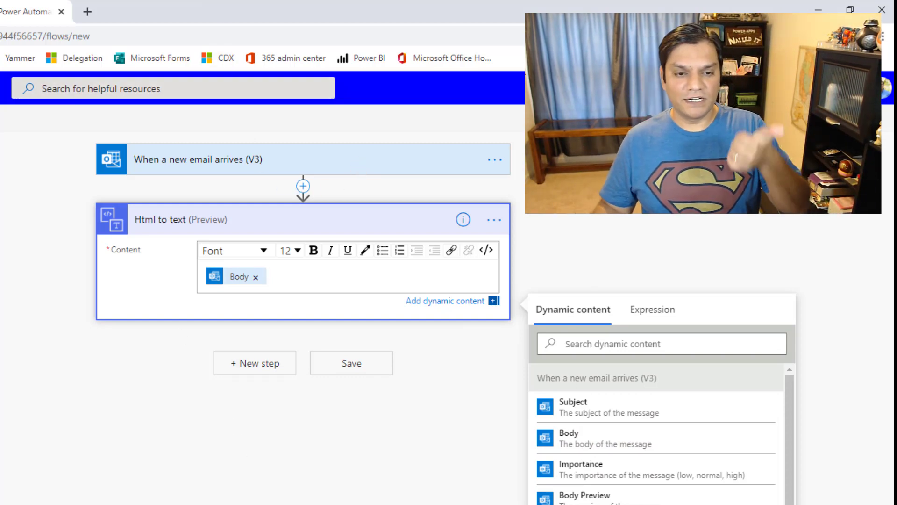
pyautogui.click(739, 119)
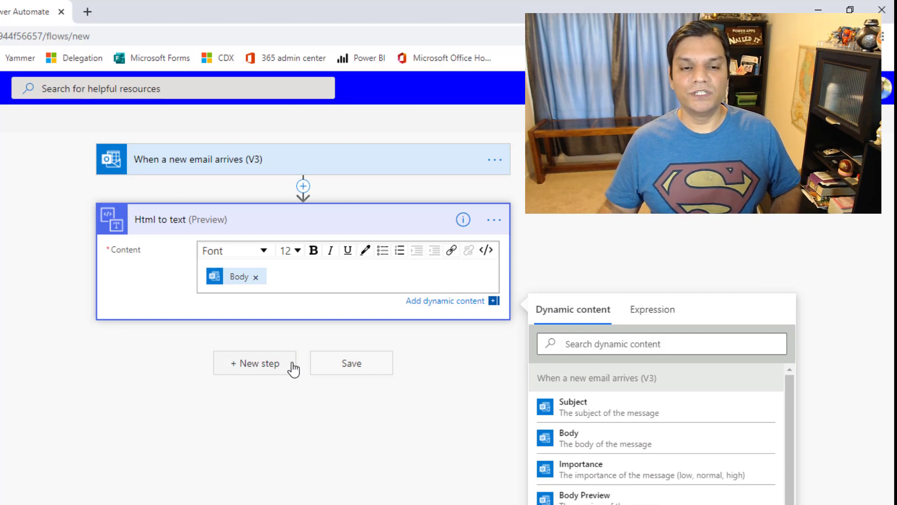
pyautogui.click(293, 369)
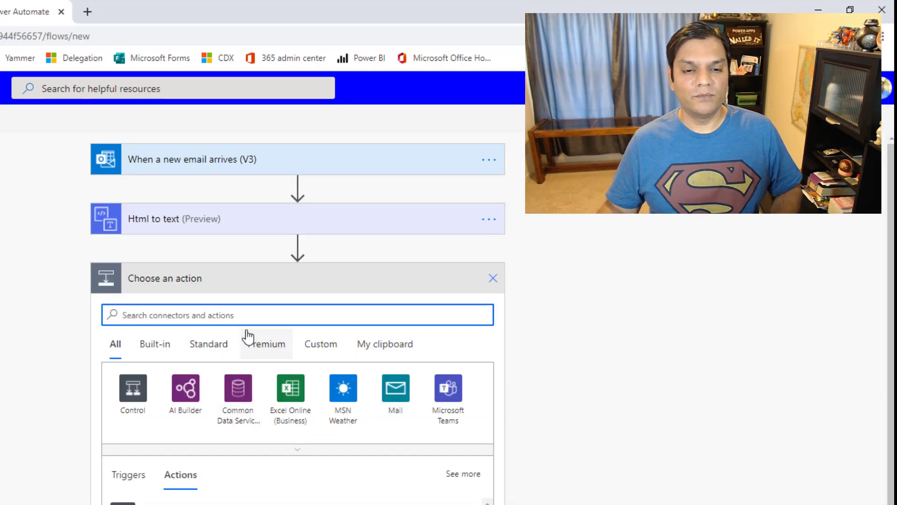
# Add a Compose action with 'The plain text content' as input and rename it HTMLBody
pyautogui.write('Compose')
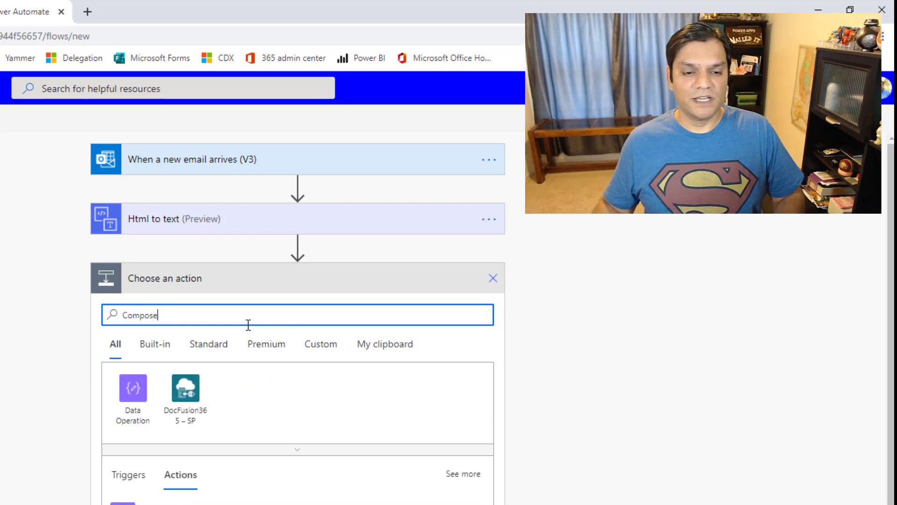
pyautogui.click(199, 503)
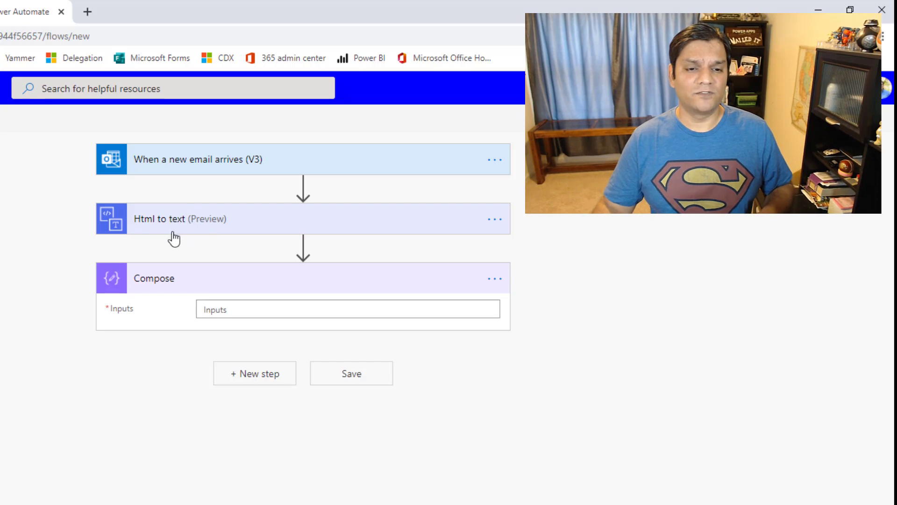
pyautogui.click(263, 311)
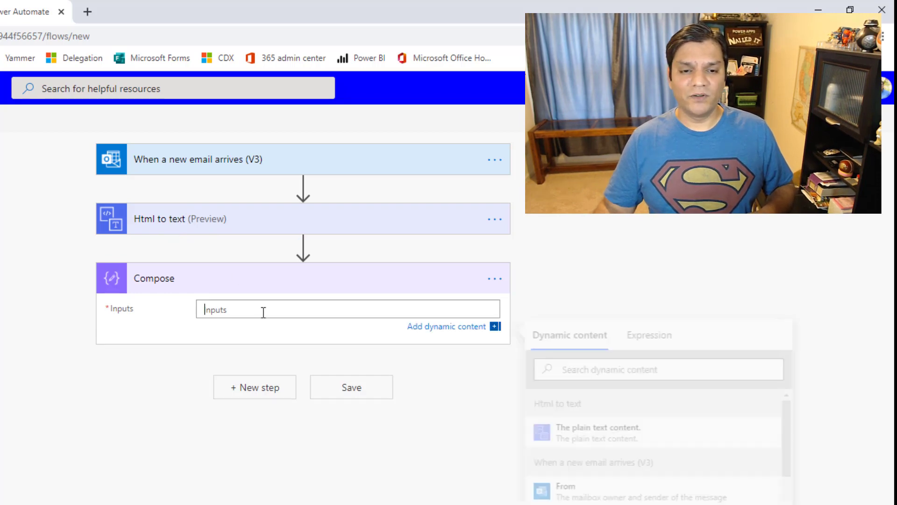
pyautogui.click(604, 428)
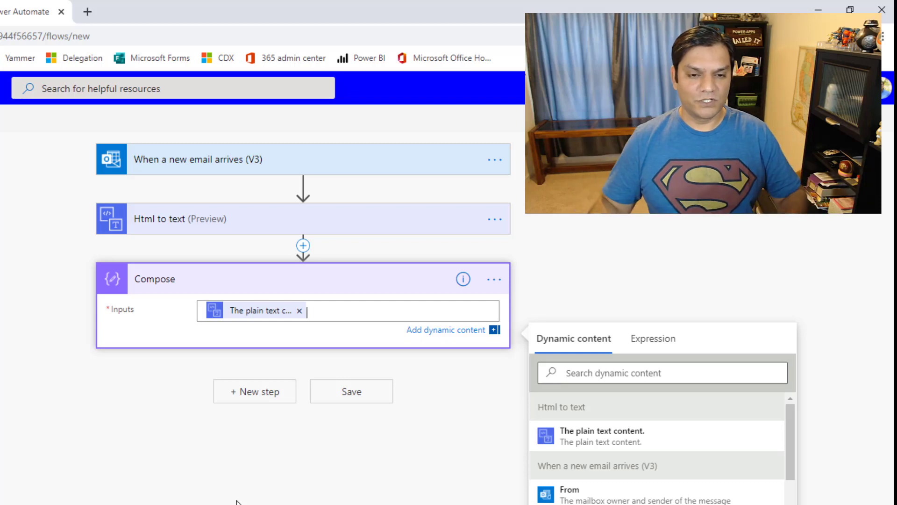
pyautogui.click(502, 283)
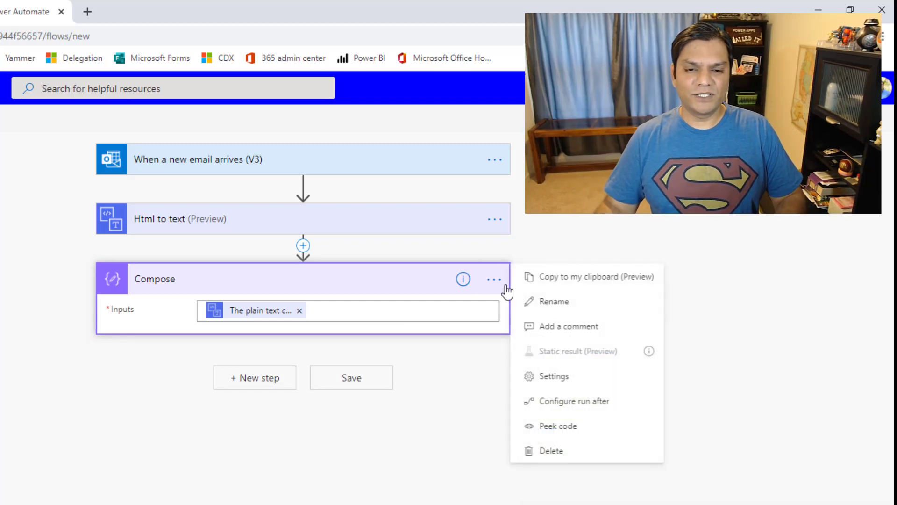
pyautogui.click(551, 303)
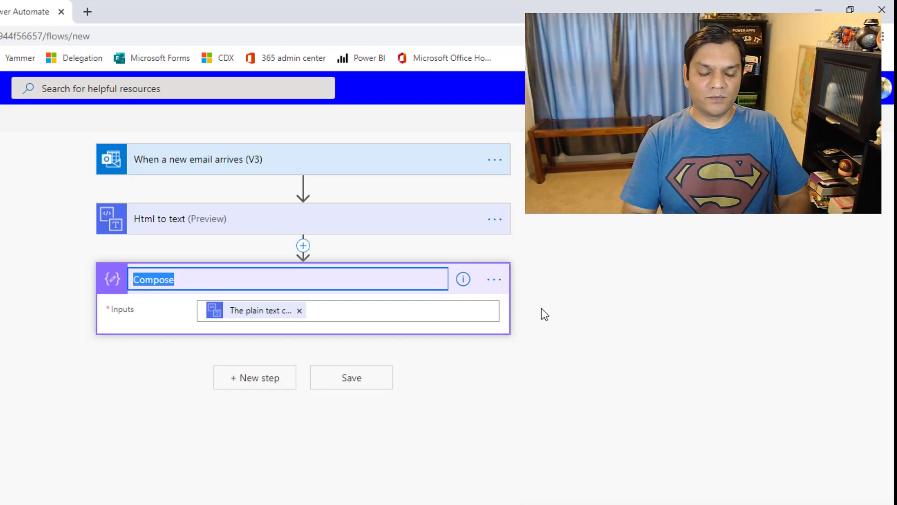
pyautogui.write('HTML')
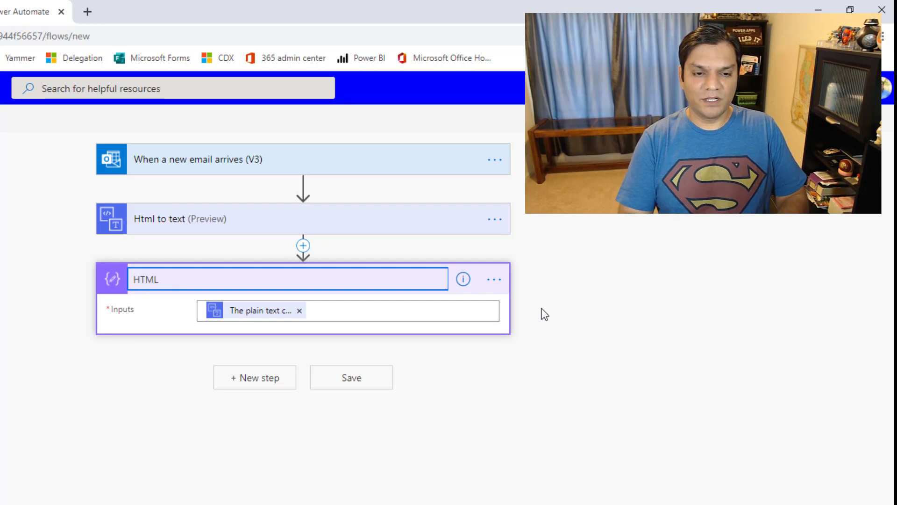
pyautogui.write('Body')
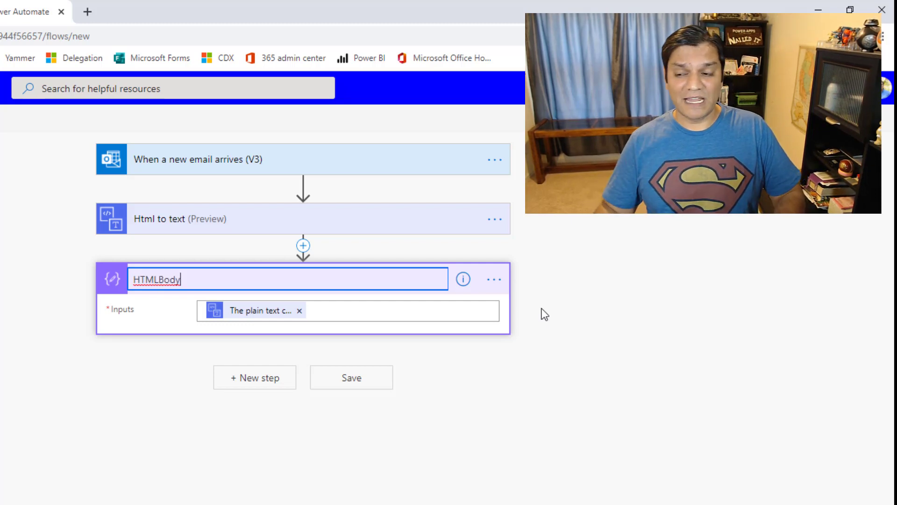
pyautogui.click(626, 335)
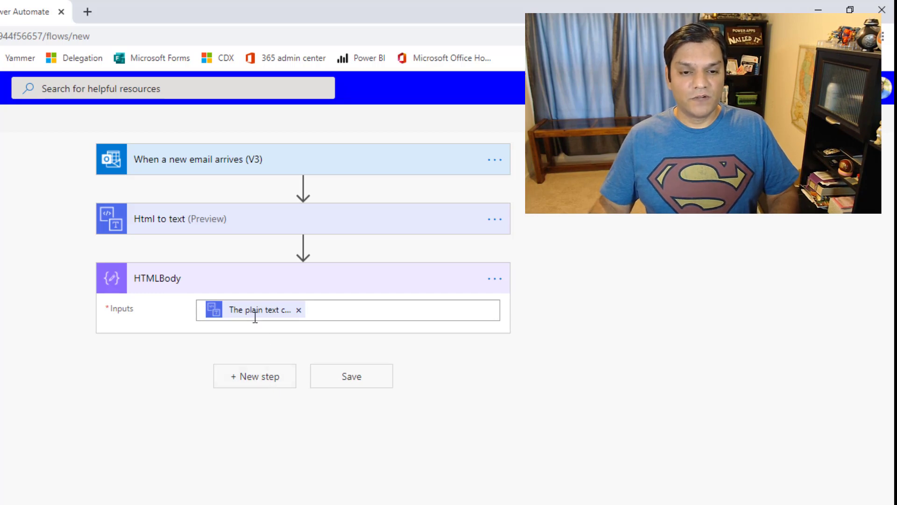
# Add a second Compose action below HTMLBody, keeping the name Compose after the rename error
pyautogui.click(270, 381)
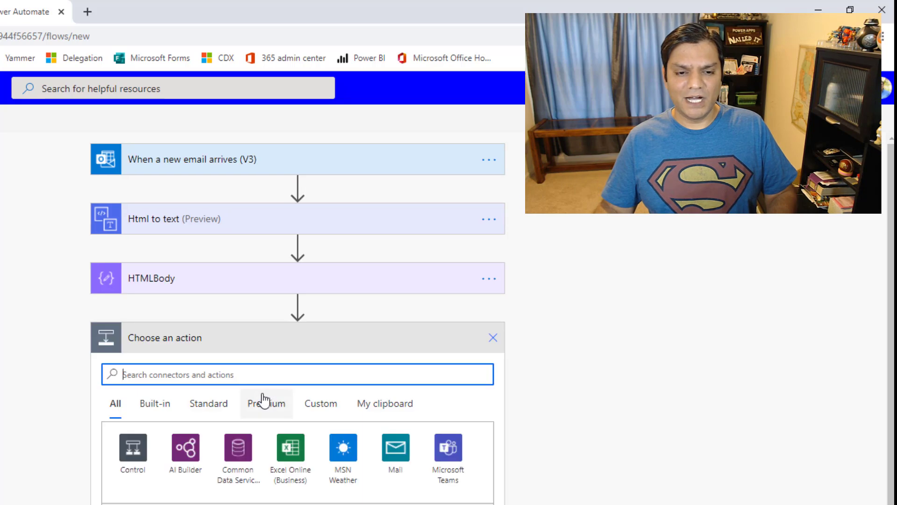
pyautogui.write('Compose')
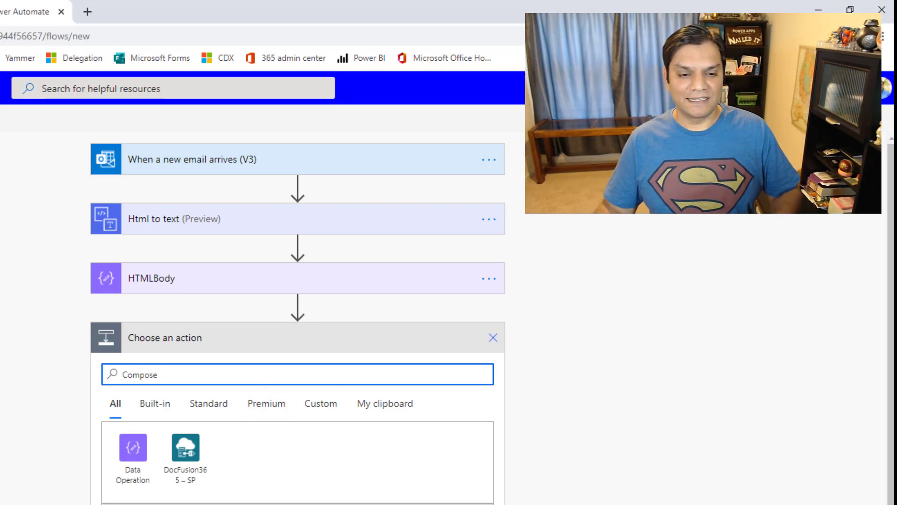
pyautogui.click(201, 504)
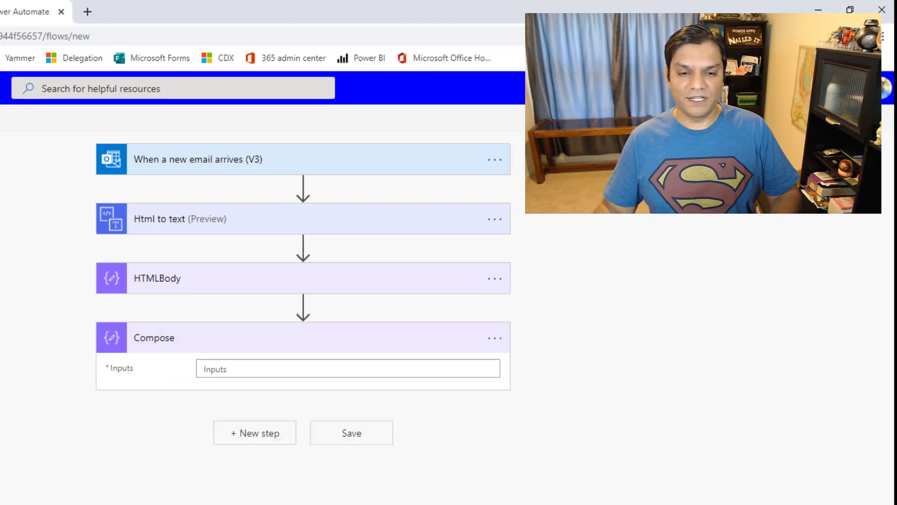
pyautogui.click(494, 337)
pyautogui.click(564, 368)
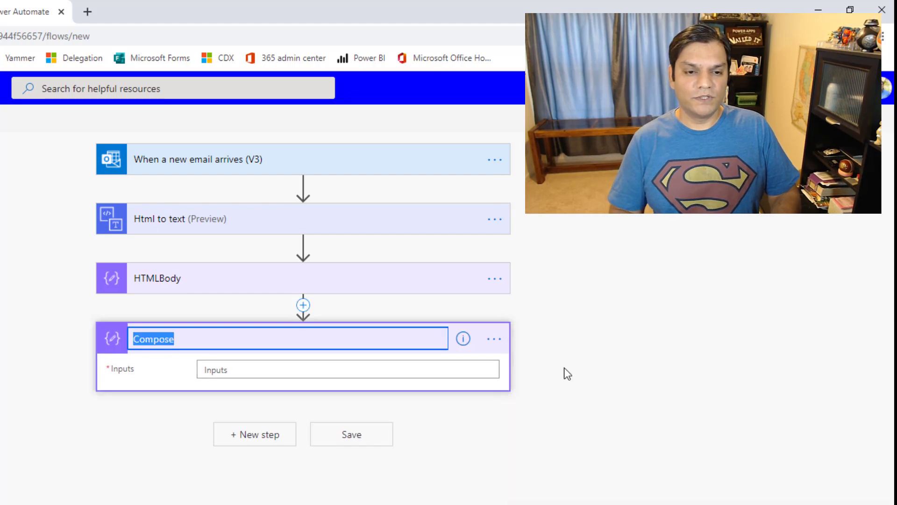
pyautogui.press('BackSpace')
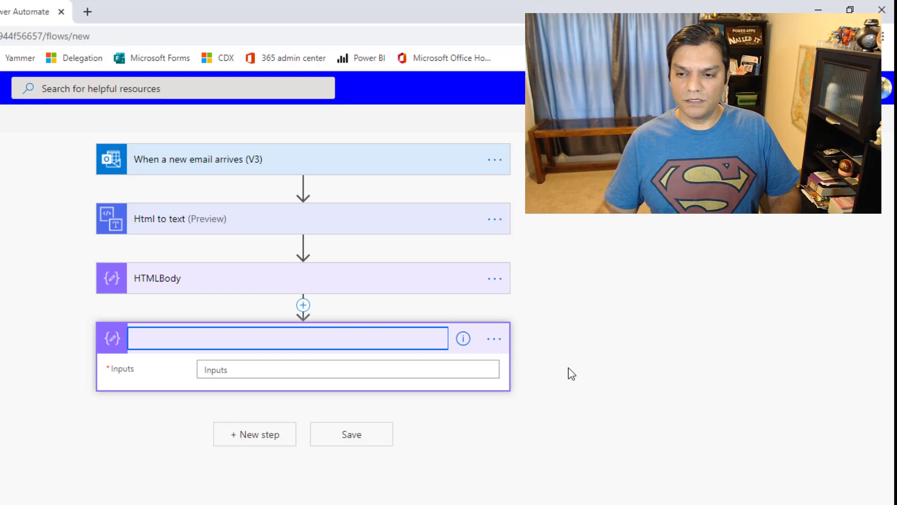
pyautogui.click(378, 367)
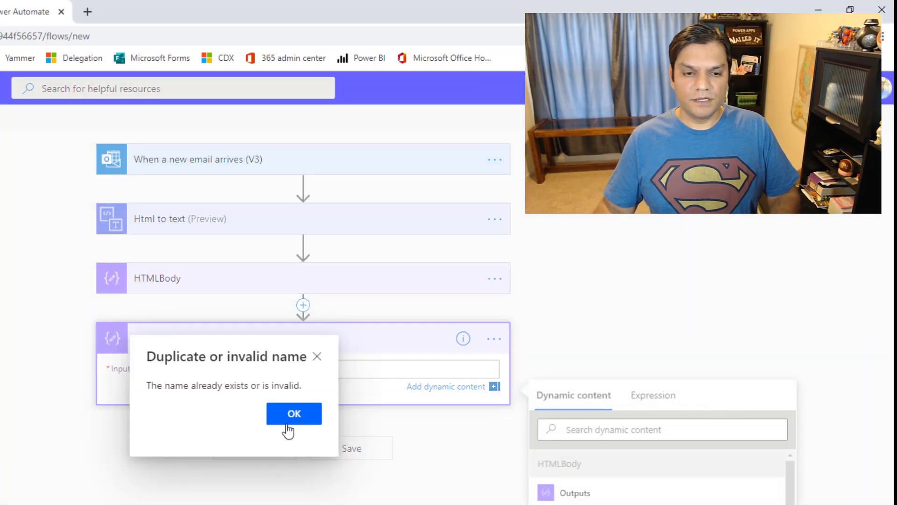
pyautogui.click(306, 422)
pyautogui.click(260, 369)
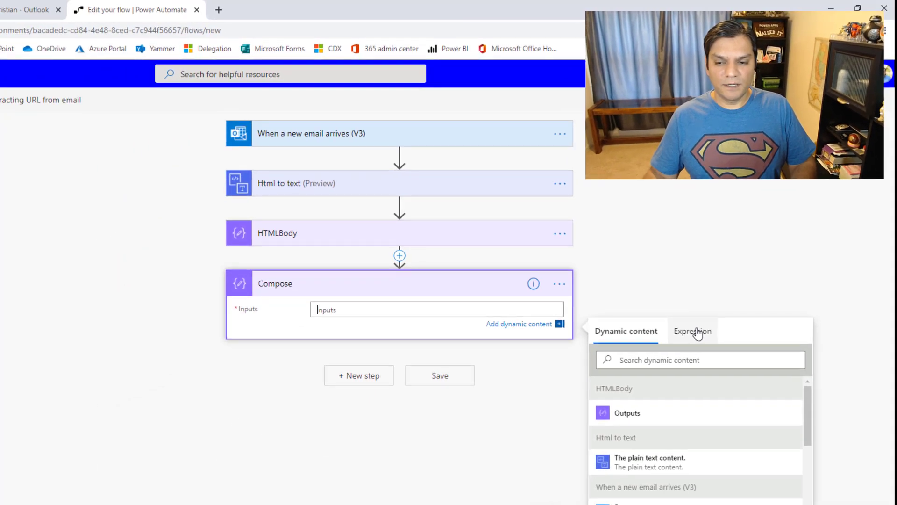
# Write the expression split(outputs('HTMLBody'),']') for the Compose step's Inputs
pyautogui.click(673, 372)
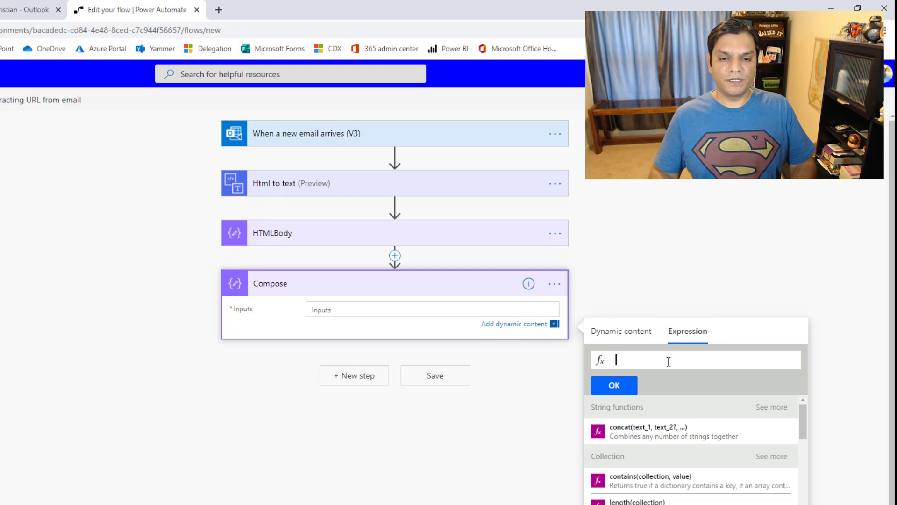
pyautogui.write('sp')
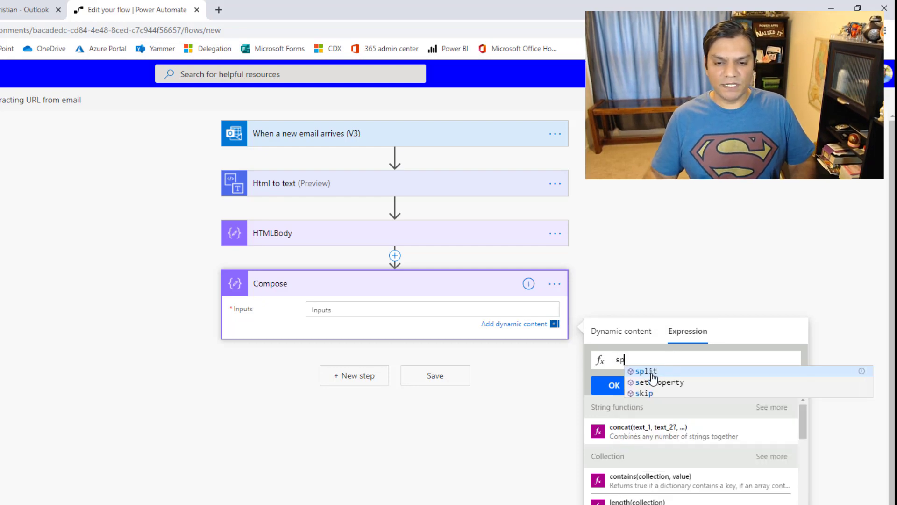
pyautogui.click(648, 372)
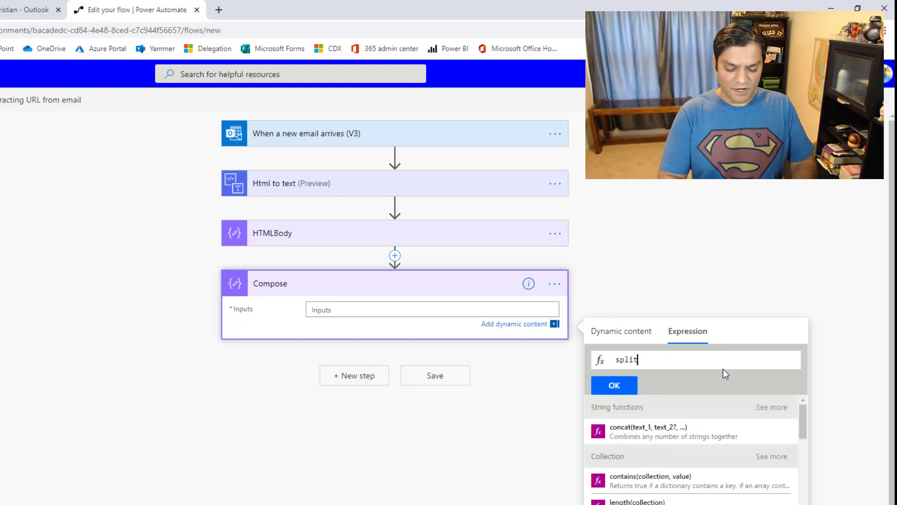
pyautogui.write('(')
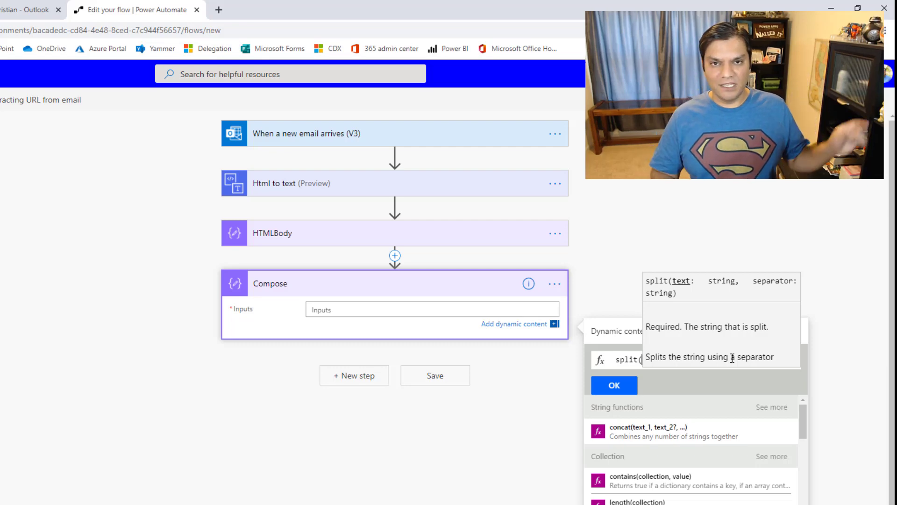
pyautogui.write(')')
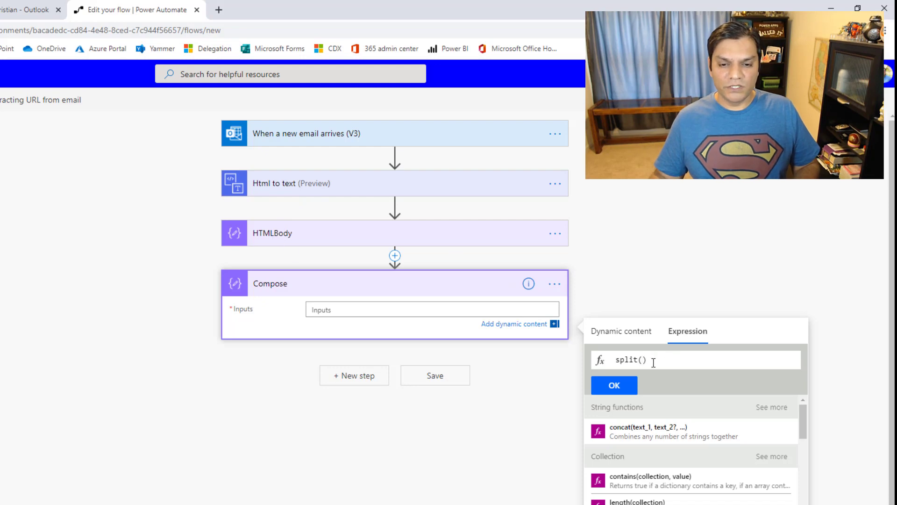
pyautogui.click(646, 334)
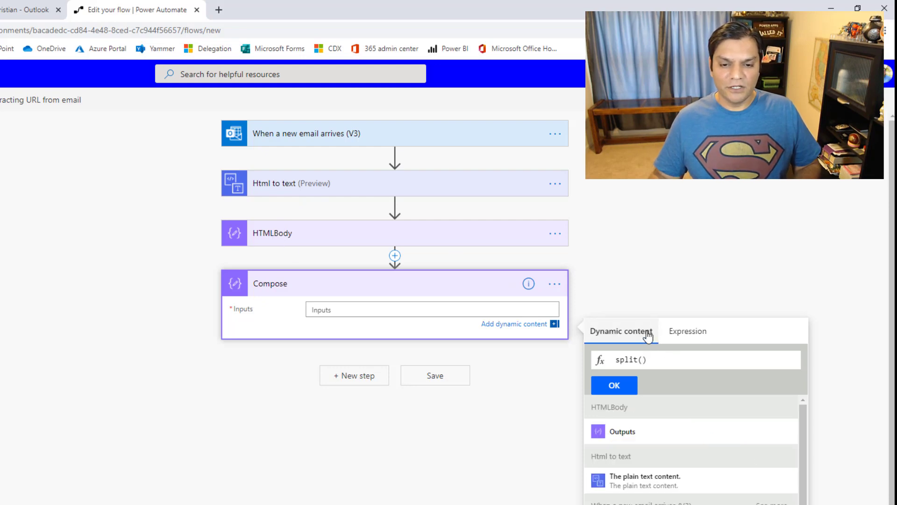
pyautogui.click(637, 436)
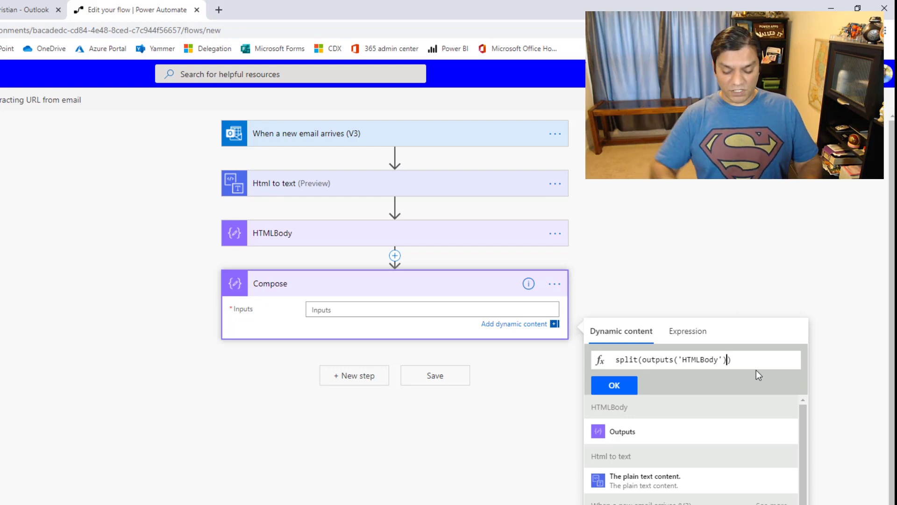
pyautogui.write(',')
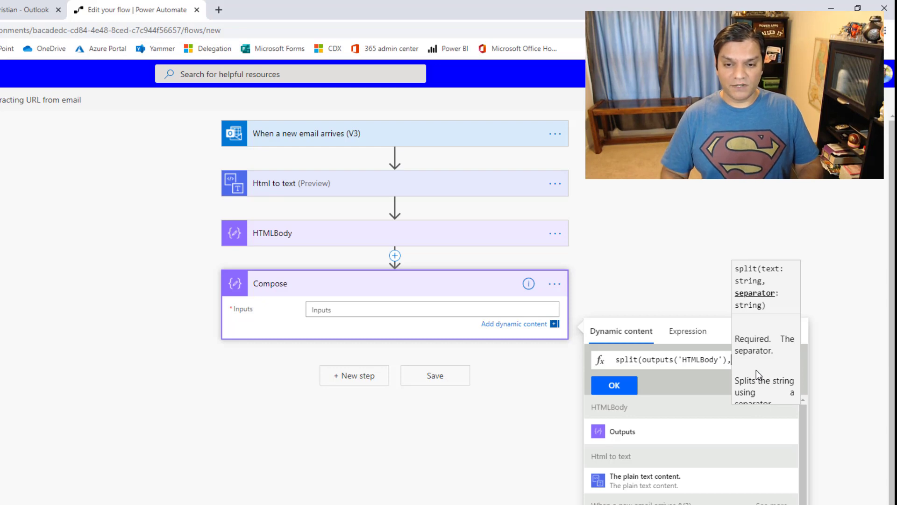
pyautogui.write("'")
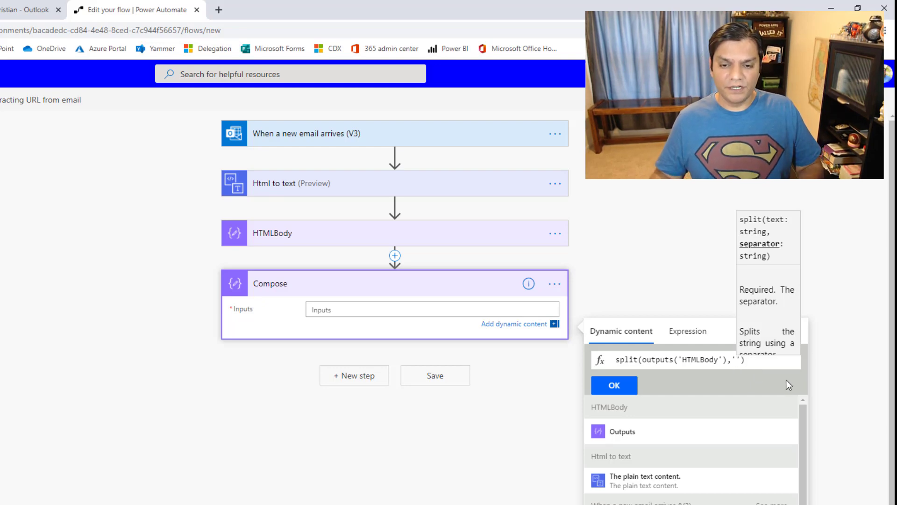
pyautogui.write(']')
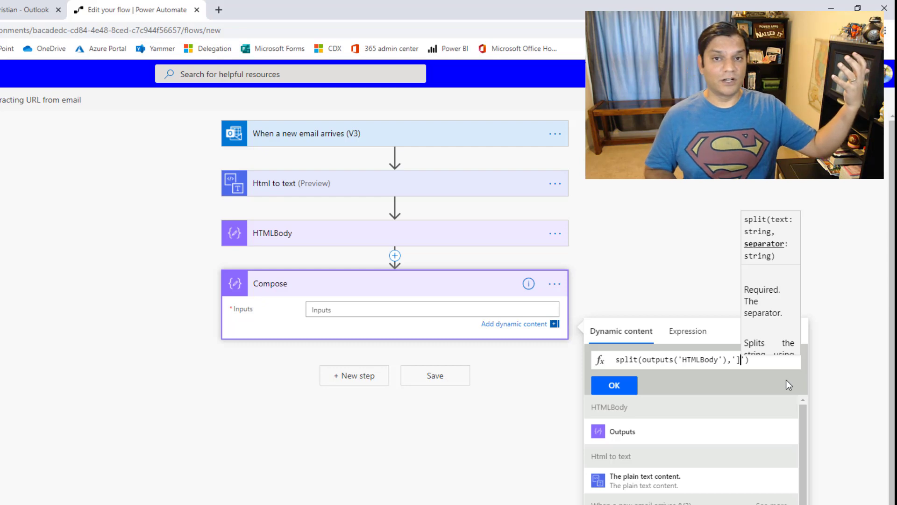
pyautogui.press('Home')
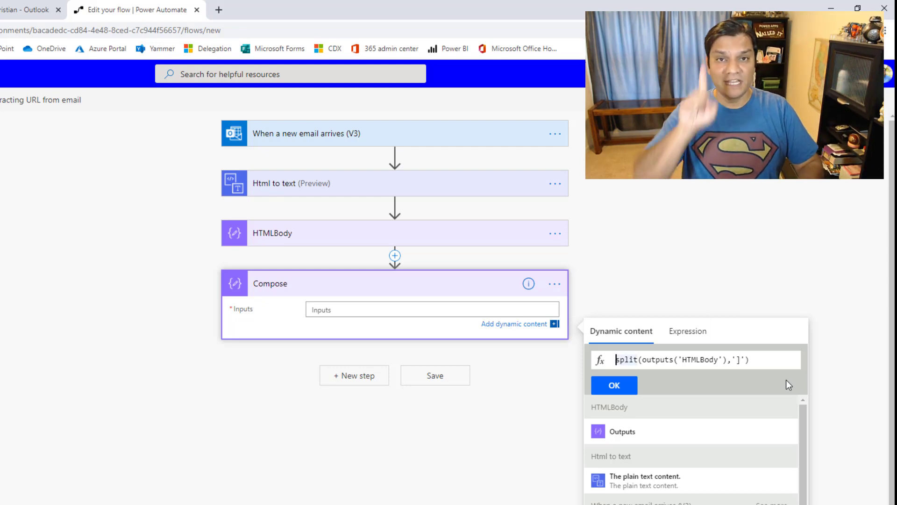
# Build the Compose expression split(first(split(outputs('HTMLBody'),']')),'[')
pyautogui.write('(')
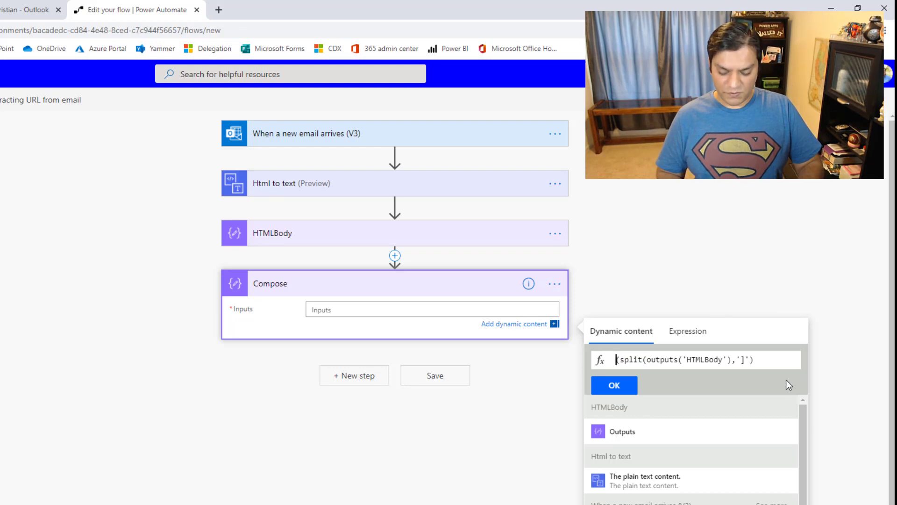
pyautogui.write('Fi')
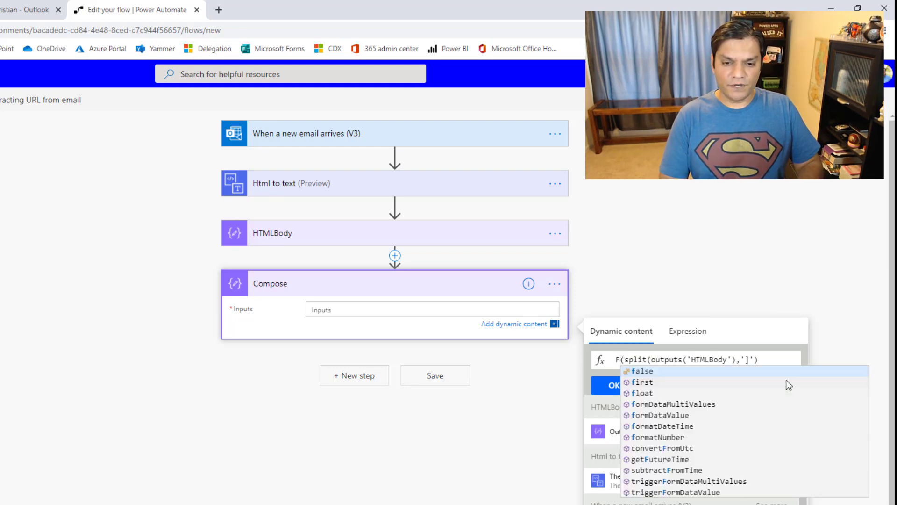
pyautogui.press('Return')
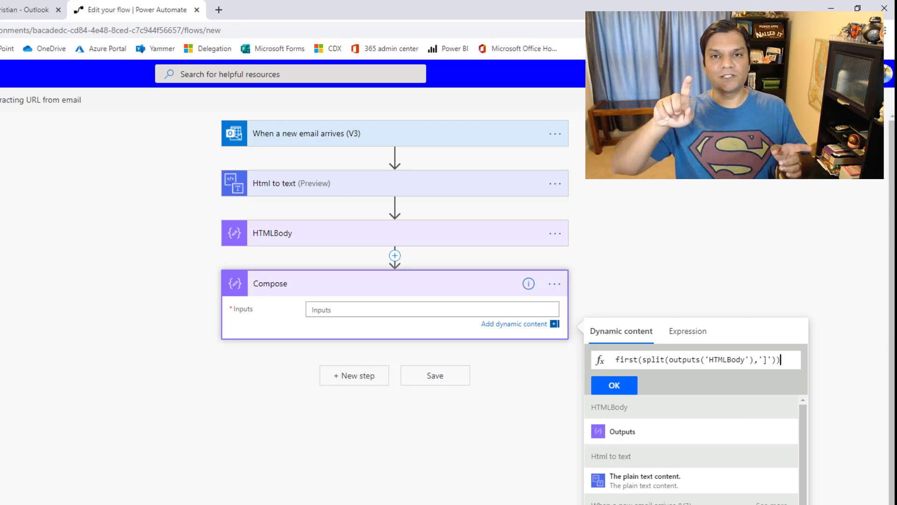
pyautogui.press('Home')
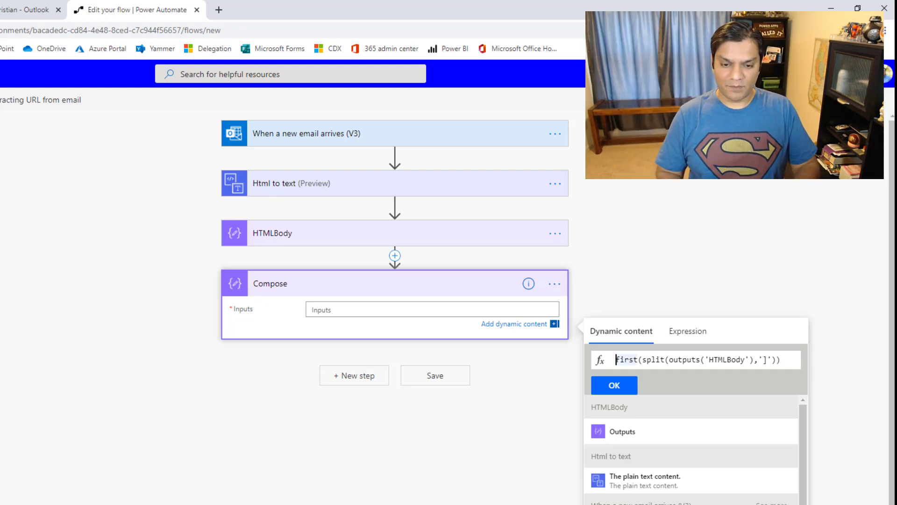
pyautogui.write('(')
pyautogui.press('Left')
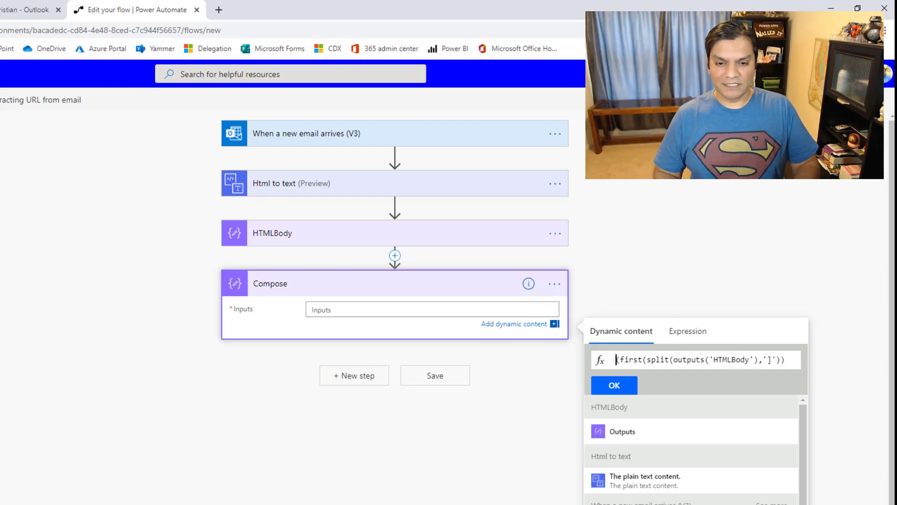
pyautogui.write('sp')
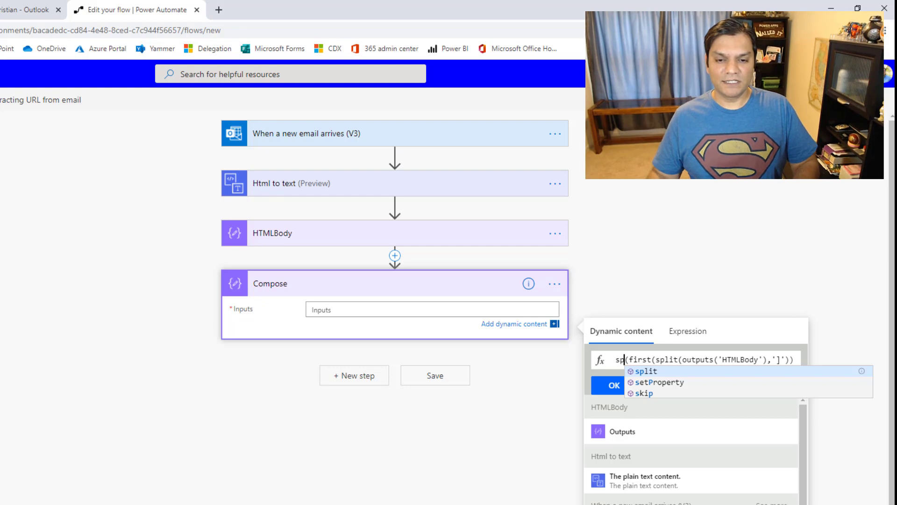
pyautogui.press('Tab')
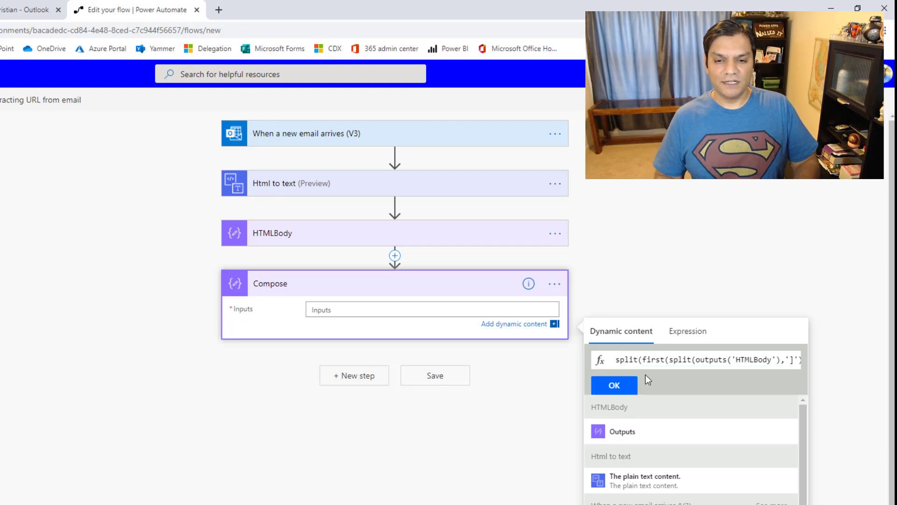
pyautogui.press('End')
pyautogui.write(')')
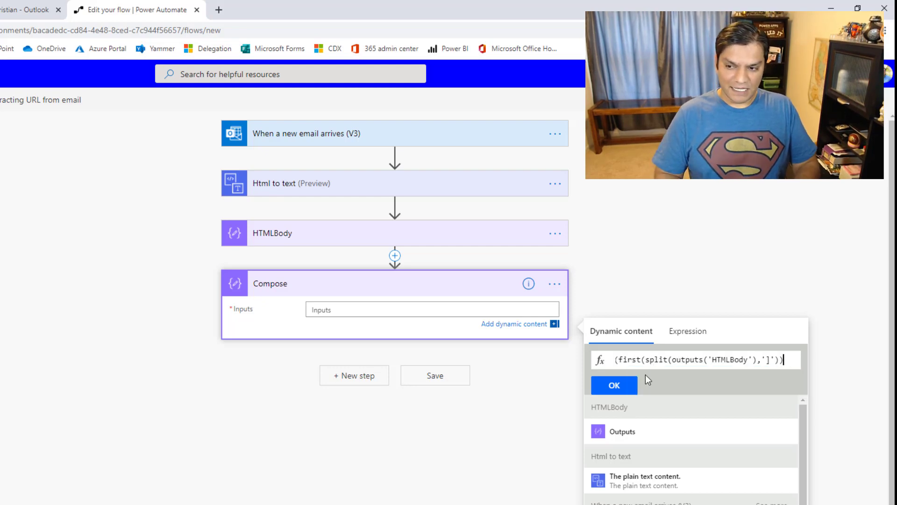
pyautogui.write(',')
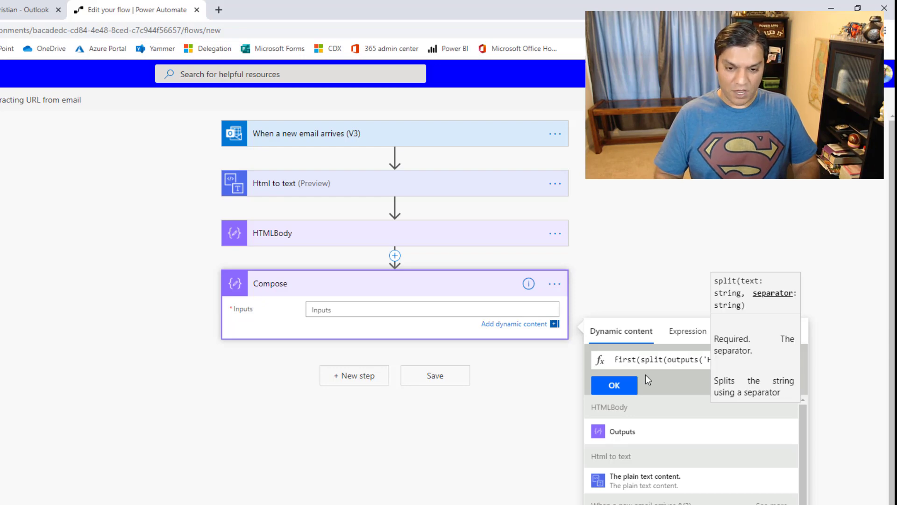
pyautogui.write("'),']')),")
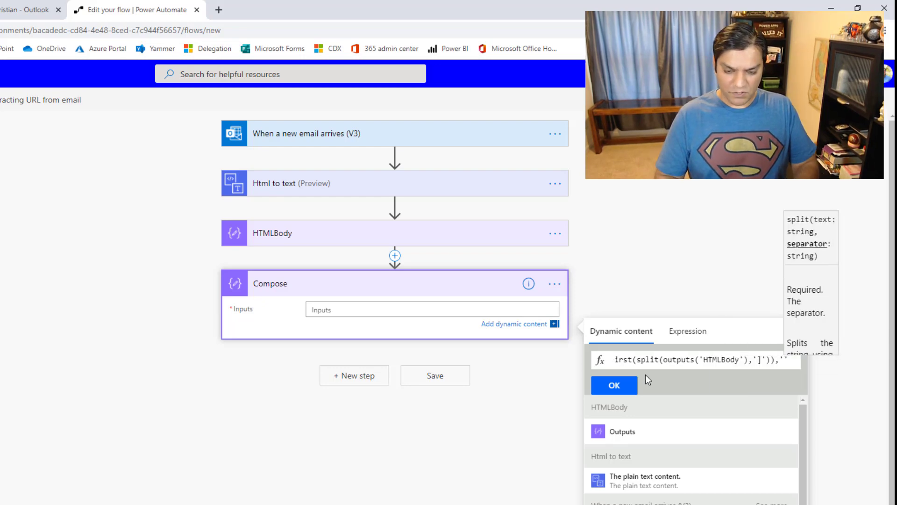
pyautogui.write(']')
pyautogui.press('BackSpace')
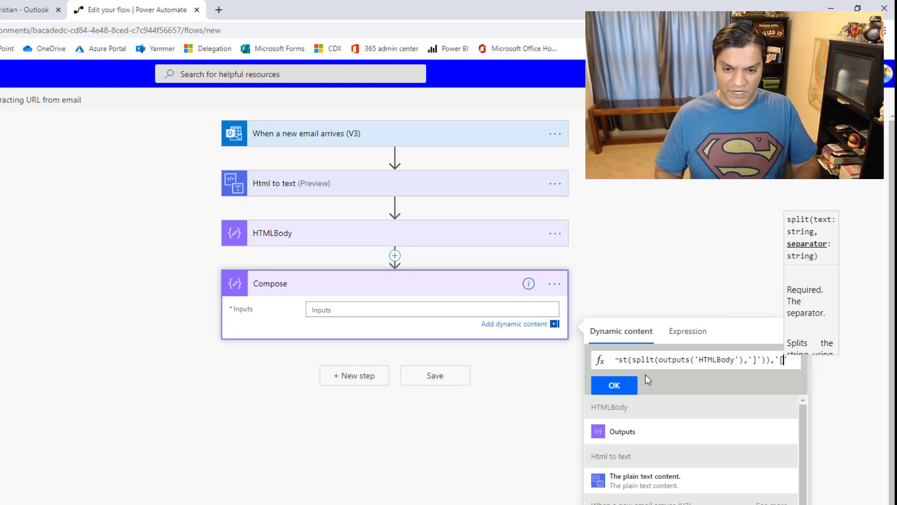
pyautogui.write("[')")
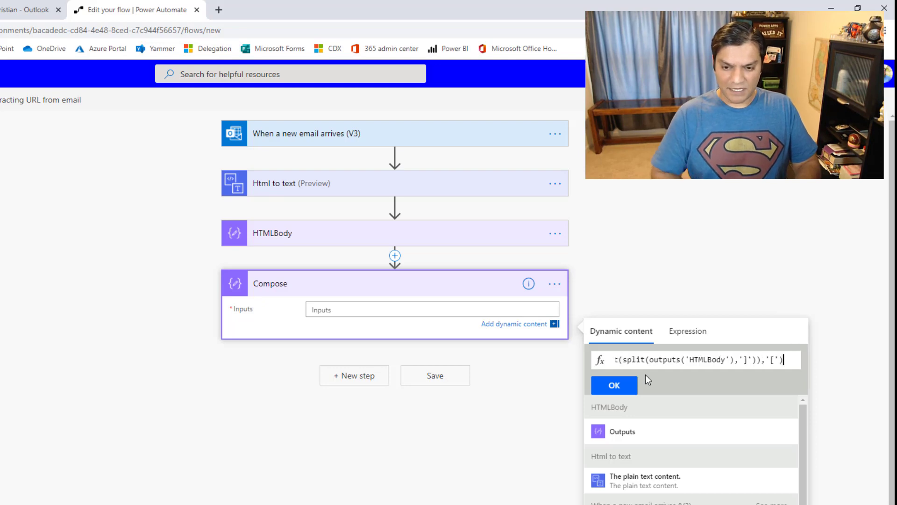
# Wrap the expression in last(), apply it to the Compose Inputs, and save the flow
pyautogui.press('Home')
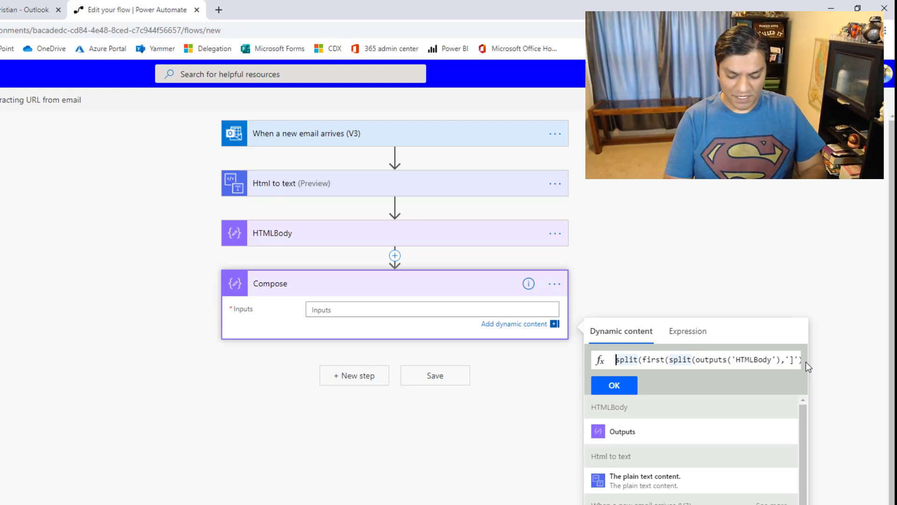
pyautogui.write('(')
pyautogui.press('Left')
pyautogui.write('la')
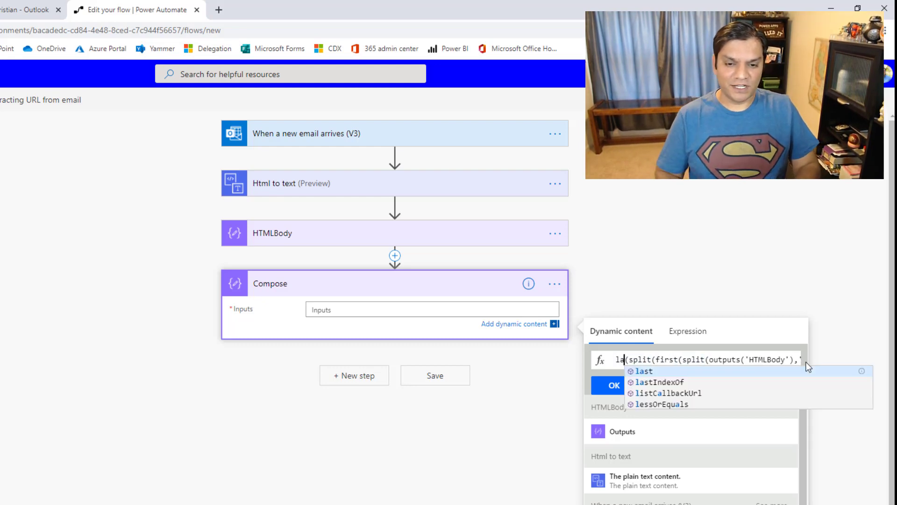
pyautogui.click(724, 371)
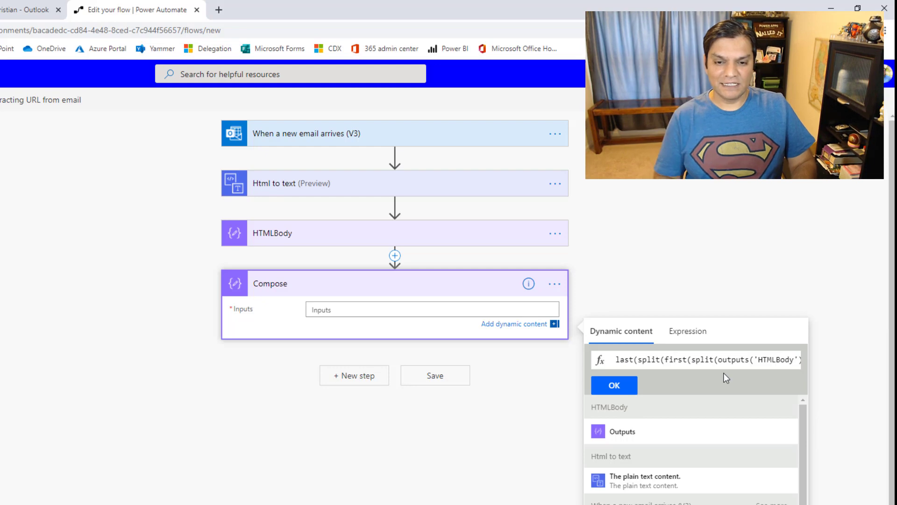
pyautogui.press('End')
pyautogui.write(')')
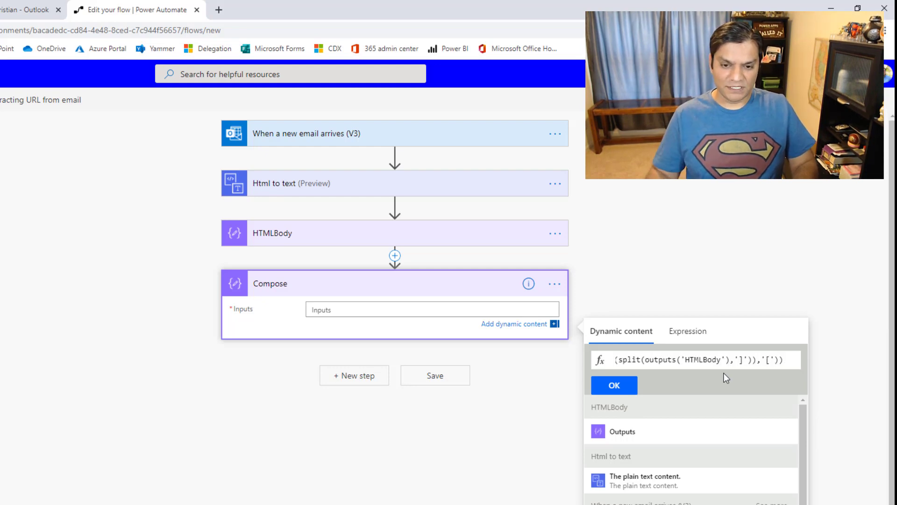
pyautogui.click(596, 388)
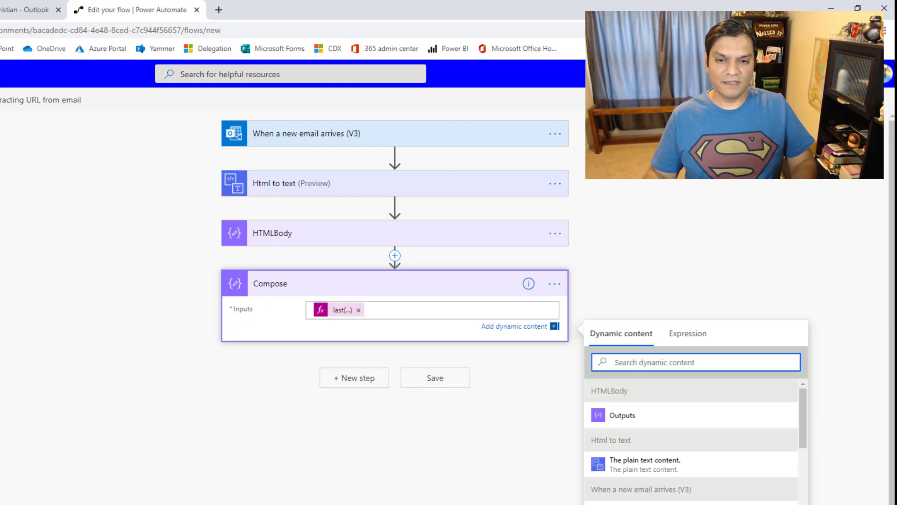
pyautogui.click(766, 100)
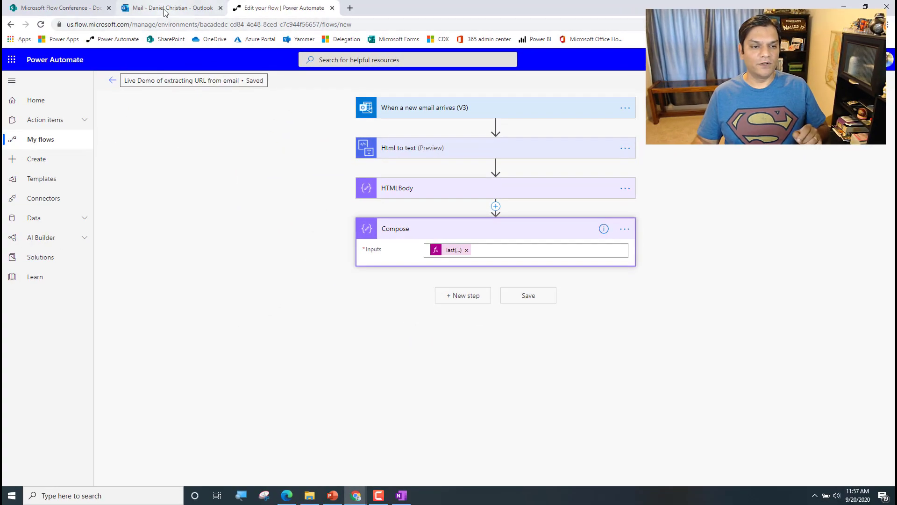
# Open the newly arrived 'Monthly report For Your Purchases 2020-09-20' email in the Outlook Inbox
pyautogui.click(164, 11)
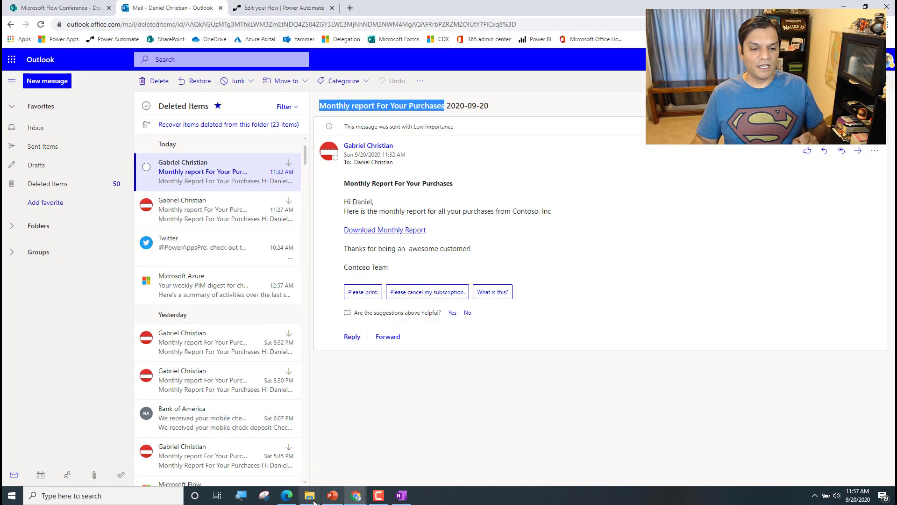
pyautogui.moveTo(290, 497)
pyautogui.click(297, 469)
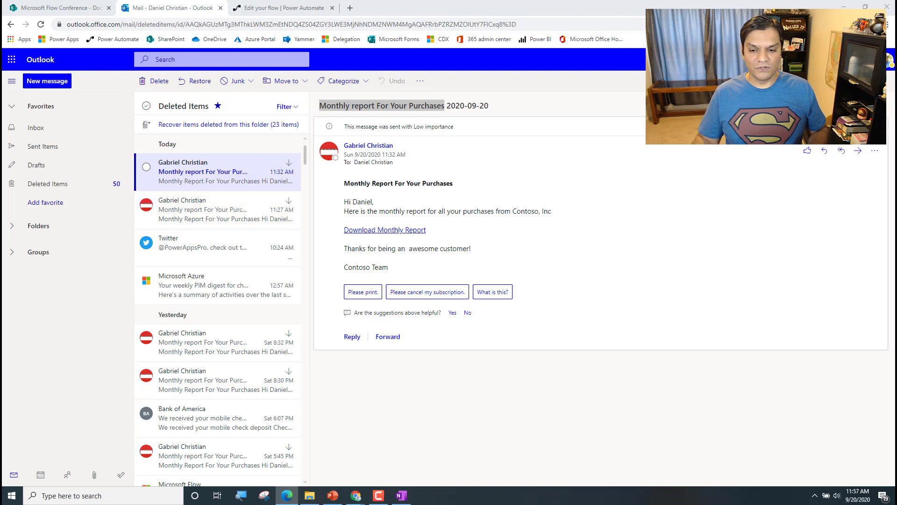
pyautogui.click(69, 126)
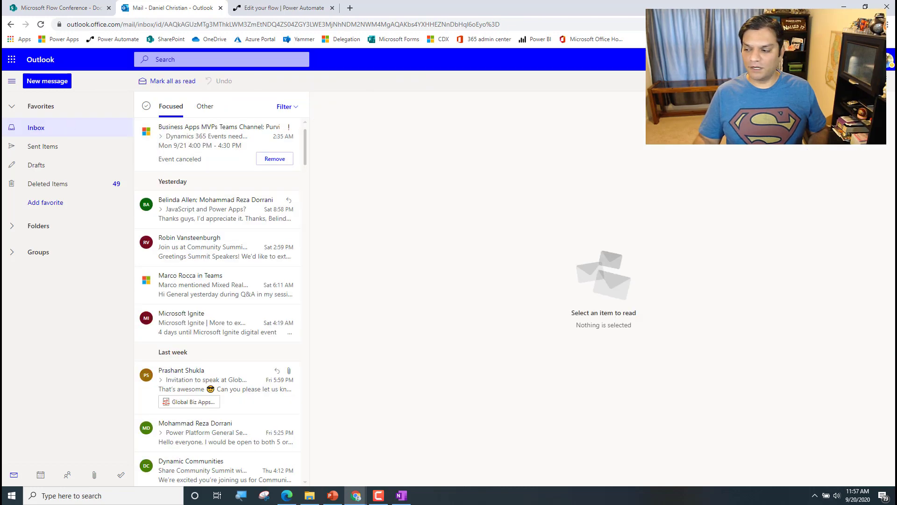
pyautogui.hotkey('alt', 'Tab')
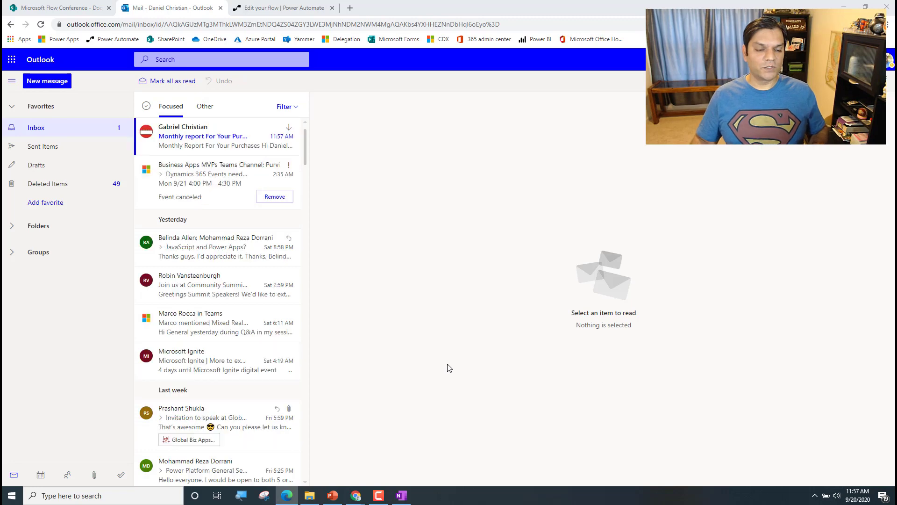
pyautogui.click(215, 150)
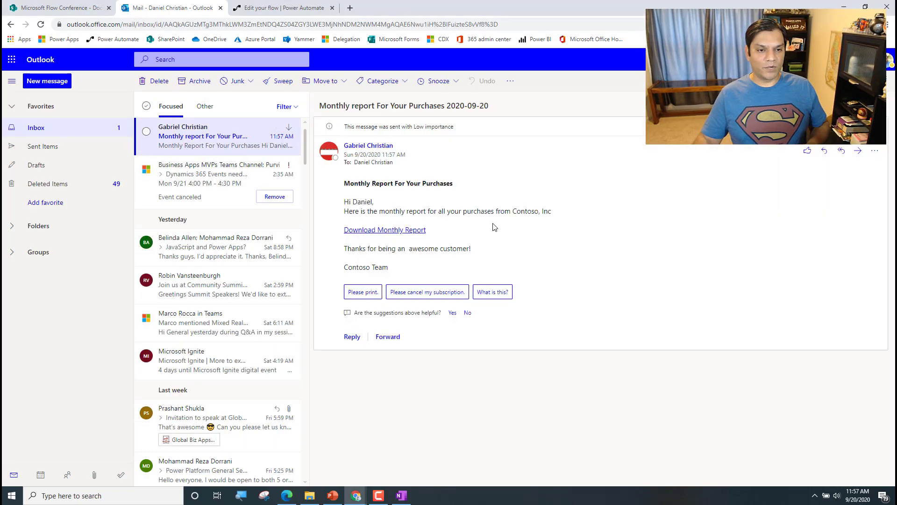
pyautogui.click(280, 6)
# Open the flow's latest run and expand the email trigger and Html to text outputs
pyautogui.click(115, 82)
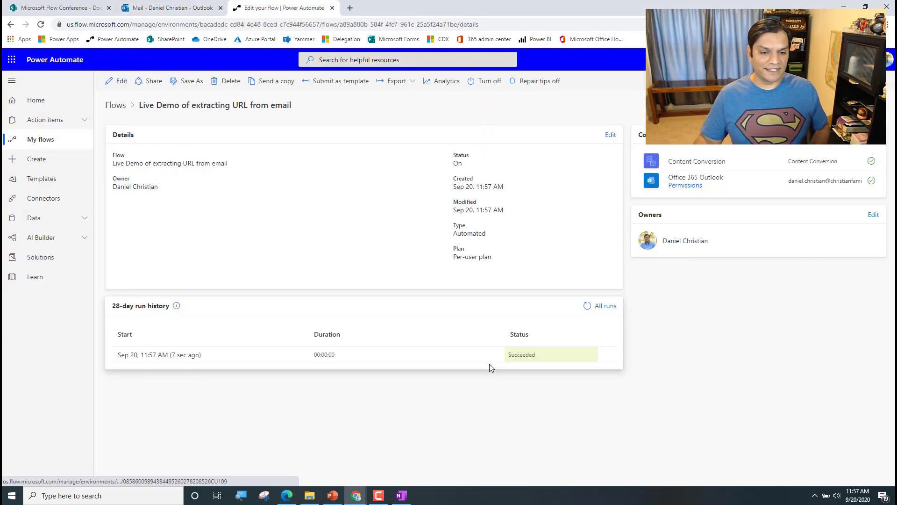
pyautogui.click(169, 355)
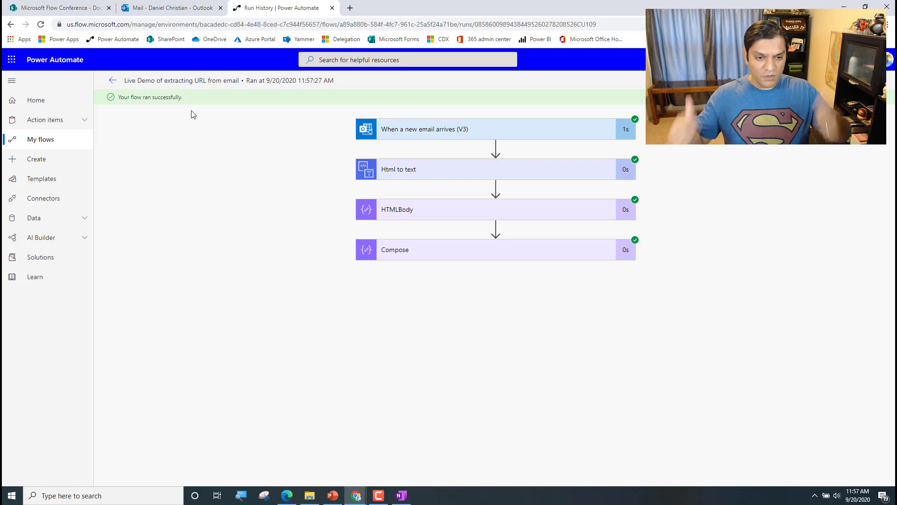
pyautogui.click(435, 139)
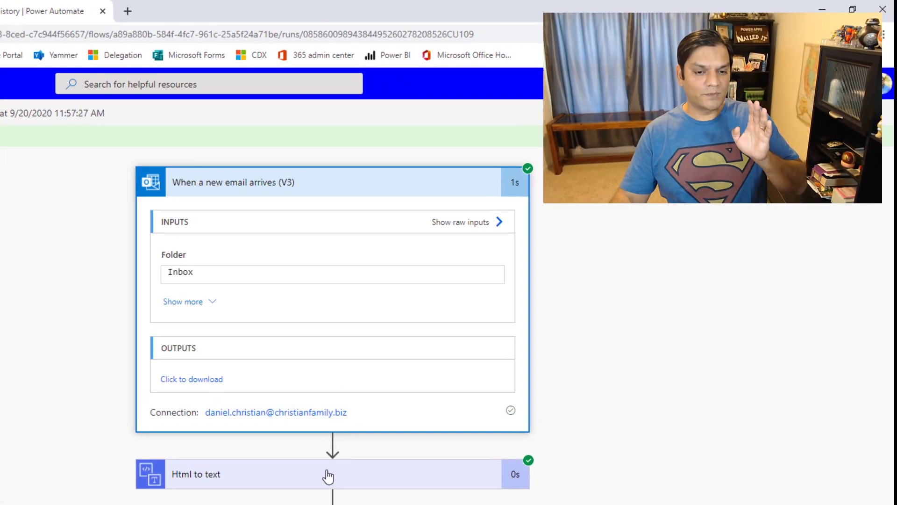
pyautogui.click(320, 313)
pyautogui.scroll(-4, 32, 293)
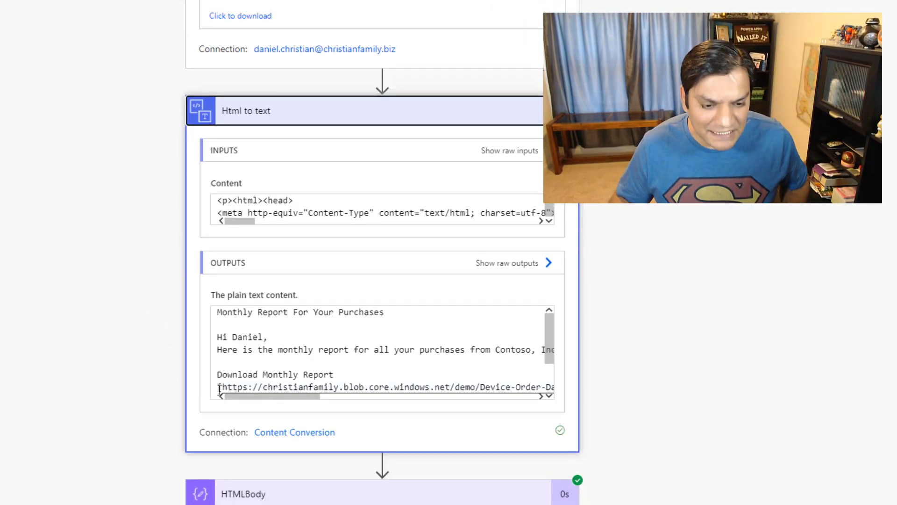
pyautogui.moveTo(257, 396); pyautogui.dragTo(510, 411)
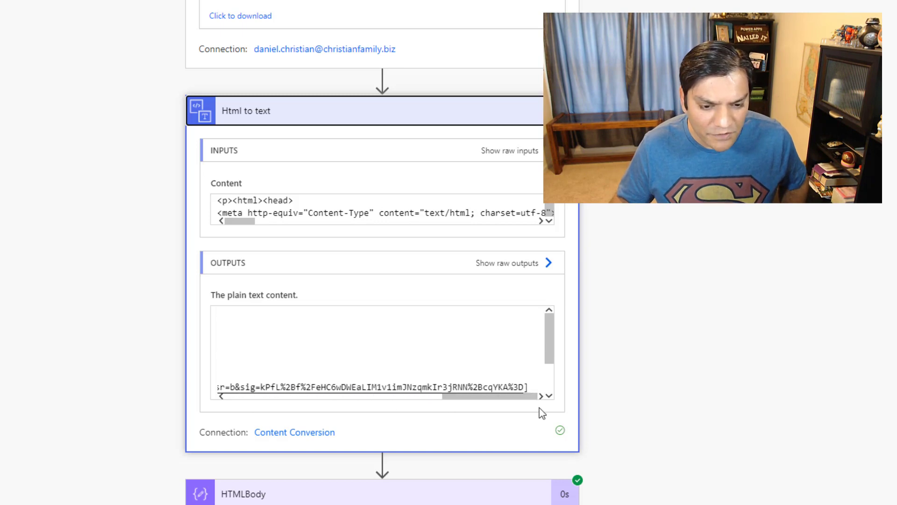
pyautogui.scroll(-2, 376, 377)
# Expand HTMLBody and Compose to confirm Compose output the report's download URL
pyautogui.click(372, 405)
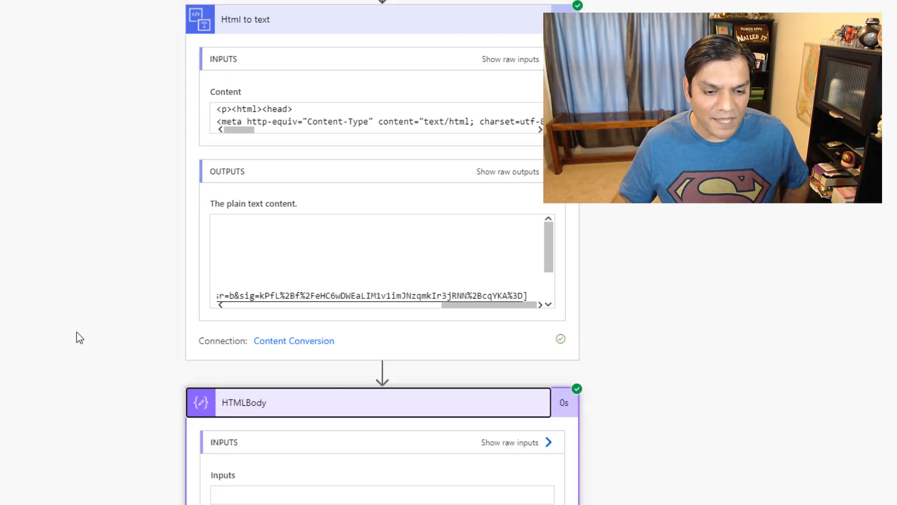
pyautogui.scroll(-8, 77, 337)
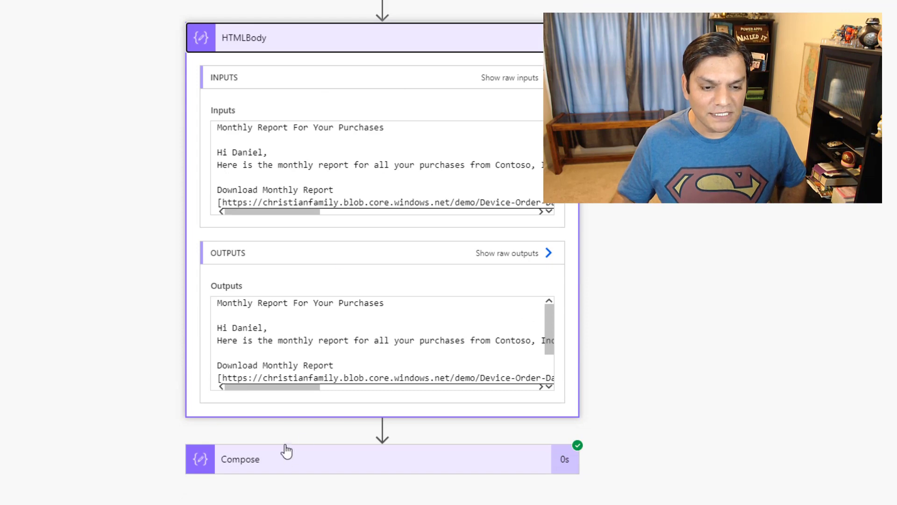
pyautogui.click(282, 463)
pyautogui.scroll(-5, 148, 351)
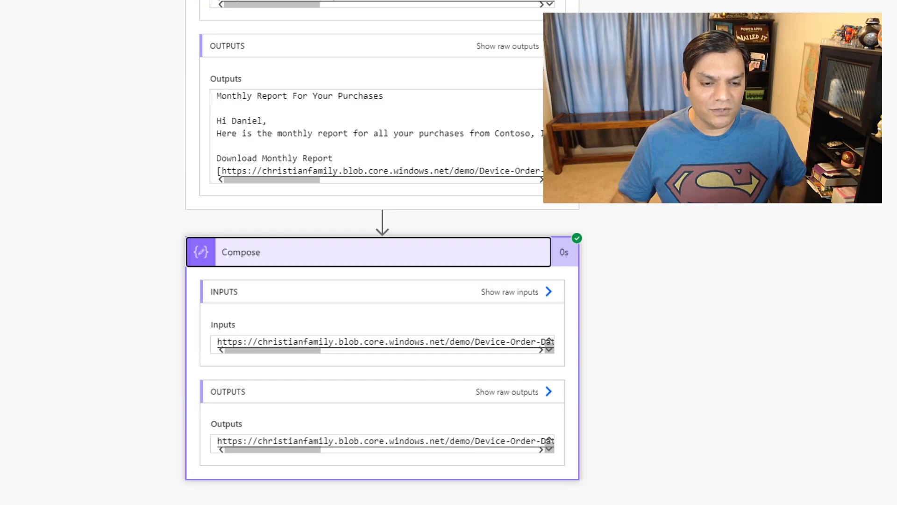
pyautogui.scroll(7, 691, 392)
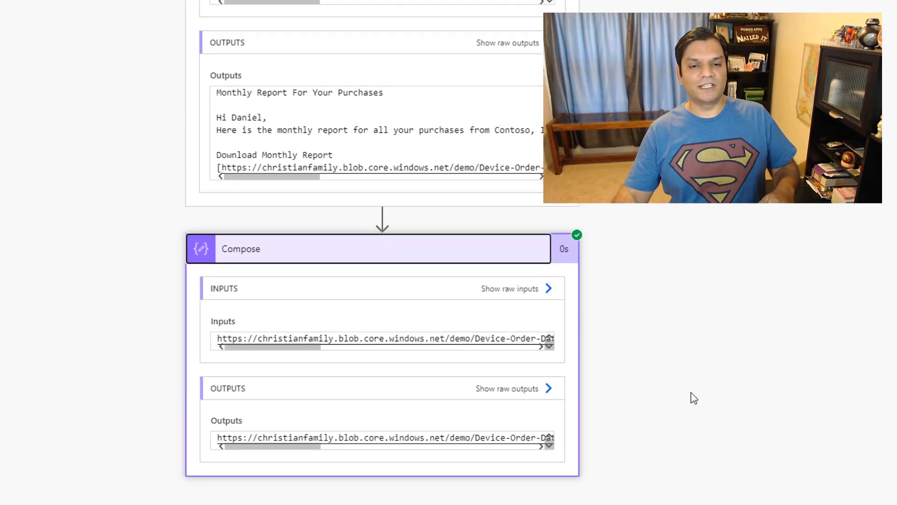
pyautogui.click(419, 181)
pyautogui.click(648, 343)
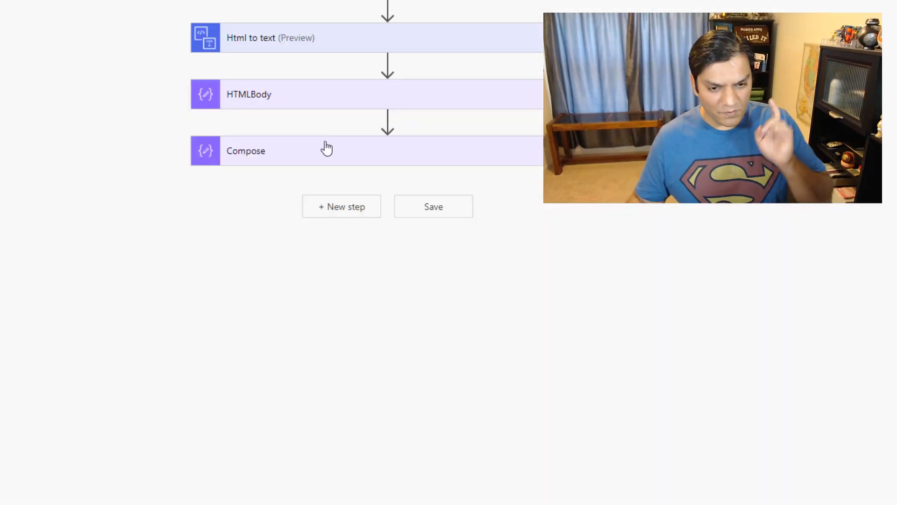
# Add a new step below Compose and search the actions for 'http'
pyautogui.click(344, 208)
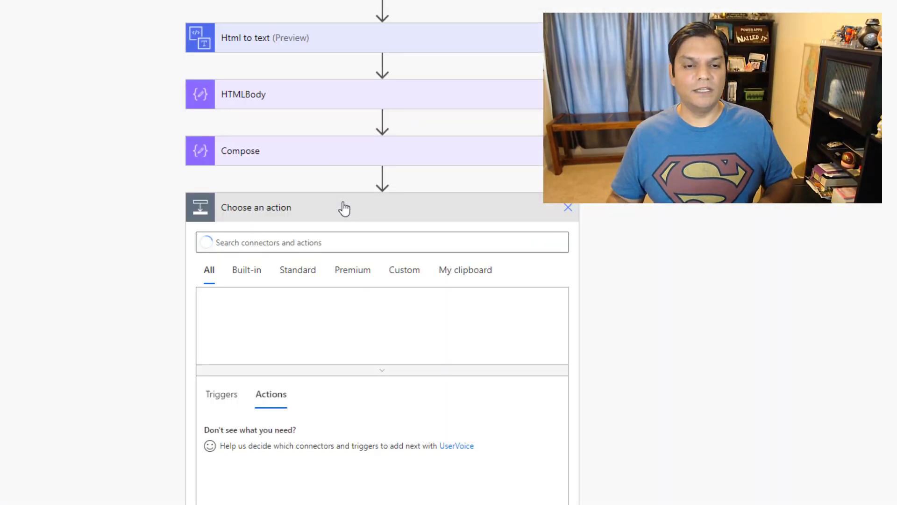
pyautogui.write('http')
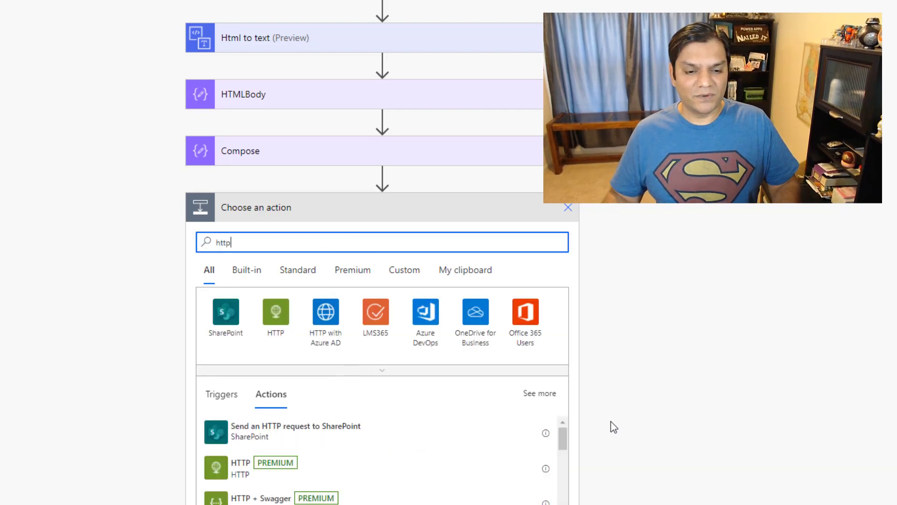
pyautogui.scroll(-3, 584, 426)
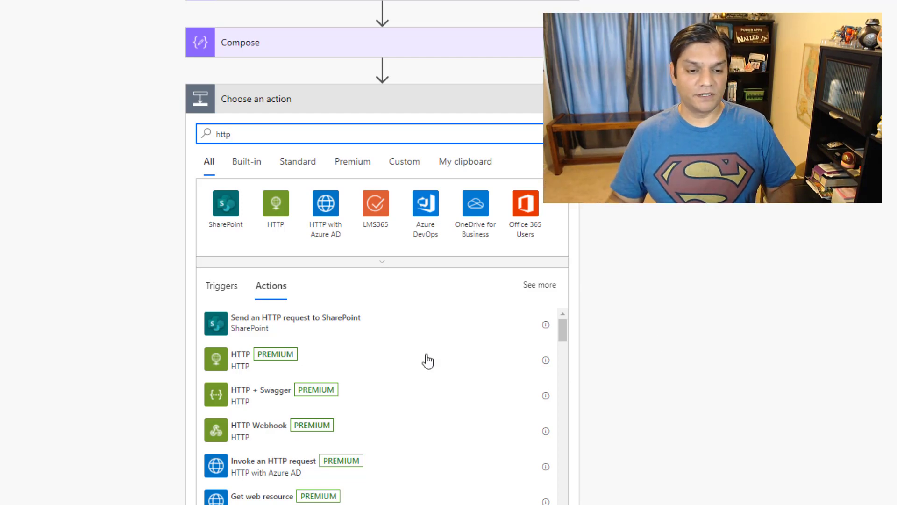
# Add an HTTP action using GET, and rename the Compose step 'Extract the URL'
pyautogui.click(393, 358)
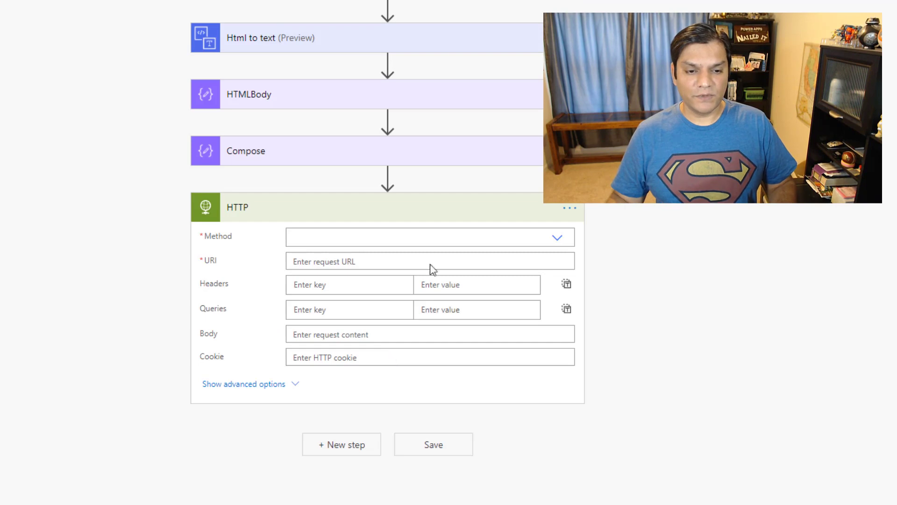
pyautogui.click(557, 238)
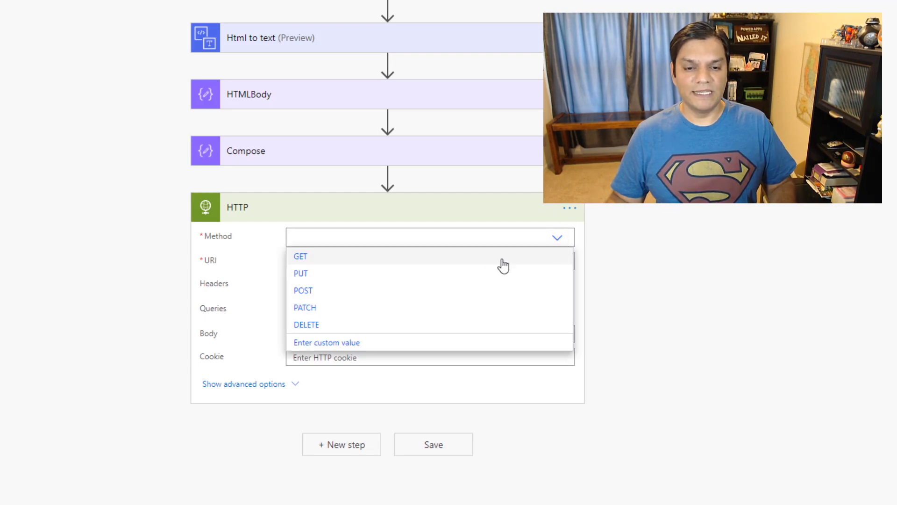
pyautogui.click(454, 265)
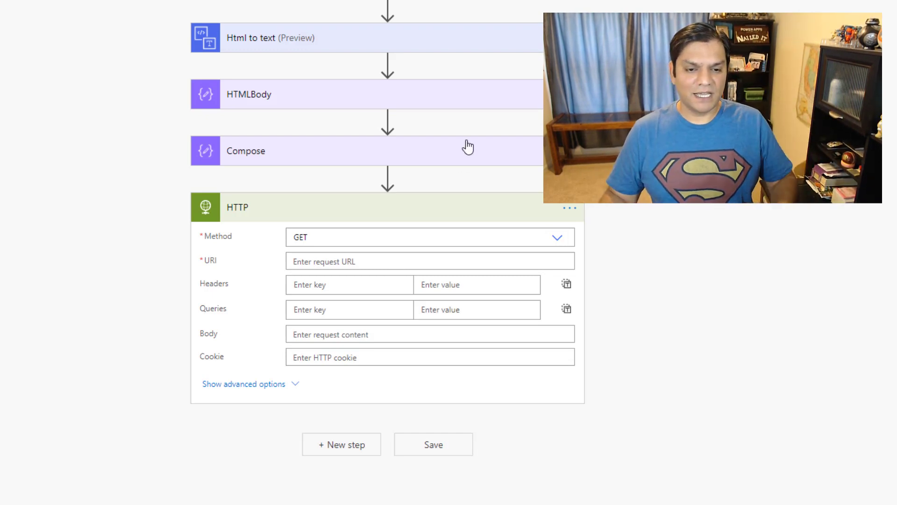
pyautogui.click(569, 208)
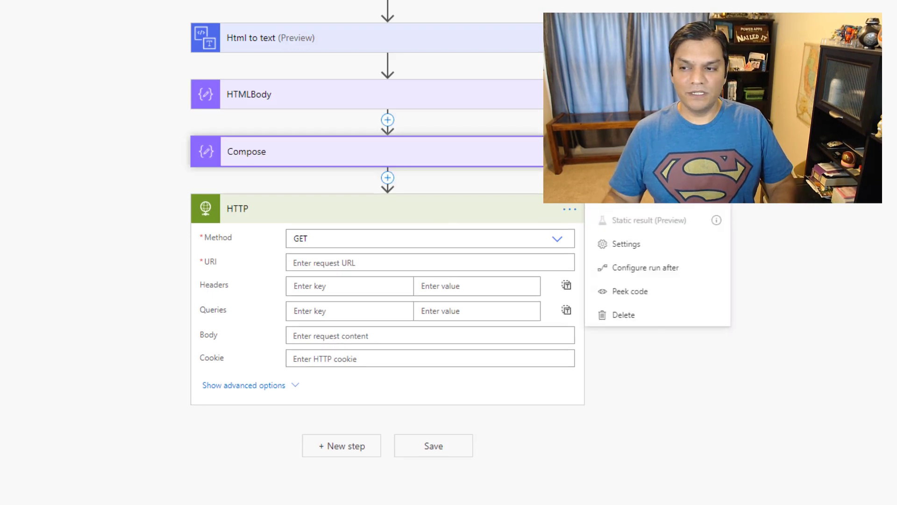
pyautogui.click(624, 173)
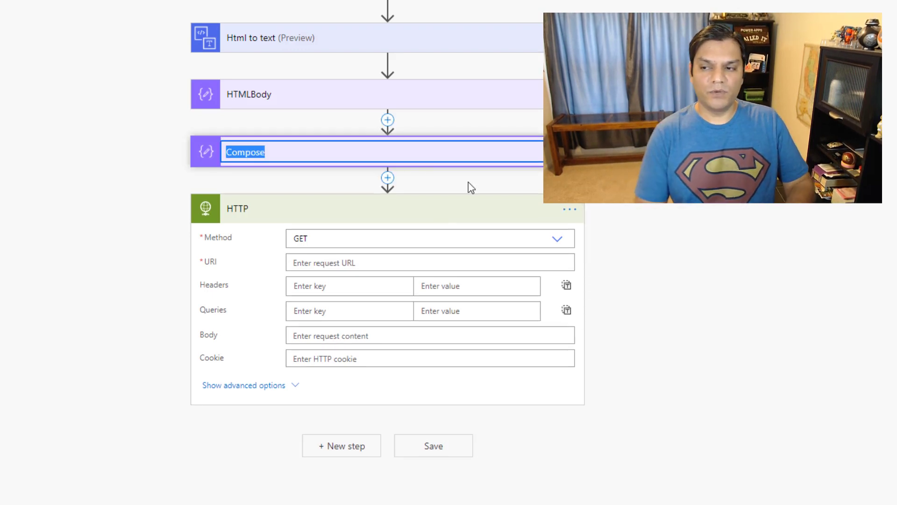
pyautogui.write('Extr')
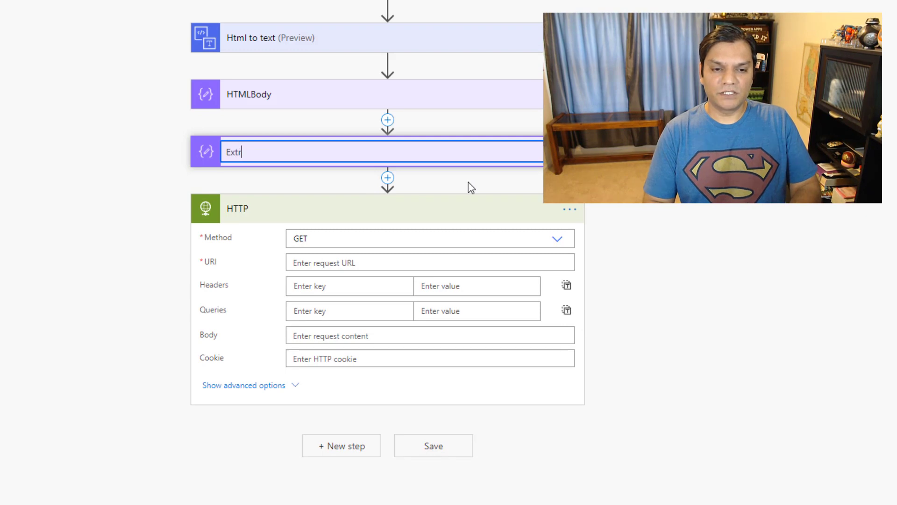
pyautogui.write('act th')
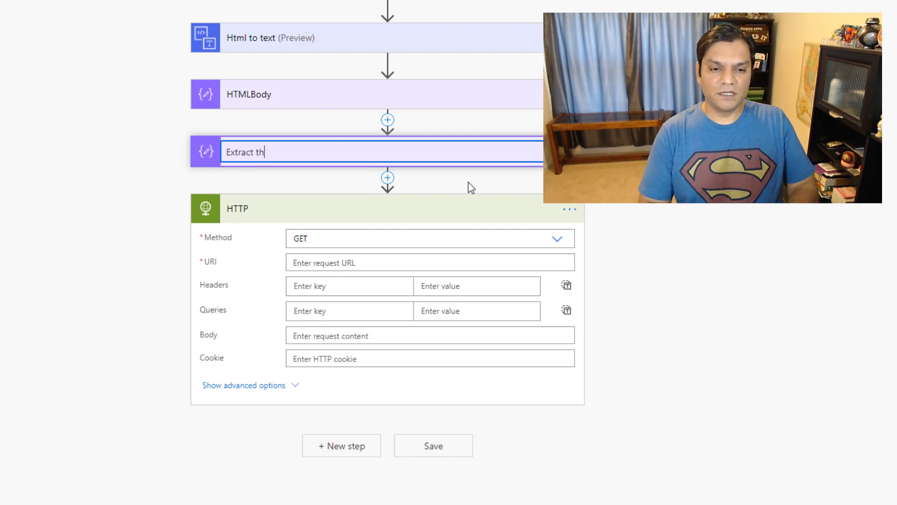
pyautogui.write('e URL')
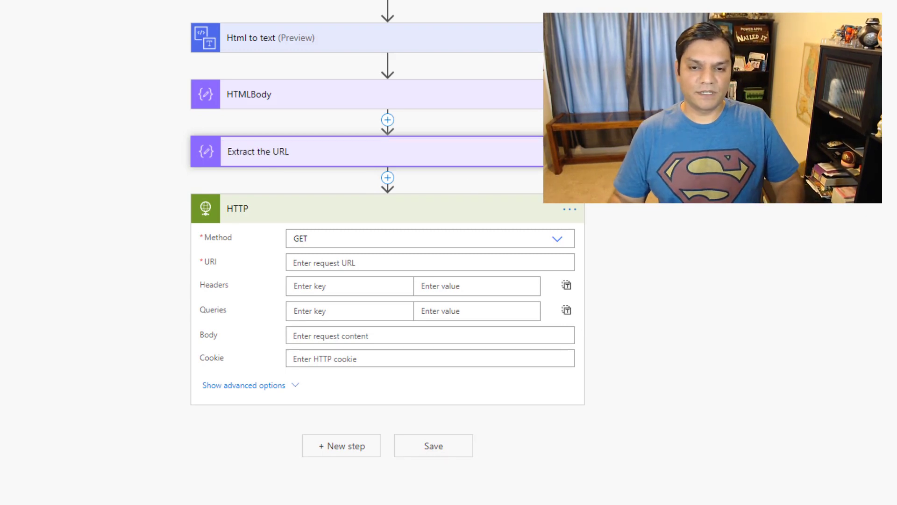
pyautogui.press('Return')
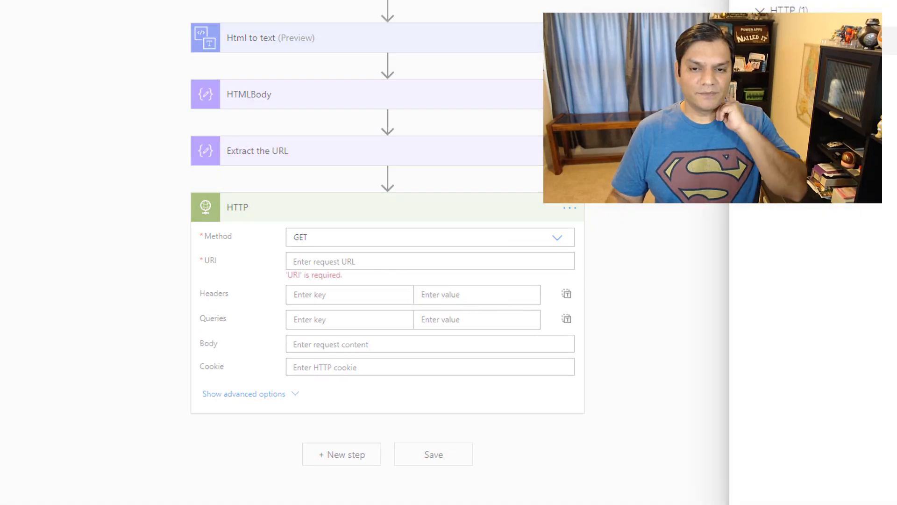
# Set the HTTP URI to the Extract the URL output and save the flow
pyautogui.click(882, 5)
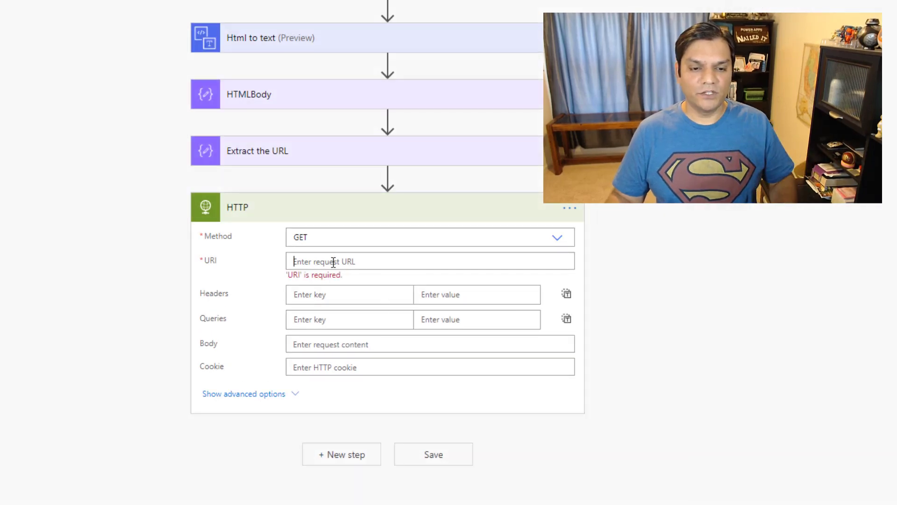
pyautogui.click(333, 261)
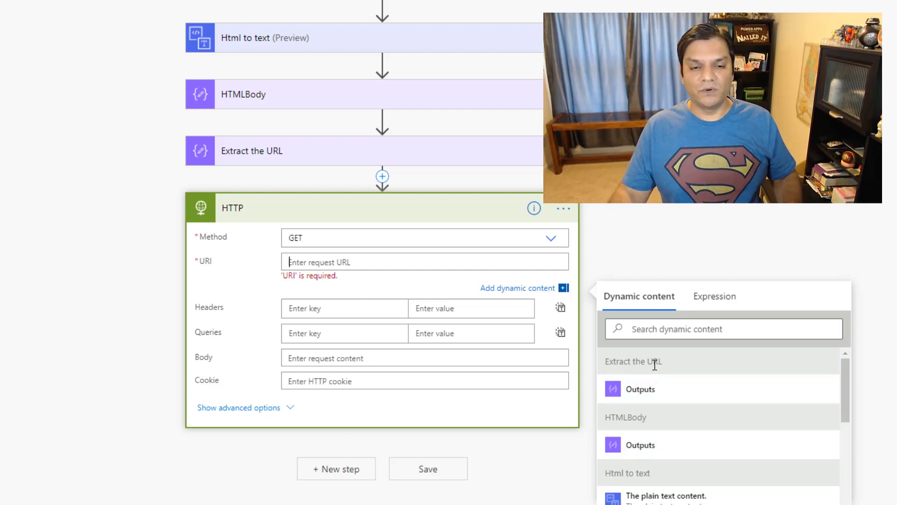
pyautogui.click(652, 394)
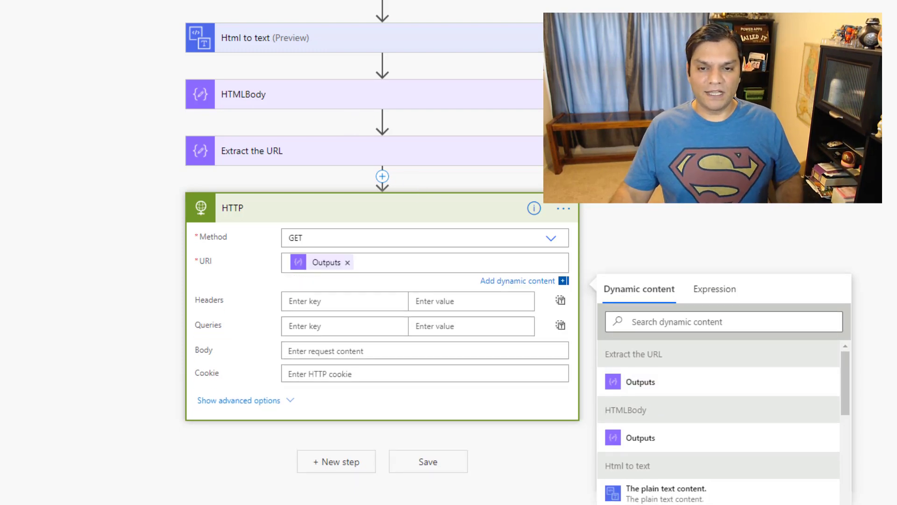
pyautogui.hotkey('ctrl', 's')
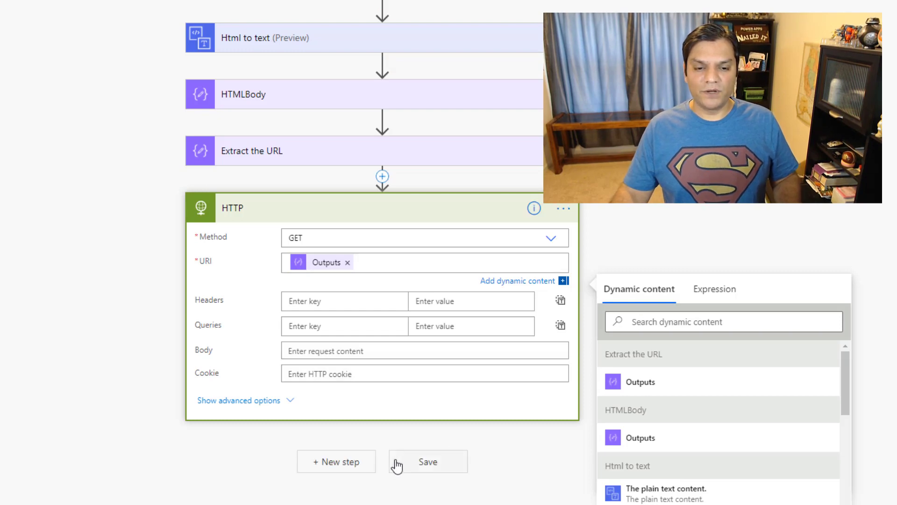
pyautogui.click(355, 467)
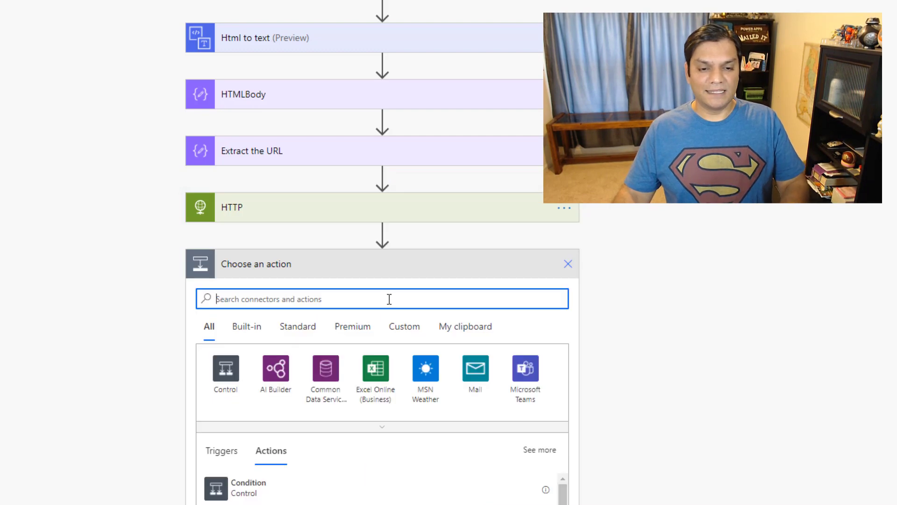
# Add a Compose (Data Operation) step after HTTP and bring up Dynamic content for its Inputs
pyautogui.write('Compose')
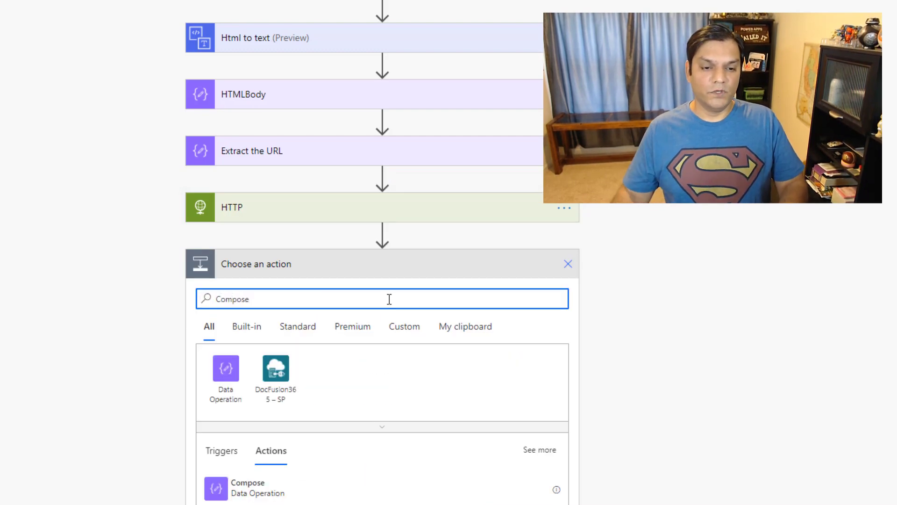
pyautogui.click(252, 484)
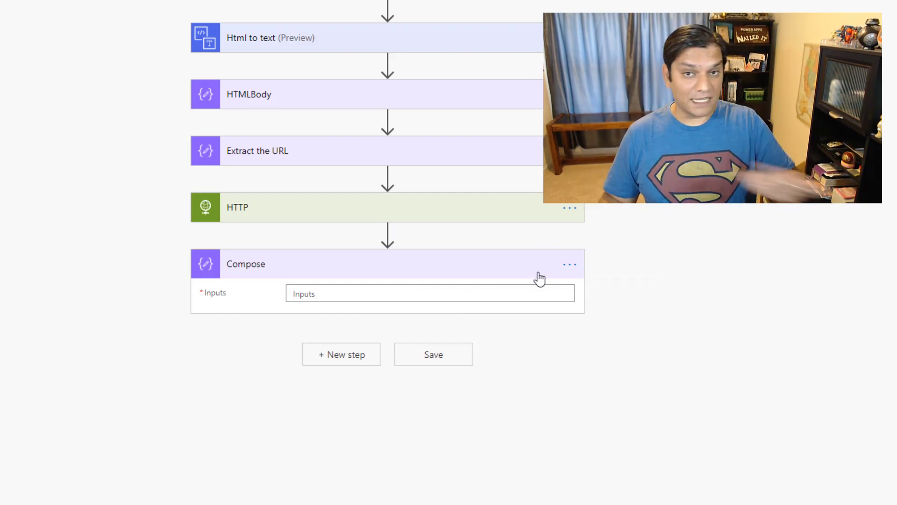
pyautogui.click(578, 271)
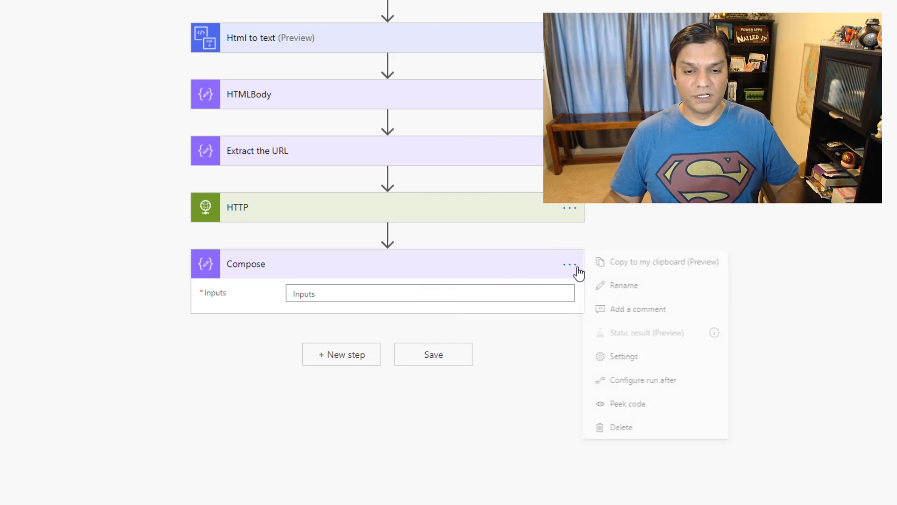
pyautogui.click(438, 296)
pyautogui.scroll(-1, 789, 209)
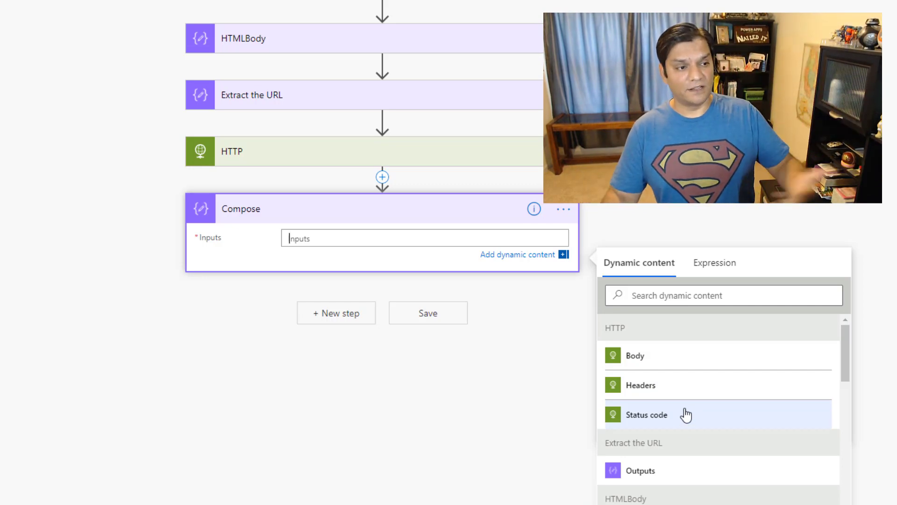
# Feed the HTTP Body into the new Compose step, rename it 'Body', and return to the details page
pyautogui.click(658, 364)
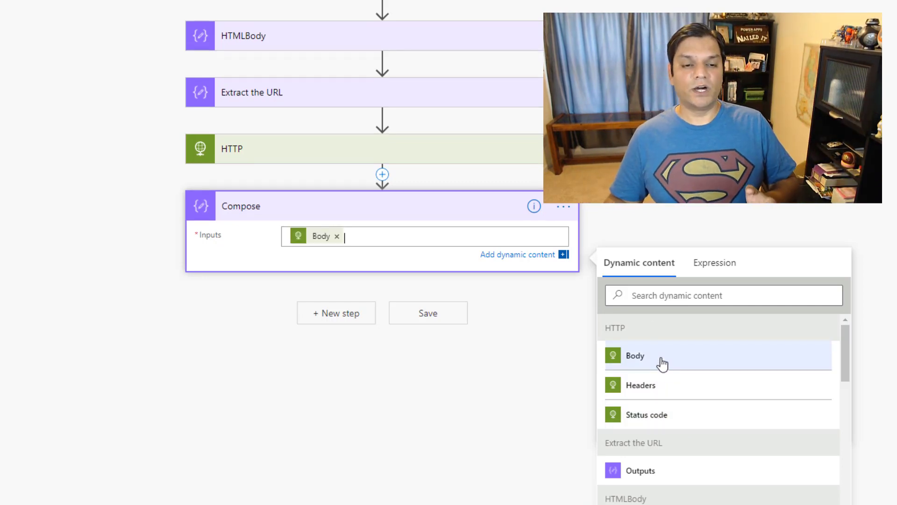
pyautogui.click(564, 206)
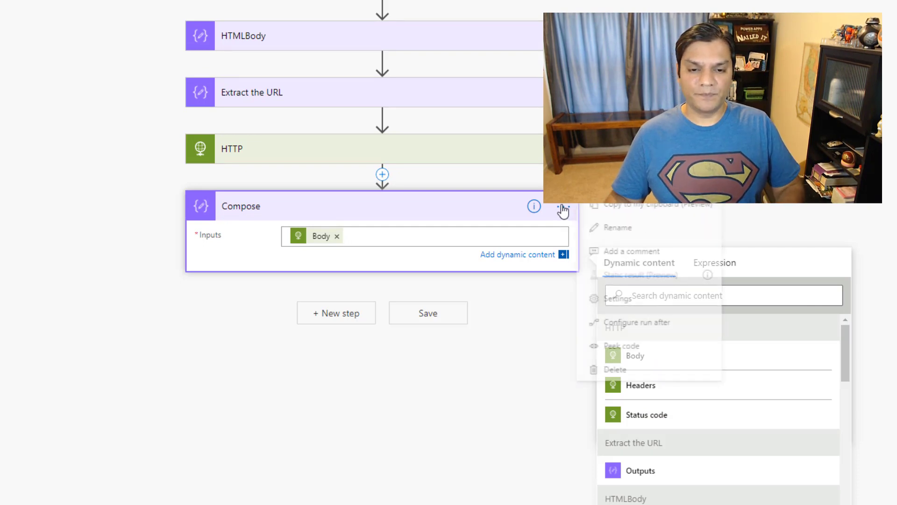
pyautogui.click(568, 261)
pyautogui.click(627, 287)
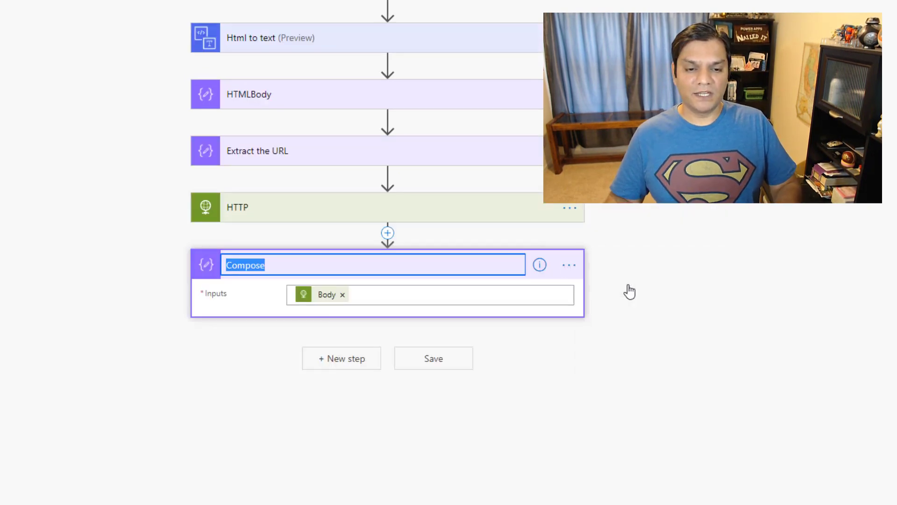
pyautogui.write('bo')
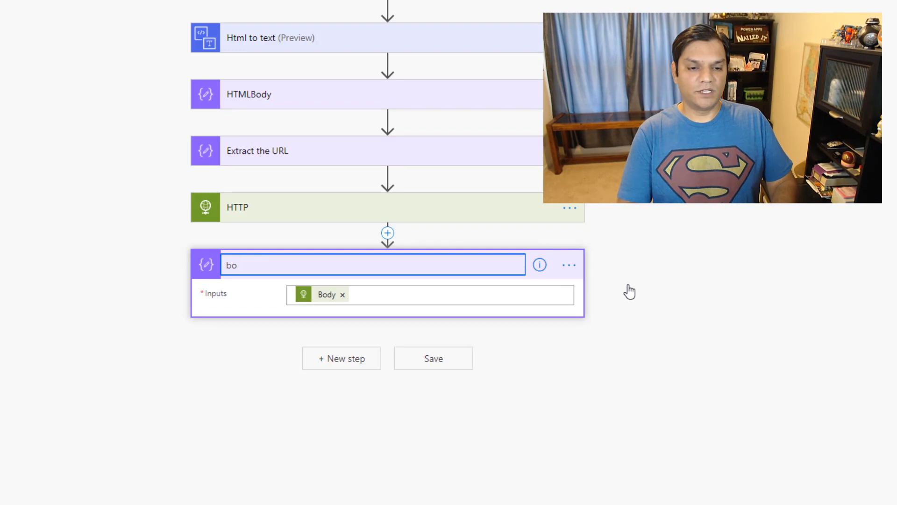
pyautogui.write('P')
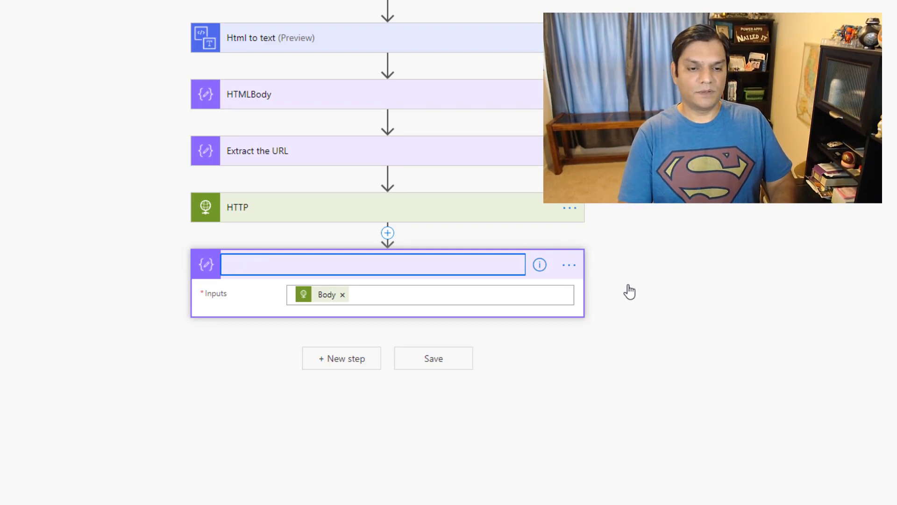
pyautogui.write('Body')
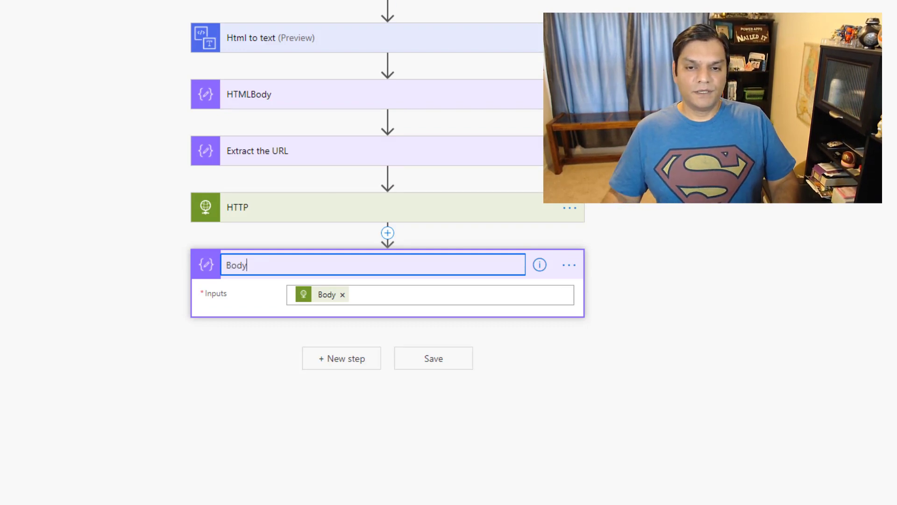
pyautogui.press('Return')
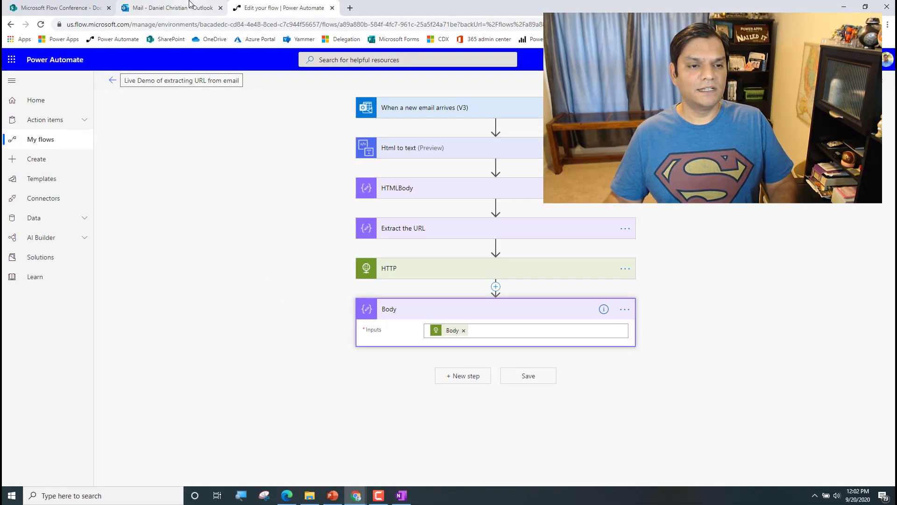
pyautogui.click(112, 82)
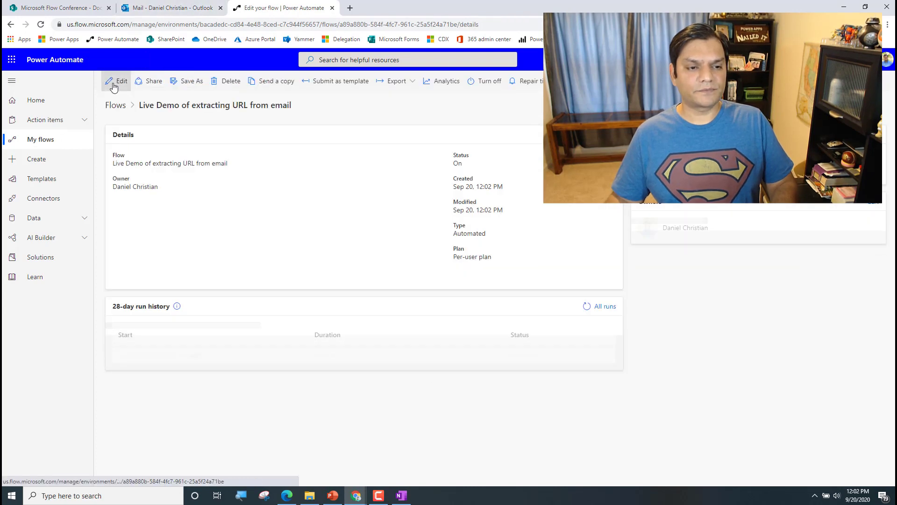
pyautogui.click(286, 498)
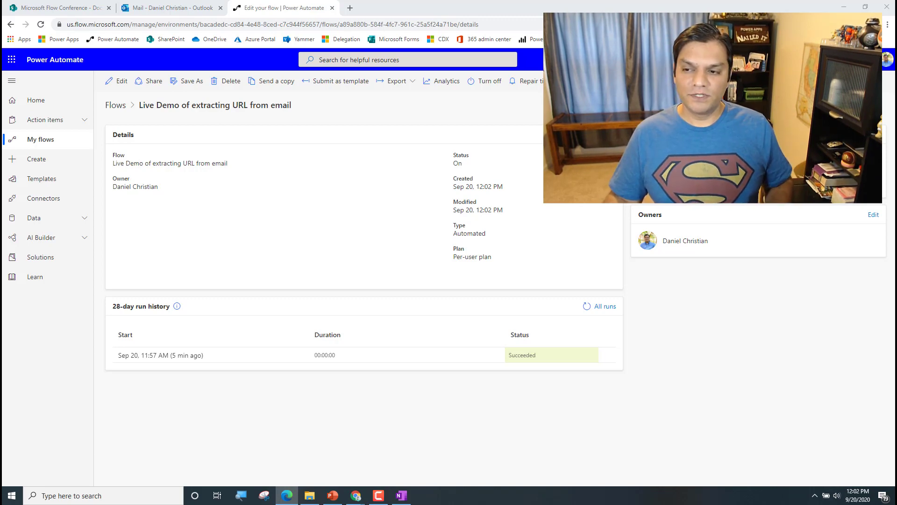
# Delete the earlier 11:57 monthly report email and open the new 12:02 copy
pyautogui.click(168, 8)
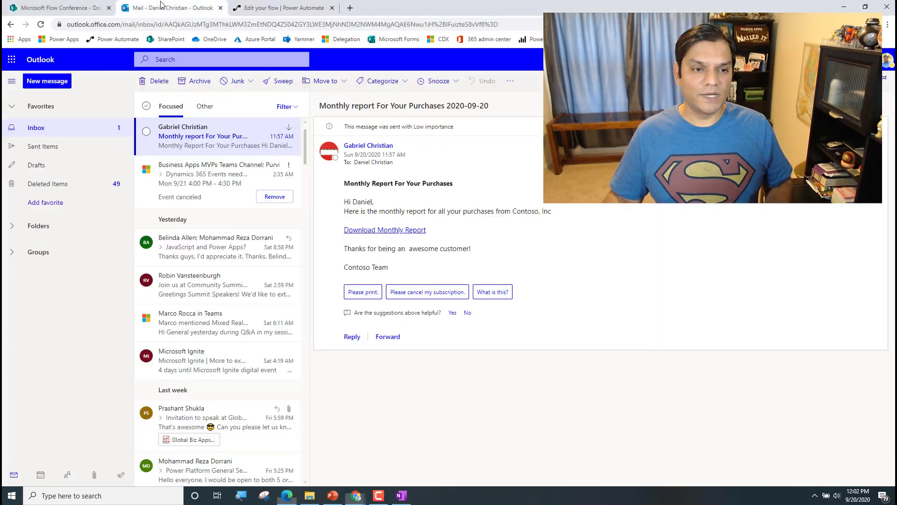
pyautogui.click(195, 157)
pyautogui.click(201, 141)
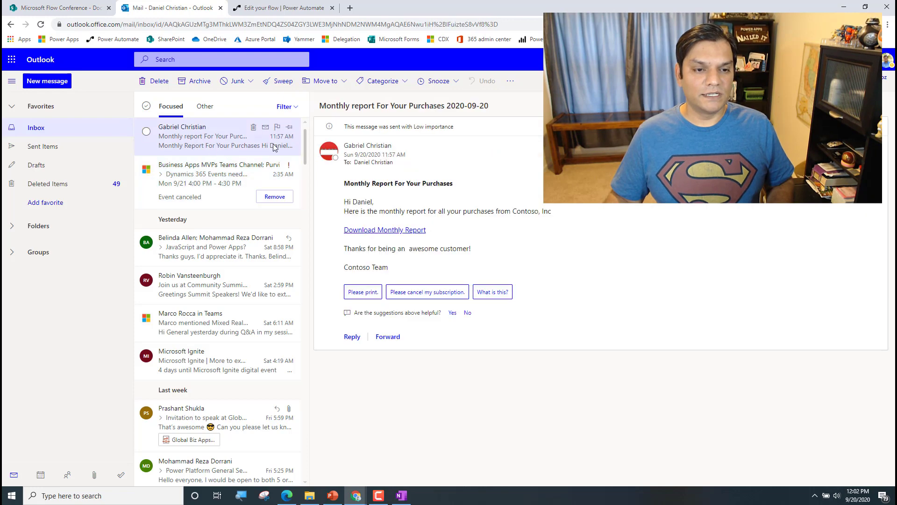
pyautogui.click(252, 128)
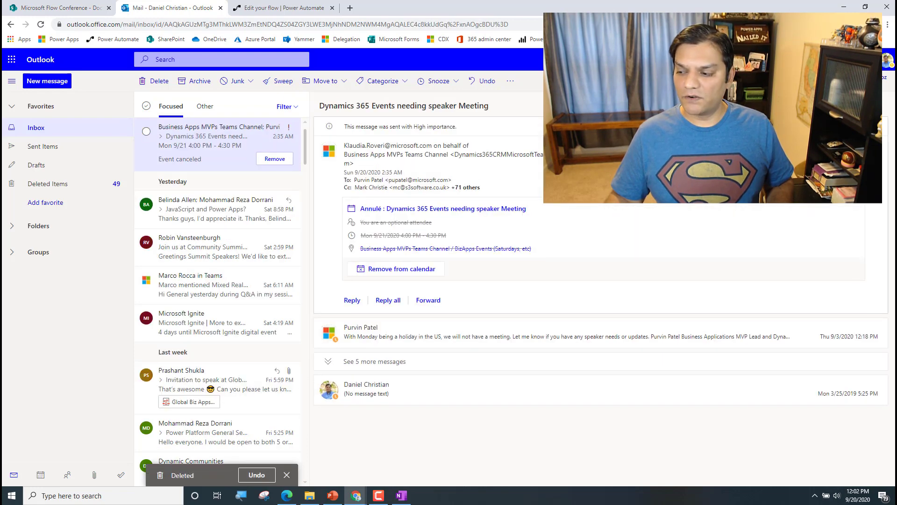
pyautogui.hotkey('alt', 'Tab')
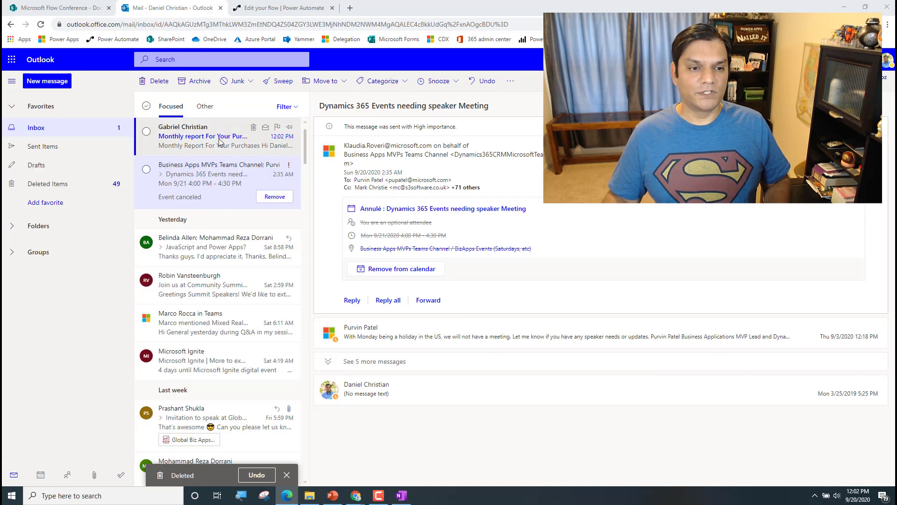
pyautogui.click(219, 141)
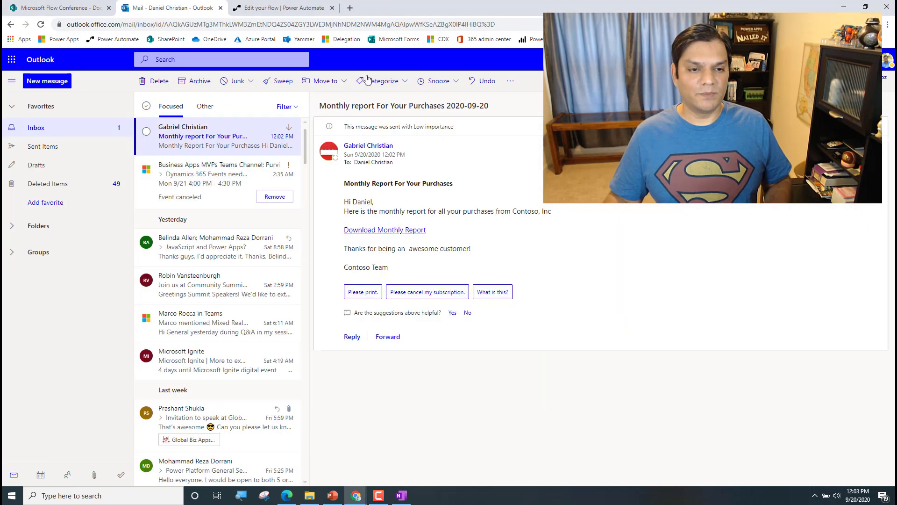
pyautogui.click(294, 8)
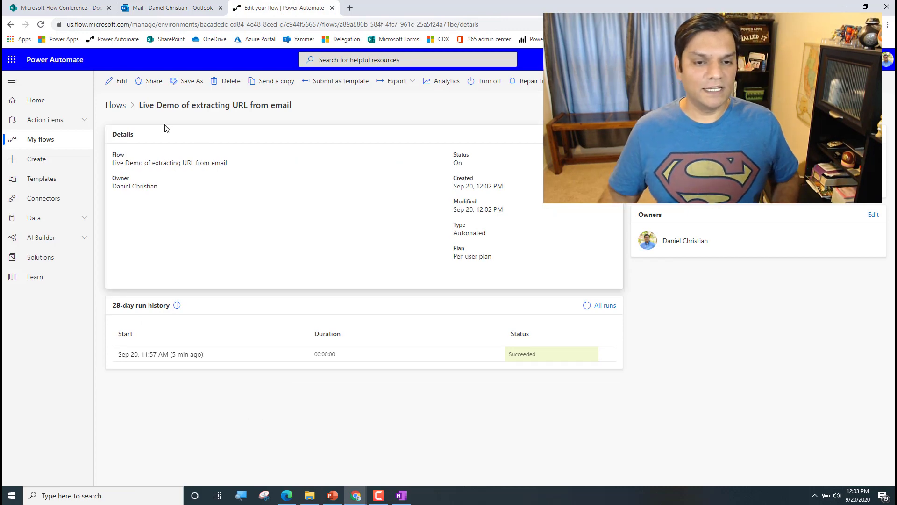
# Open the 12:03 run, check the Extract the URL and Body raw inputs, then reopen the designer
pyautogui.click(41, 25)
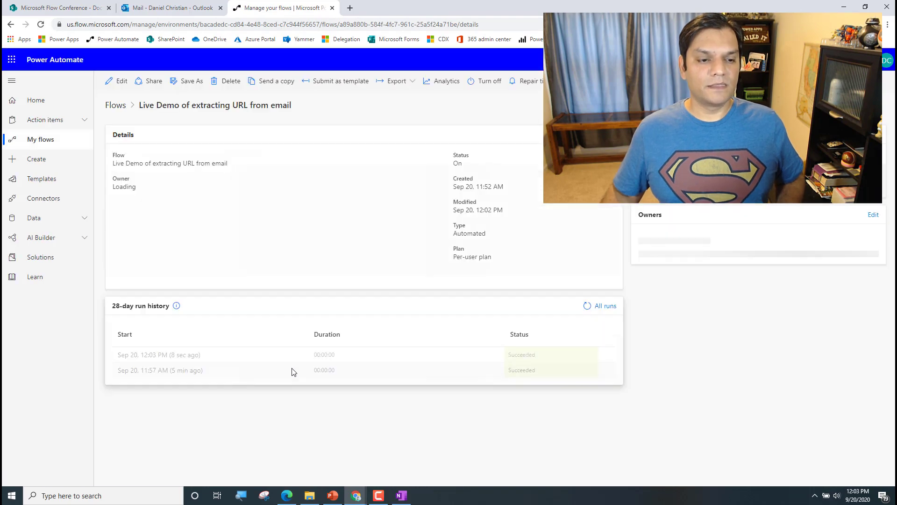
pyautogui.click(188, 356)
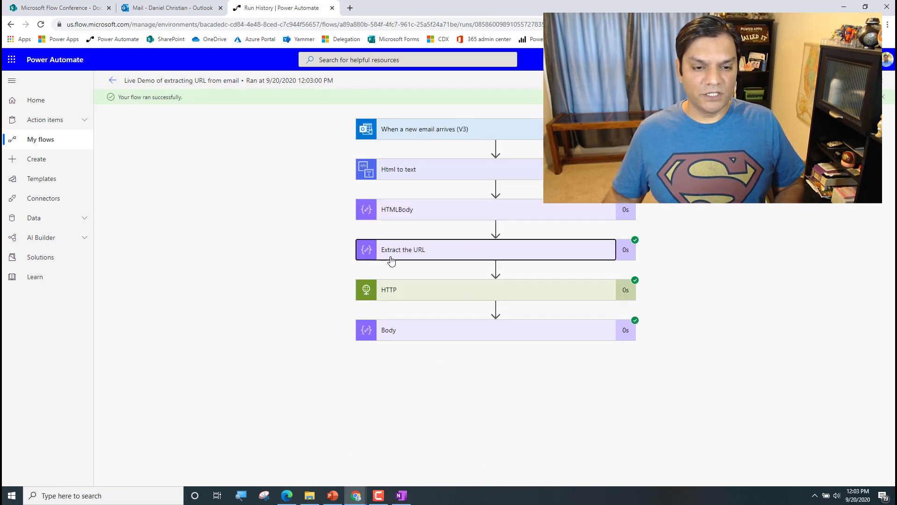
pyautogui.click(391, 256)
pyautogui.scroll(-1, 733, 386)
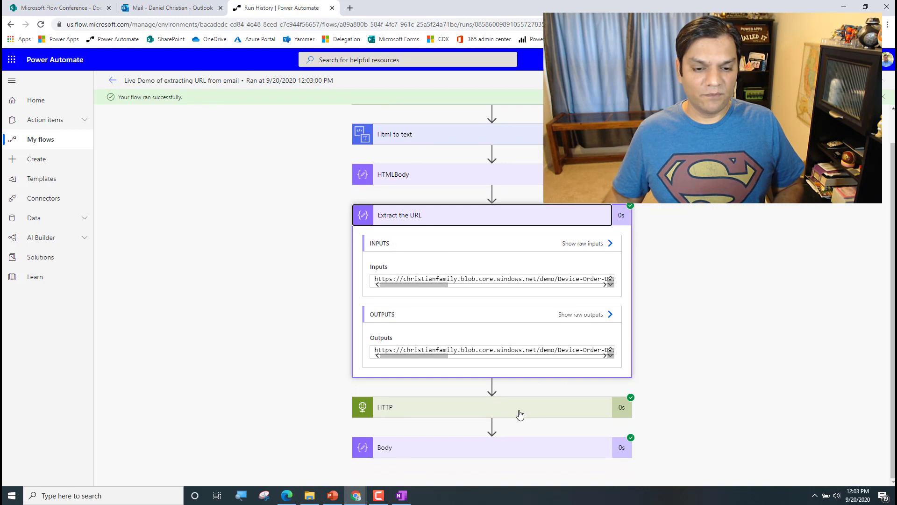
pyautogui.scroll(-5, 693, 409)
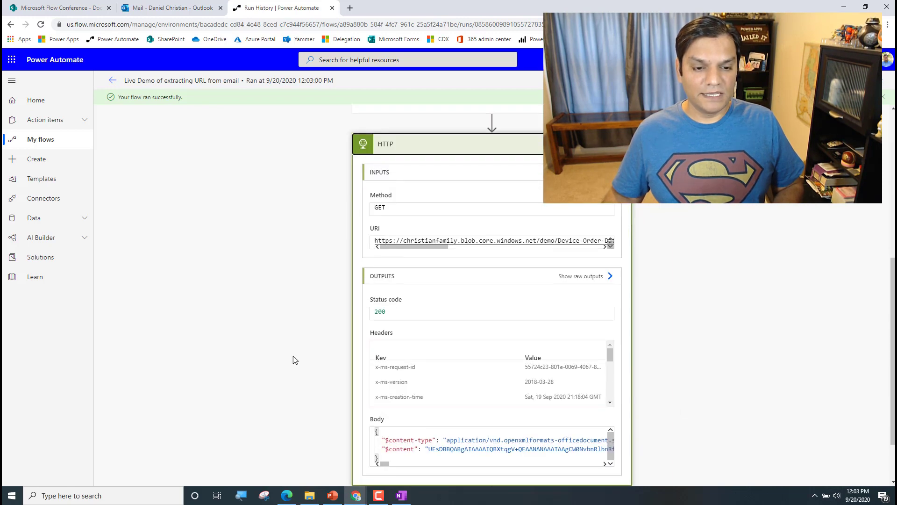
pyautogui.click(418, 444)
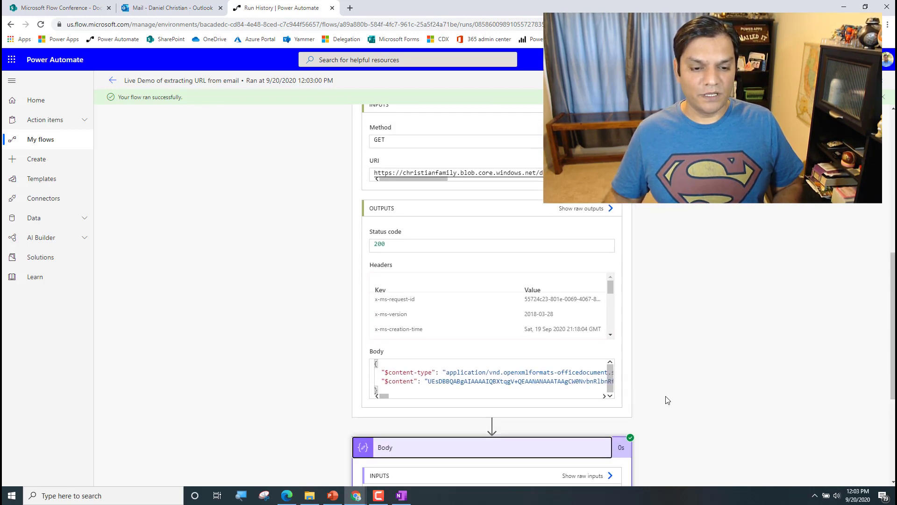
pyautogui.scroll(-4, 667, 399)
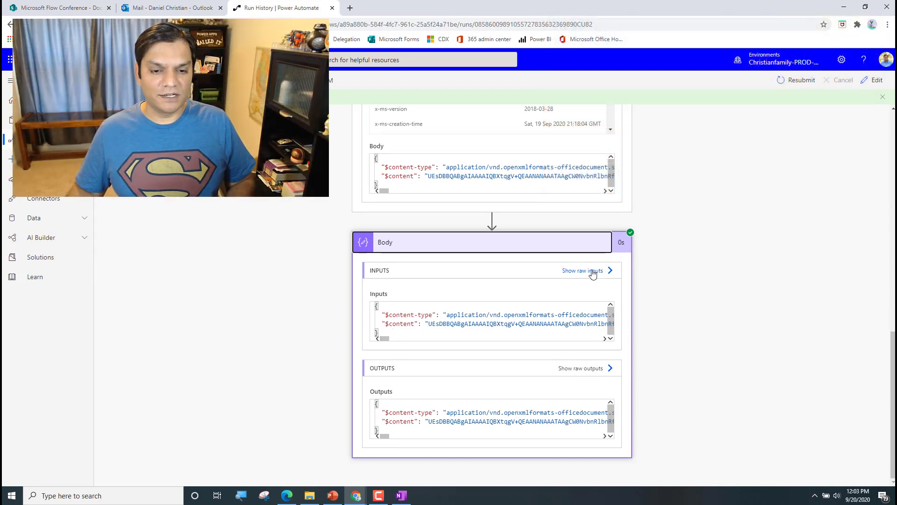
pyautogui.click(592, 271)
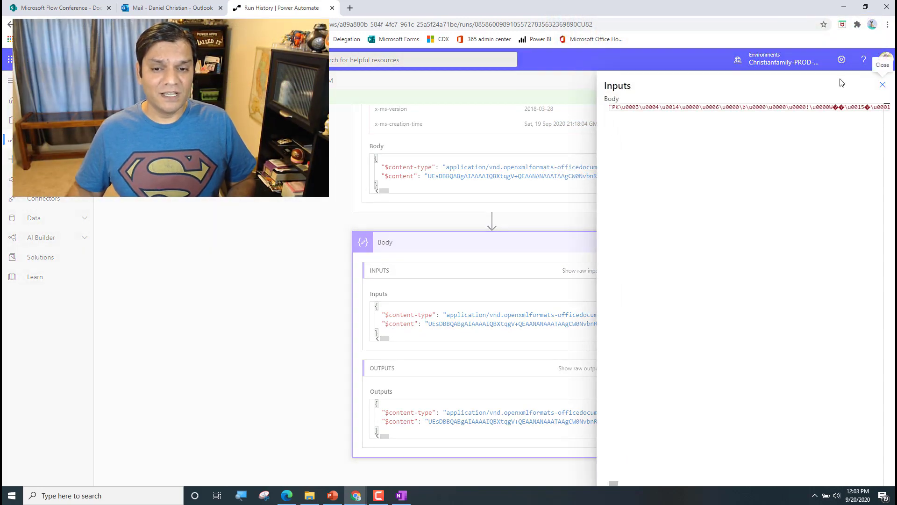
pyautogui.click(882, 84)
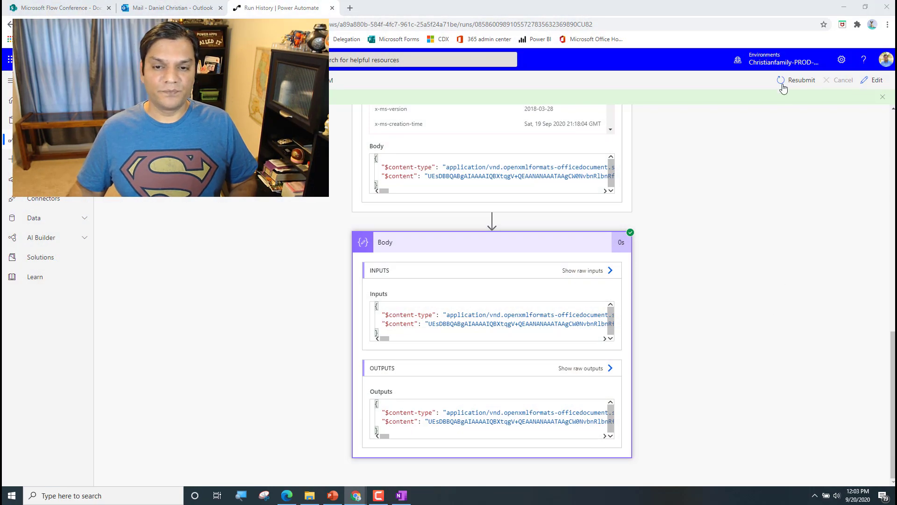
pyautogui.click(873, 80)
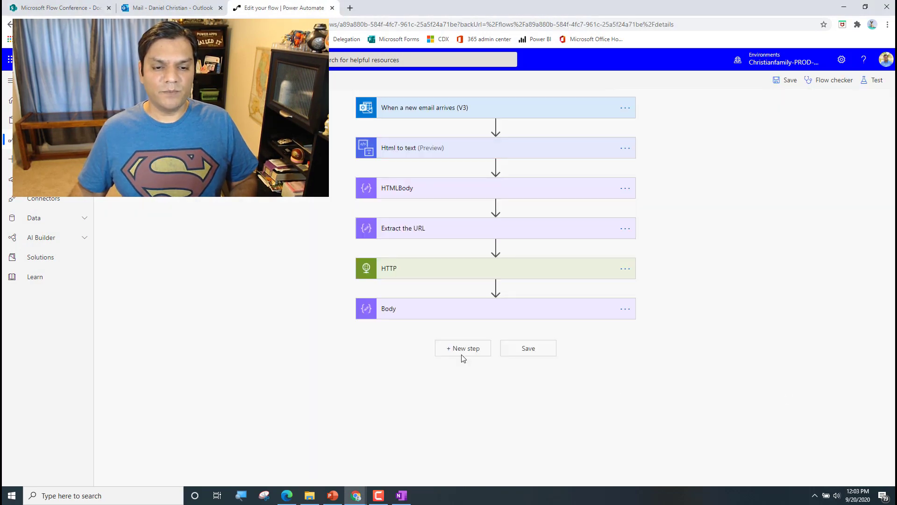
# Add the SharePoint connector's Create file action as the step after Body
pyautogui.click(460, 354)
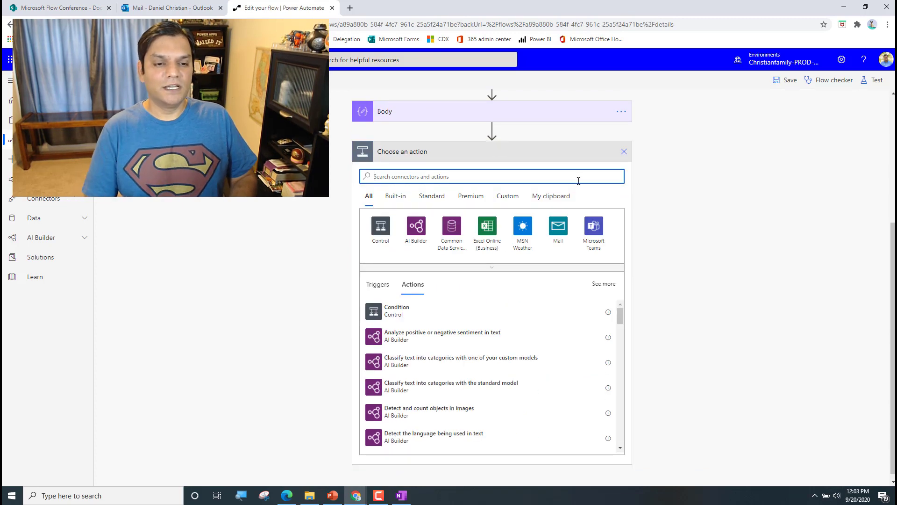
pyautogui.write('share')
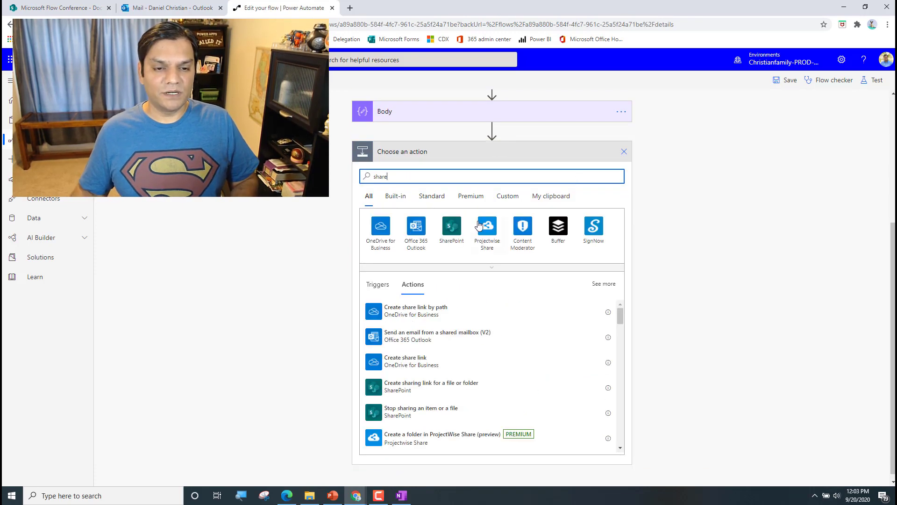
pyautogui.click(452, 227)
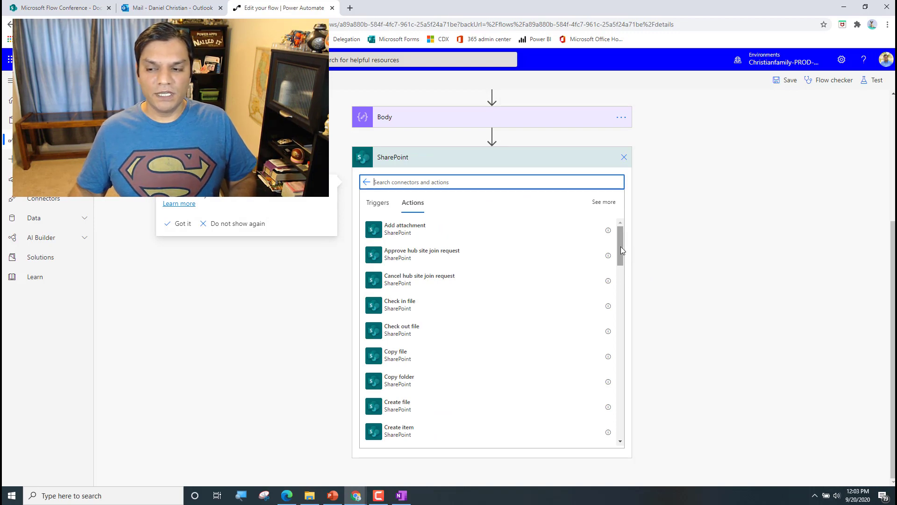
pyautogui.moveTo(622, 251); pyautogui.dragTo(620, 264)
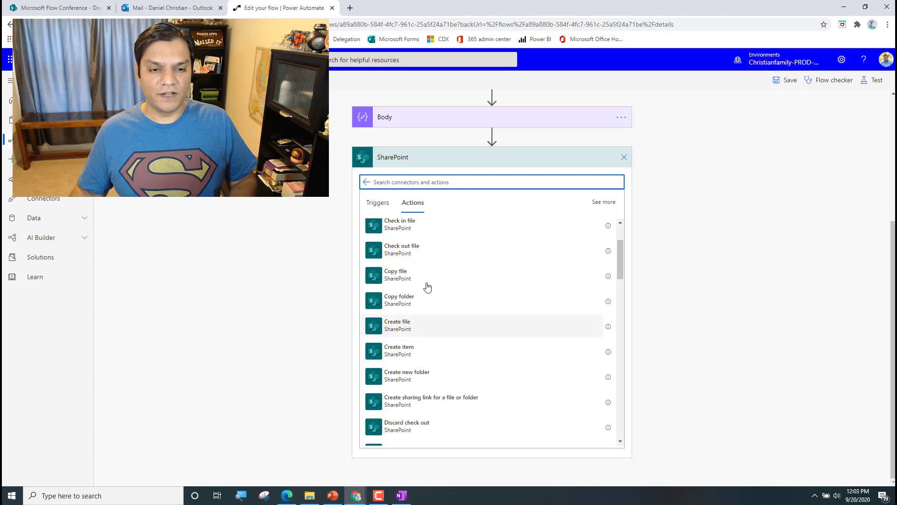
pyautogui.click(451, 181)
pyautogui.write('create')
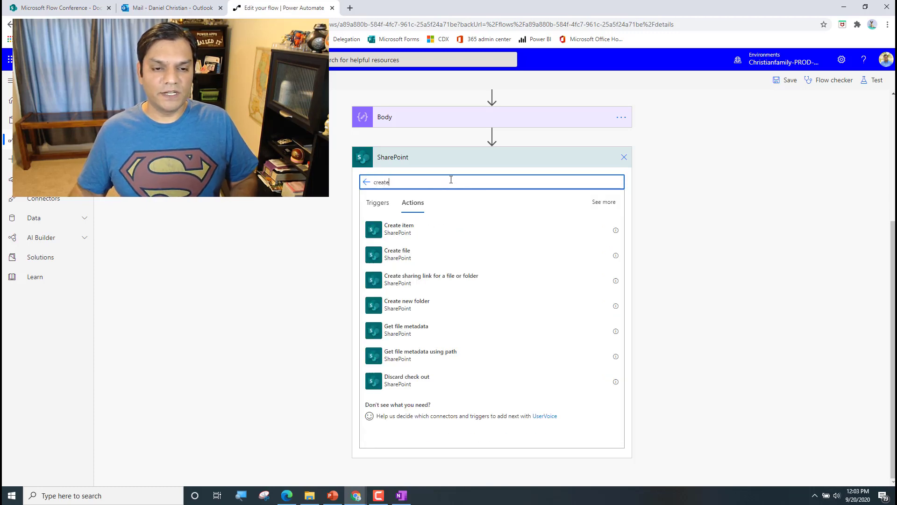
pyautogui.click(407, 255)
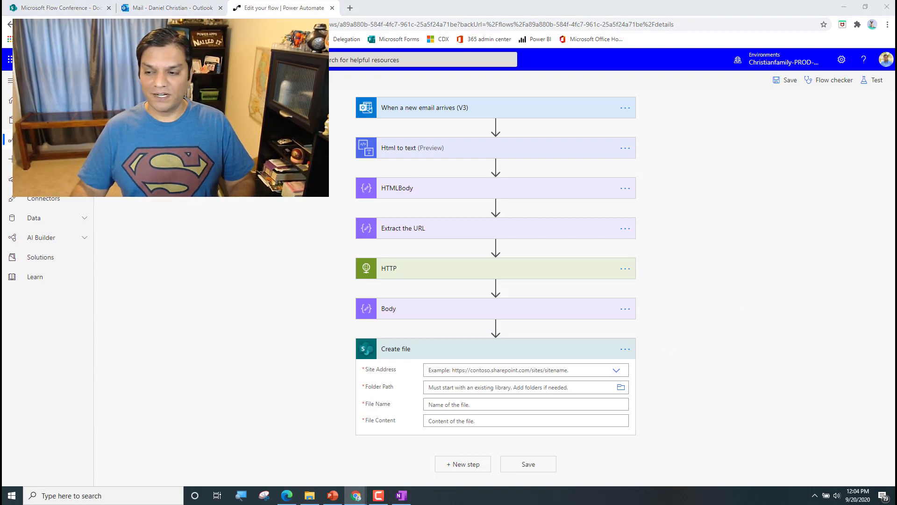
# Enter the ignite site URL as a custom Site Address in the Create file step
pyautogui.click(615, 371)
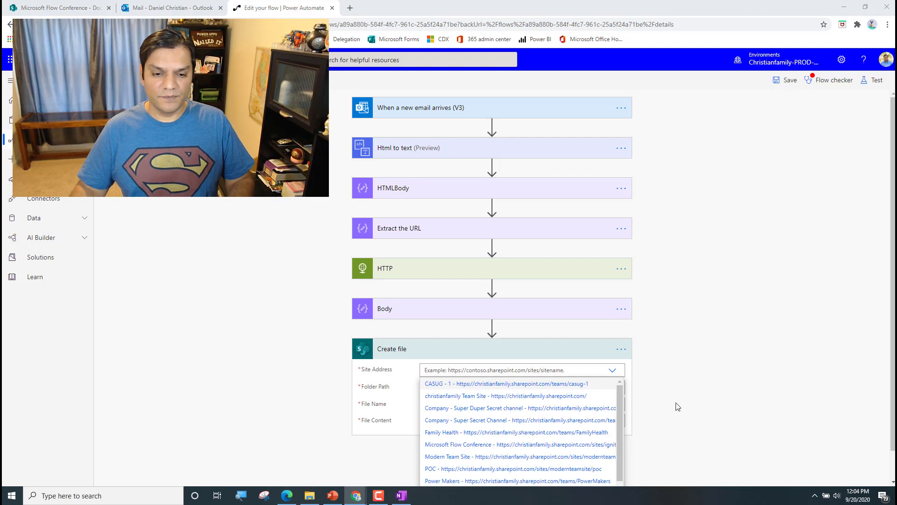
pyautogui.scroll(-1, 677, 407)
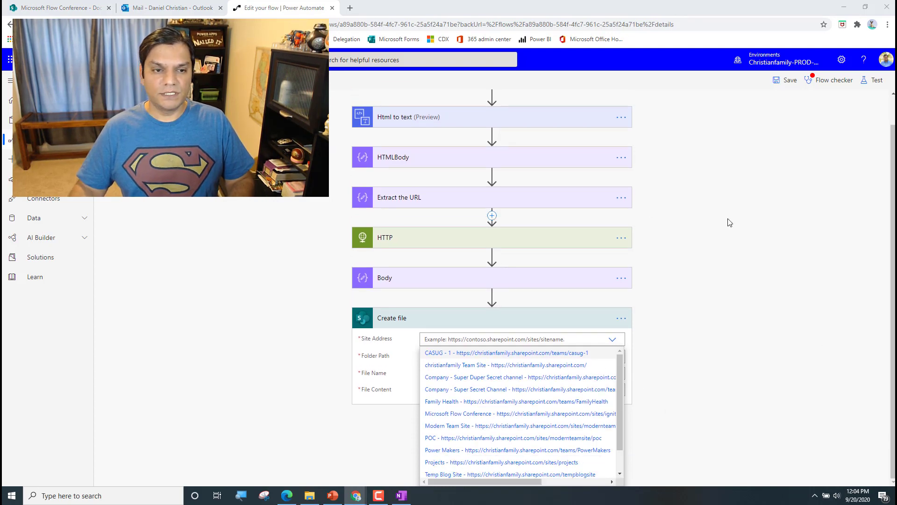
pyautogui.click(40, 5)
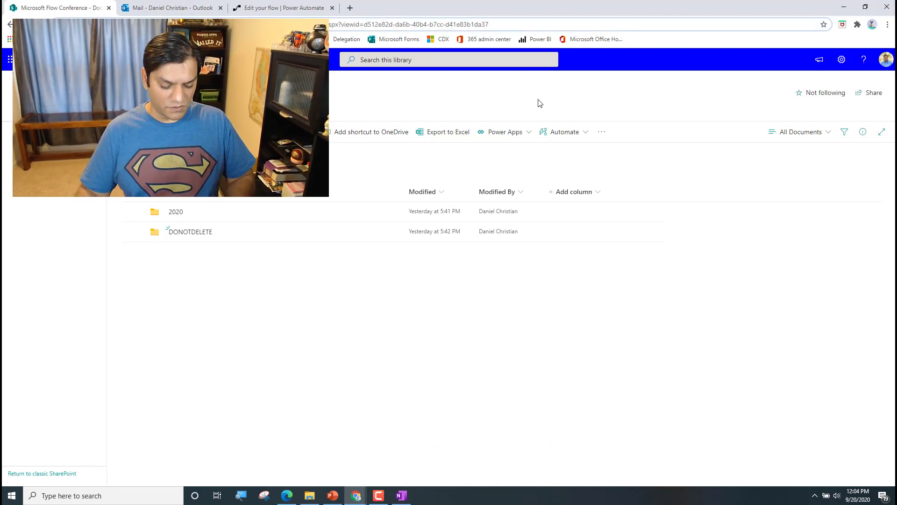
pyautogui.click(144, 6)
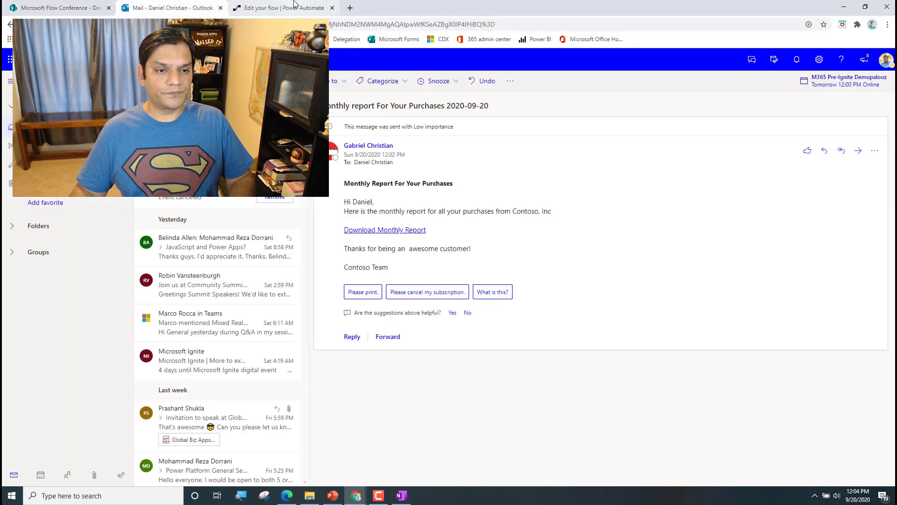
pyautogui.click(296, 5)
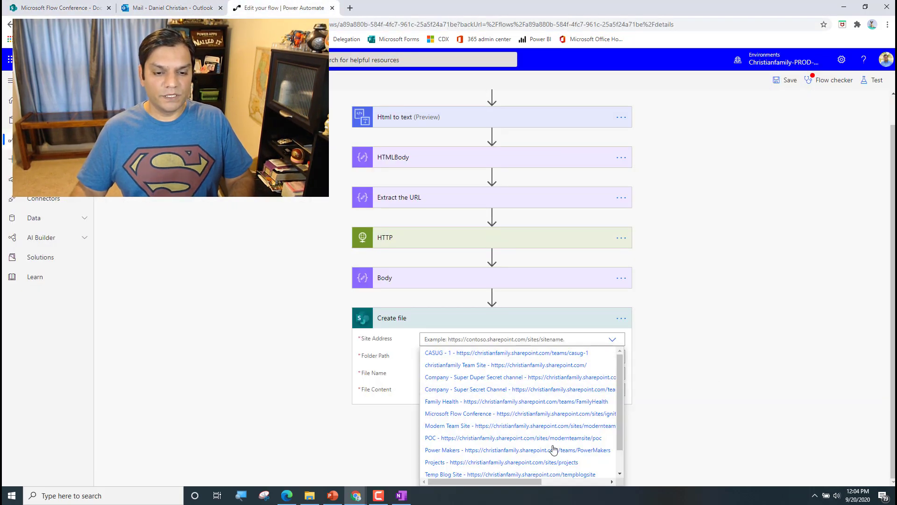
pyautogui.scroll(-1, 615, 417)
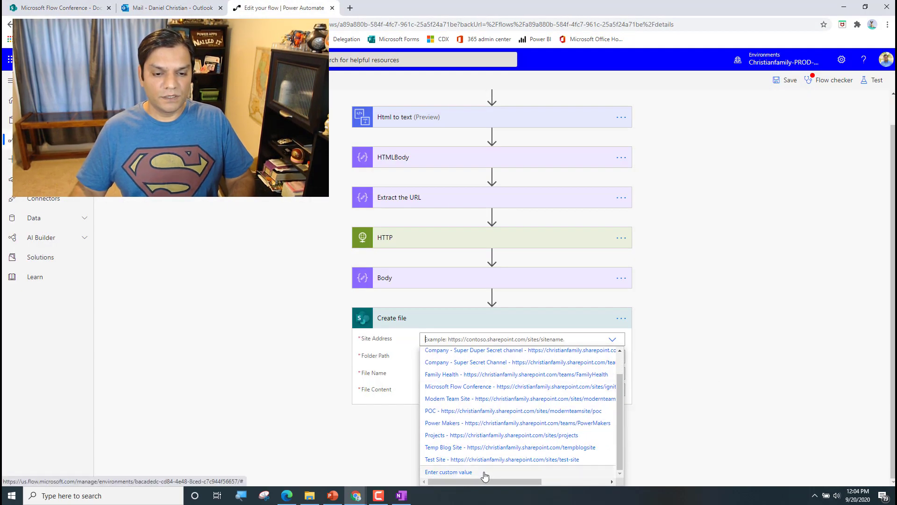
pyautogui.click(449, 471)
pyautogui.click(526, 338)
pyautogui.write('https://christianfamily.sharepoint.com/sites/ignite')
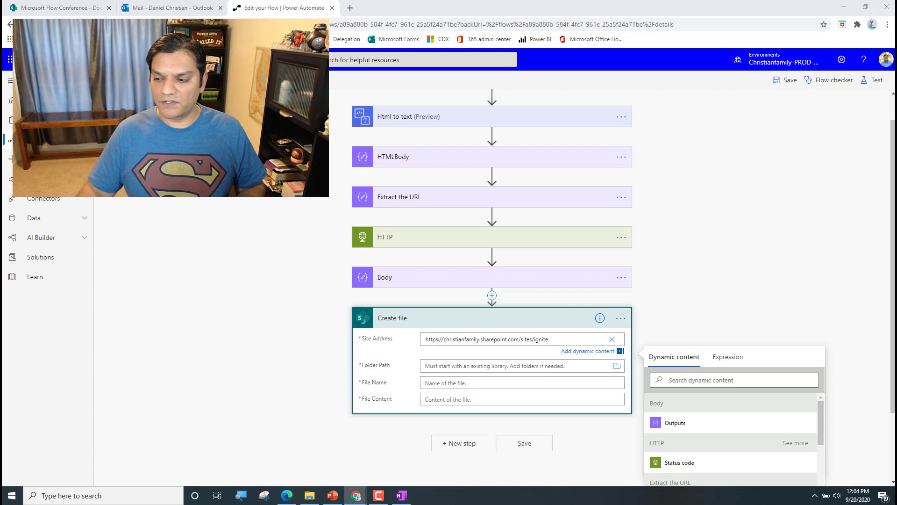
# Set the Create file Folder Path to Shared Documents
pyautogui.click(618, 368)
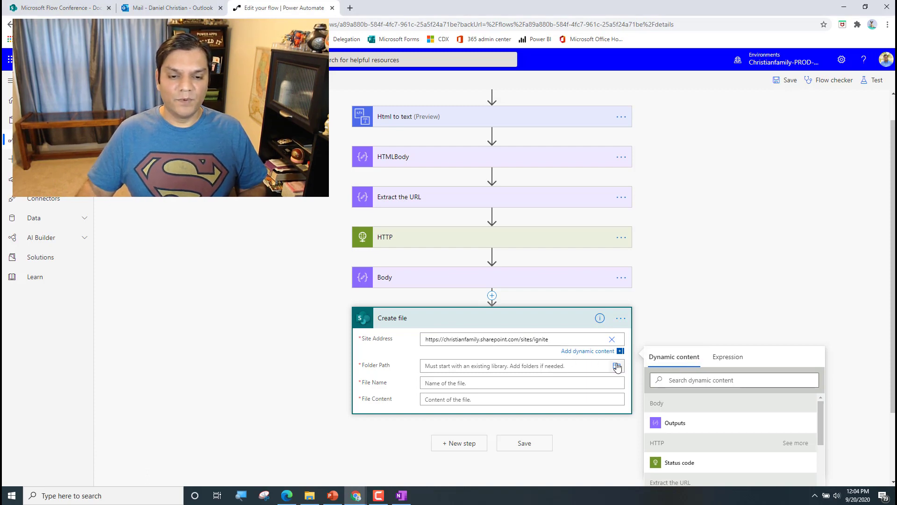
pyautogui.click(618, 367)
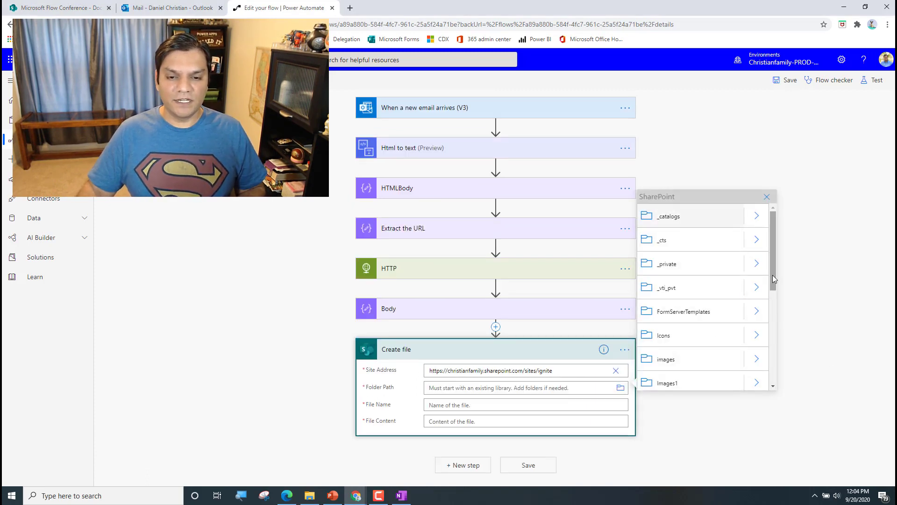
pyautogui.moveTo(774, 285); pyautogui.dragTo(773, 357)
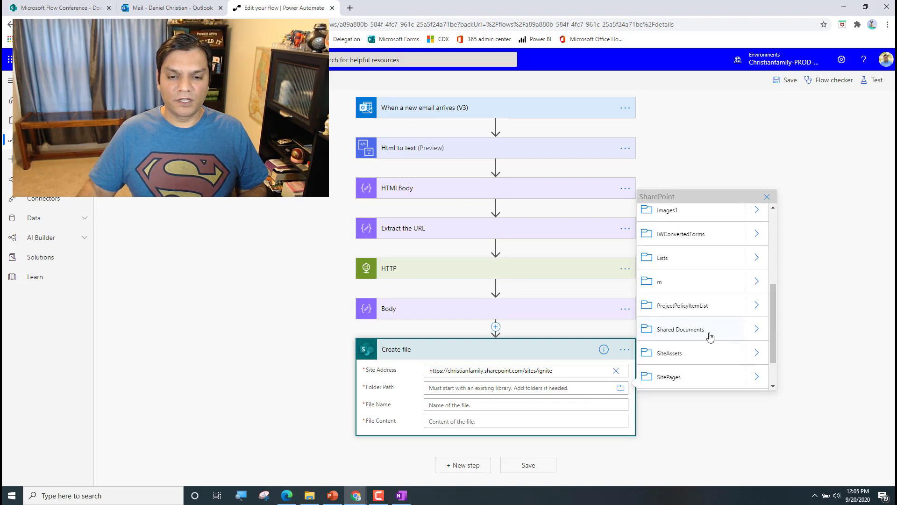
pyautogui.click(707, 333)
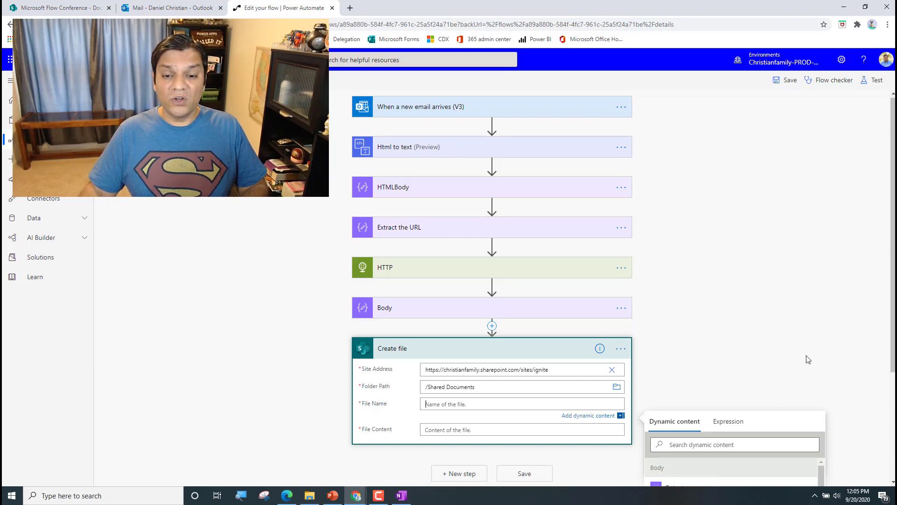
# Set File Name to the email Subject token followed by .xlsx
pyautogui.scroll(-2, 809, 359)
pyautogui.moveTo(822, 399); pyautogui.dragTo(823, 431)
pyautogui.scroll(-2, 856, 413)
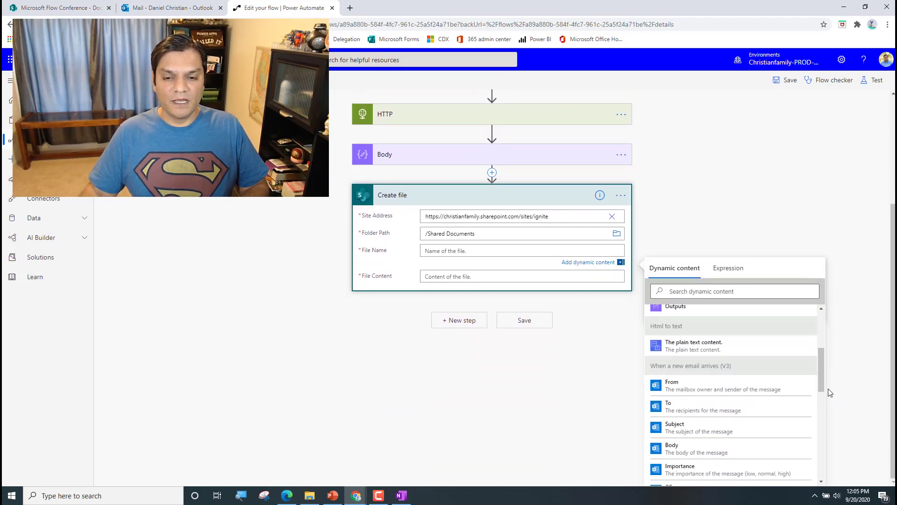
pyautogui.click(734, 429)
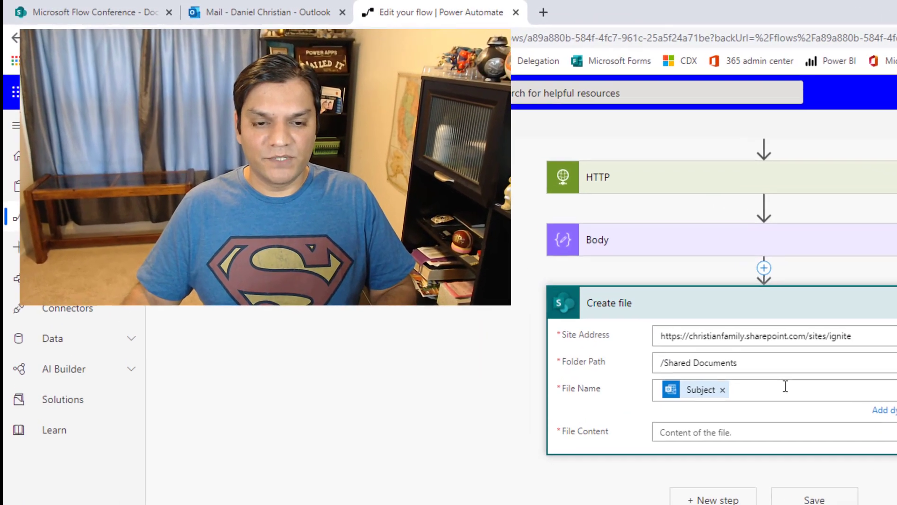
pyautogui.write('.xlsx')
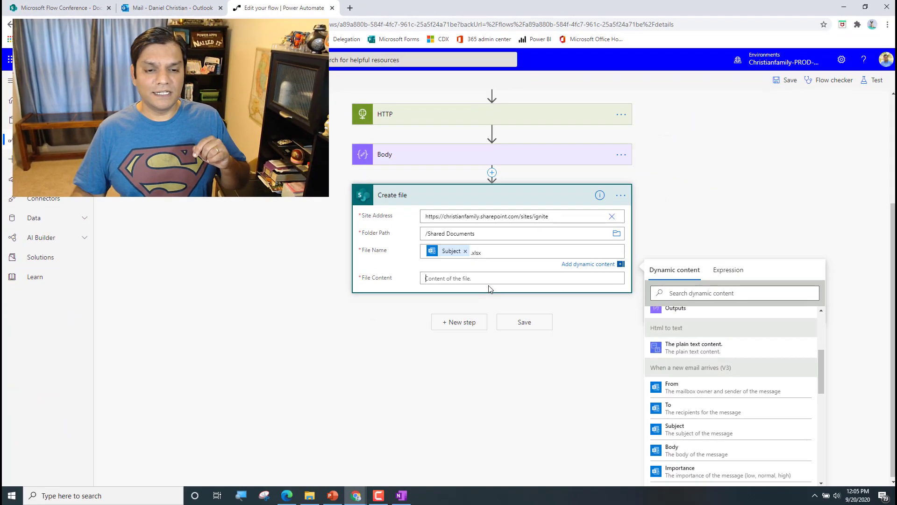
# Use the HTTP Body as File Content and save the flow
pyautogui.click(592, 343)
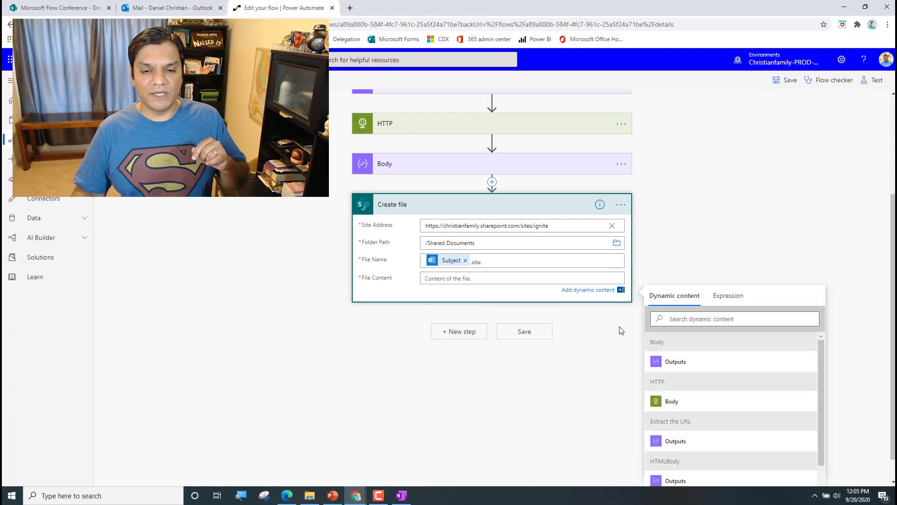
pyautogui.click(814, 489)
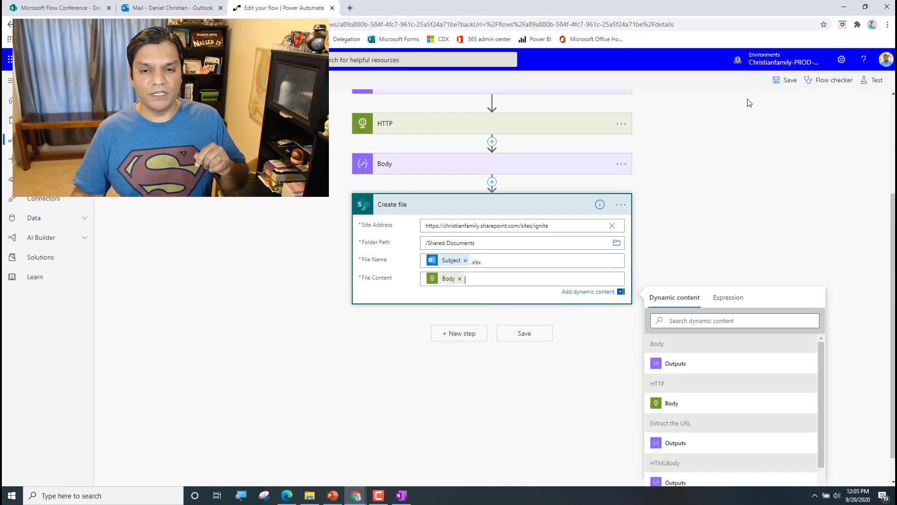
pyautogui.click(788, 80)
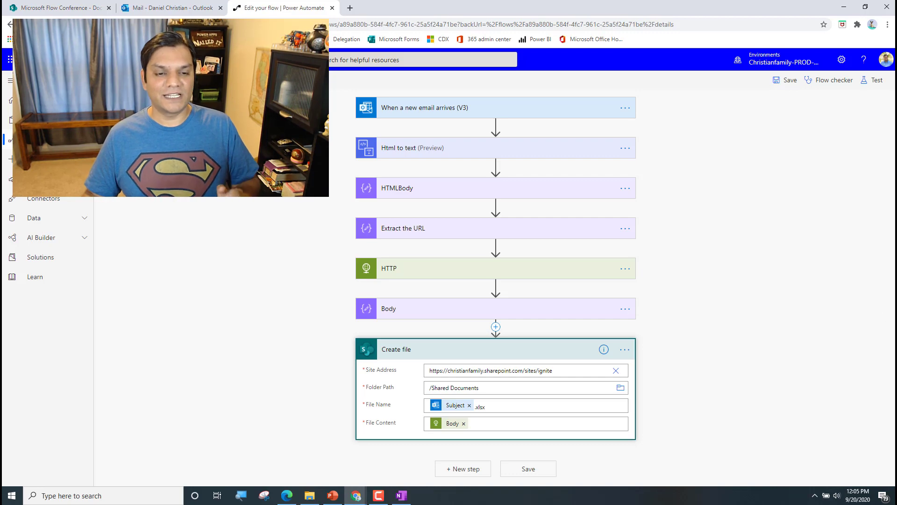
pyautogui.click(789, 338)
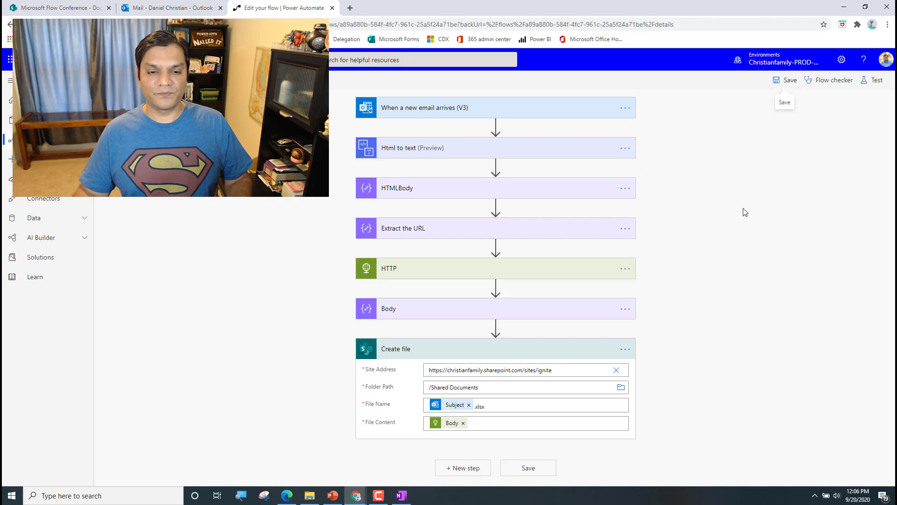
pyautogui.click(785, 83)
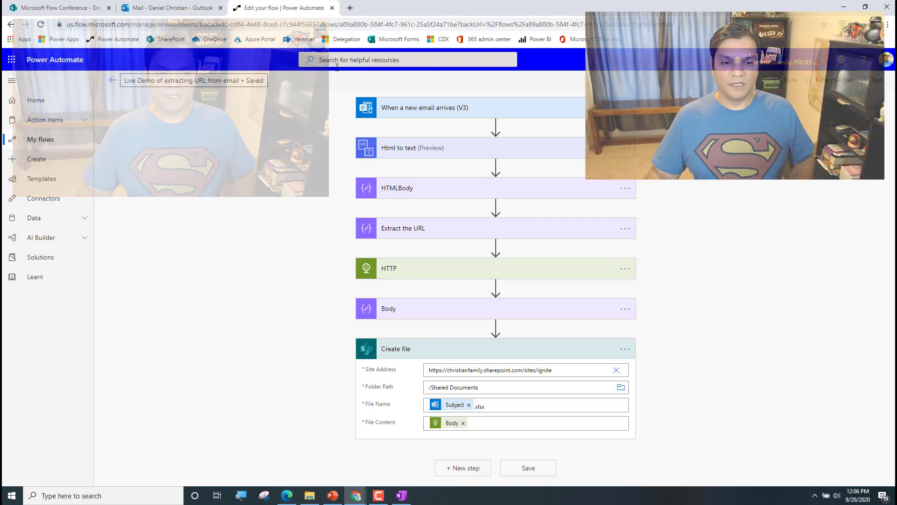
# Delete the old Monthly report email in Outlook and open the new 12:06 PM copy
pyautogui.click(112, 79)
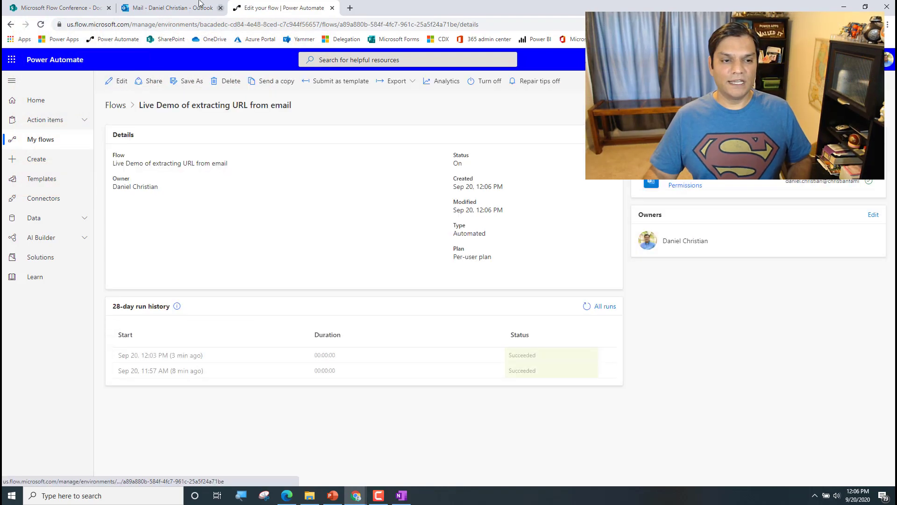
pyautogui.click(199, 3)
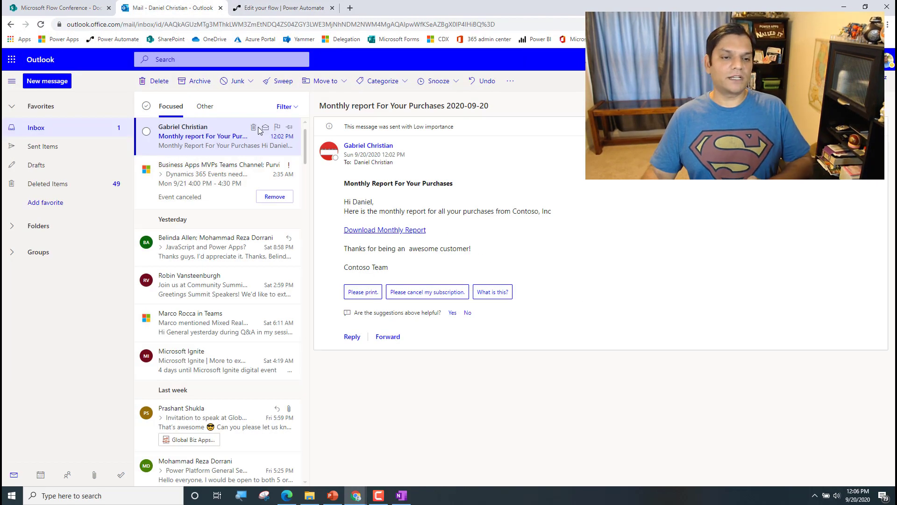
pyautogui.click(253, 127)
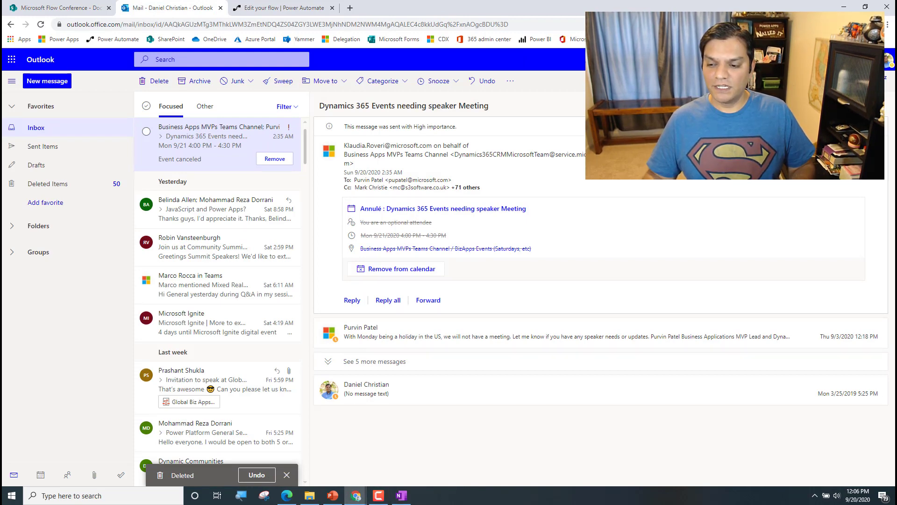
pyautogui.hotkey('alt', 'Tab')
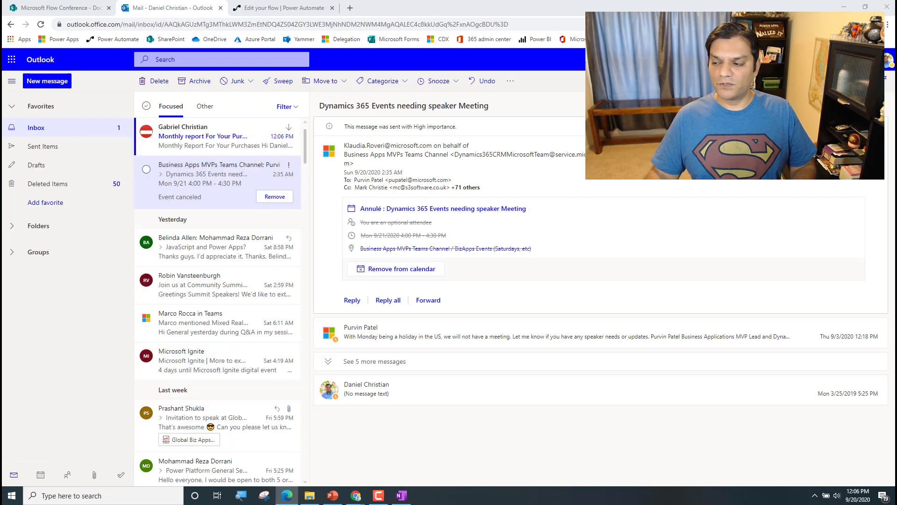
pyautogui.click(234, 136)
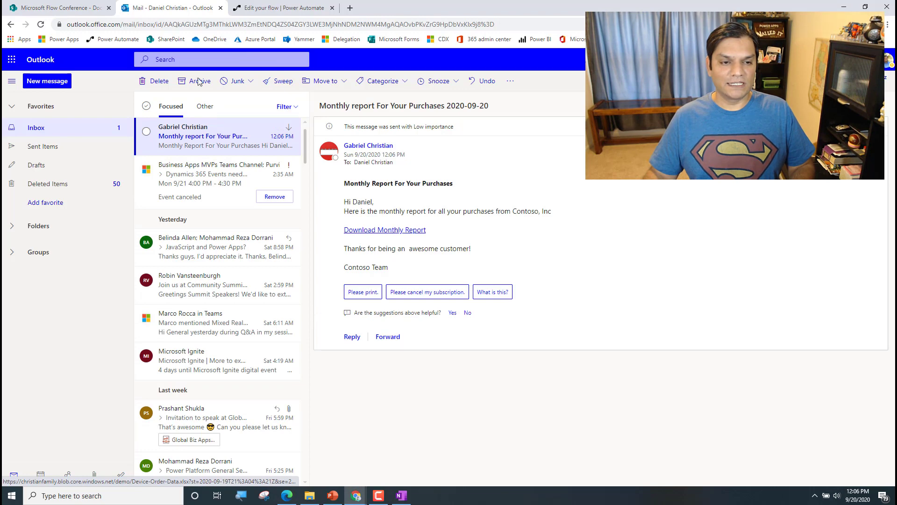
# Open the 'Live Demo of extracting URL from email' flow's Sep 20, 12:06 PM run
pyautogui.click(280, 8)
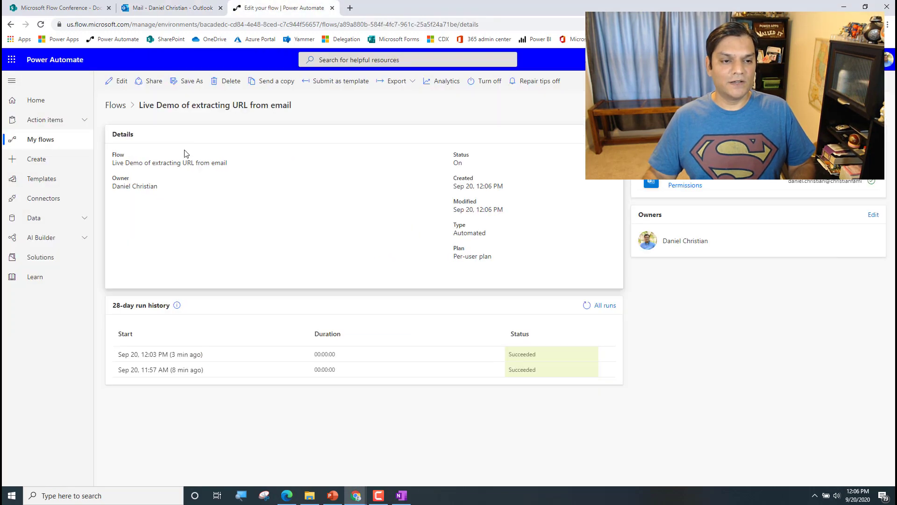
pyautogui.click(121, 108)
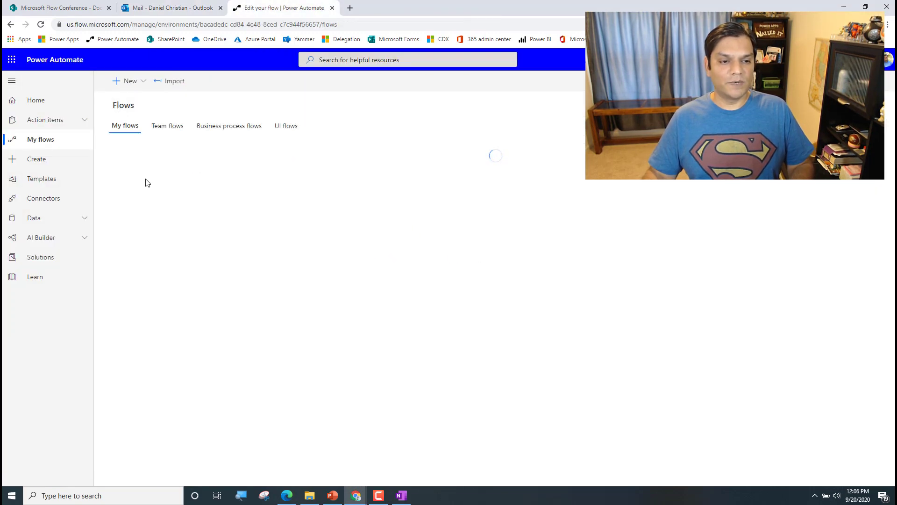
pyautogui.click(189, 188)
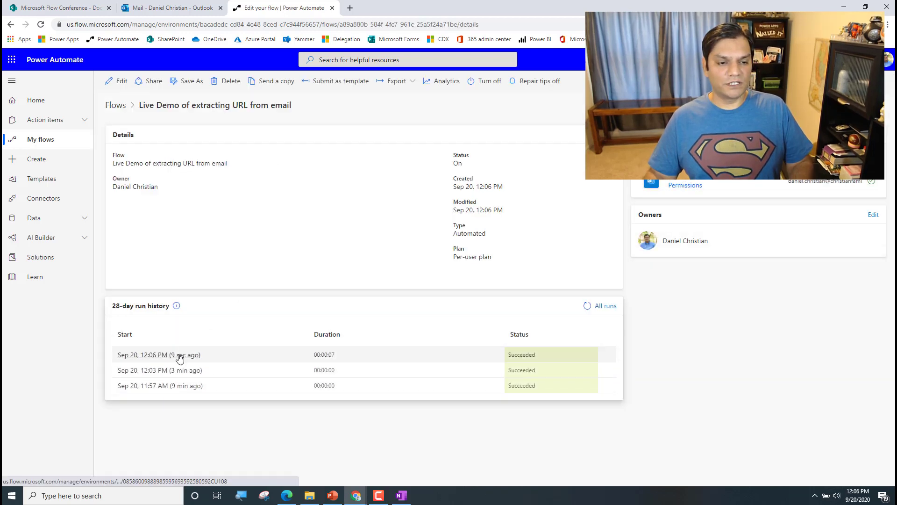
pyautogui.click(184, 358)
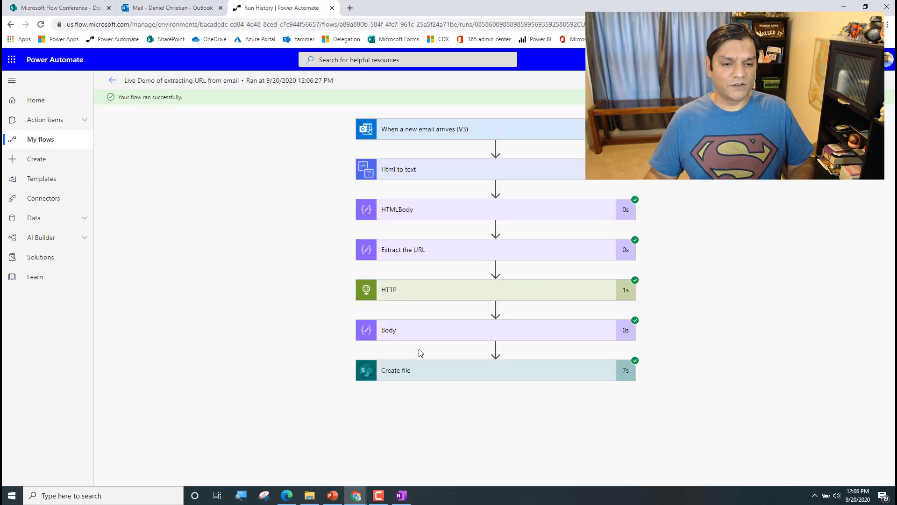
# Check the new 'Monthly report For Your Purchases 2020-09-20' file in SharePoint, then open the flow editor
pyautogui.click(65, 6)
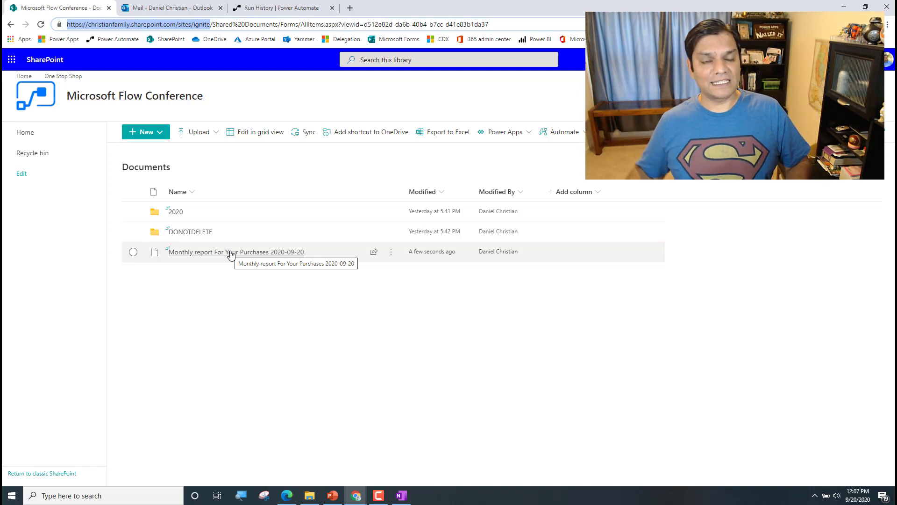
pyautogui.click(288, 6)
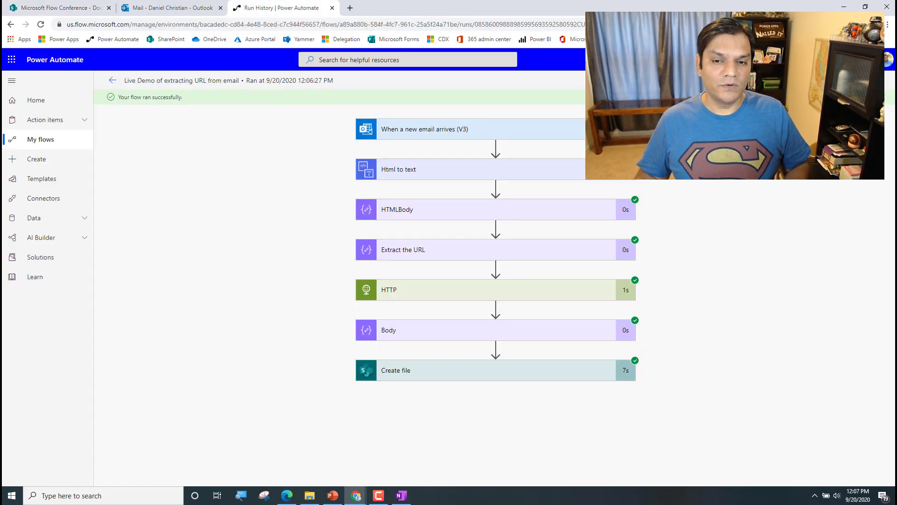
pyautogui.click(864, 81)
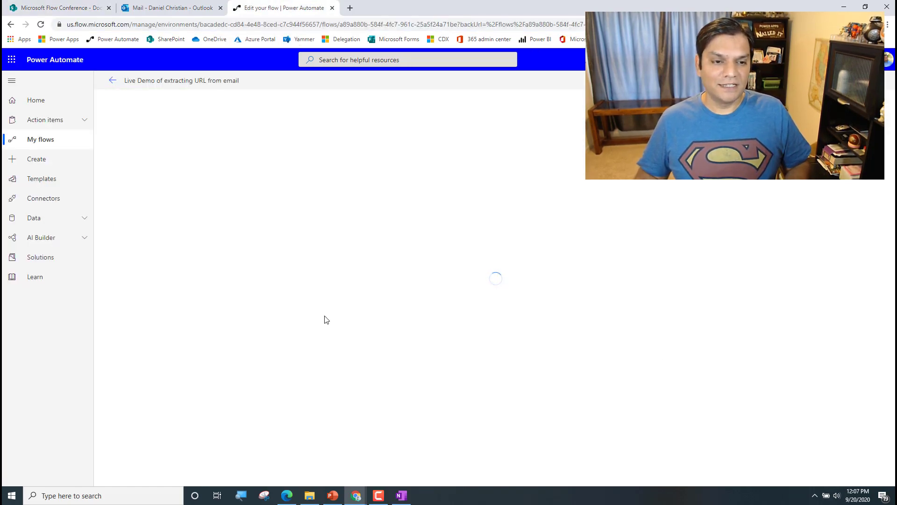
# Append .xlsx after the Subject token in File Name, save, and test-run the flow
pyautogui.click(564, 356)
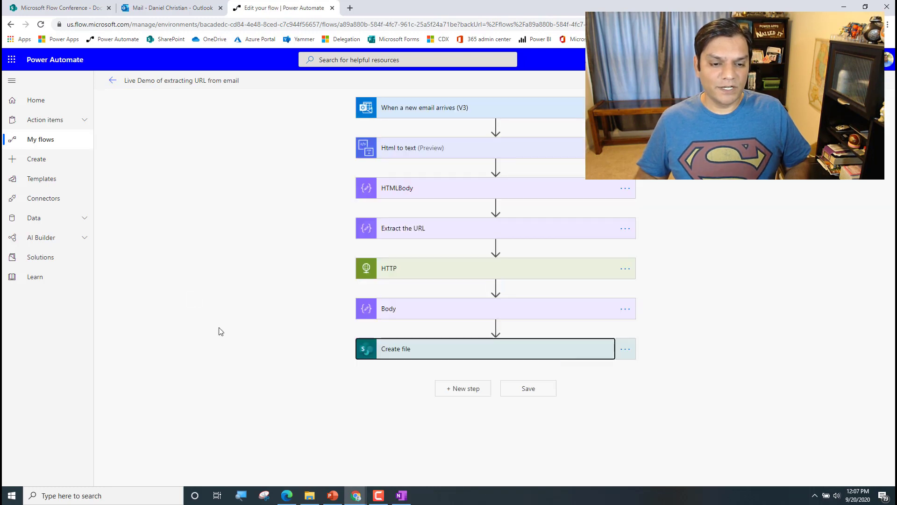
pyautogui.click(496, 408)
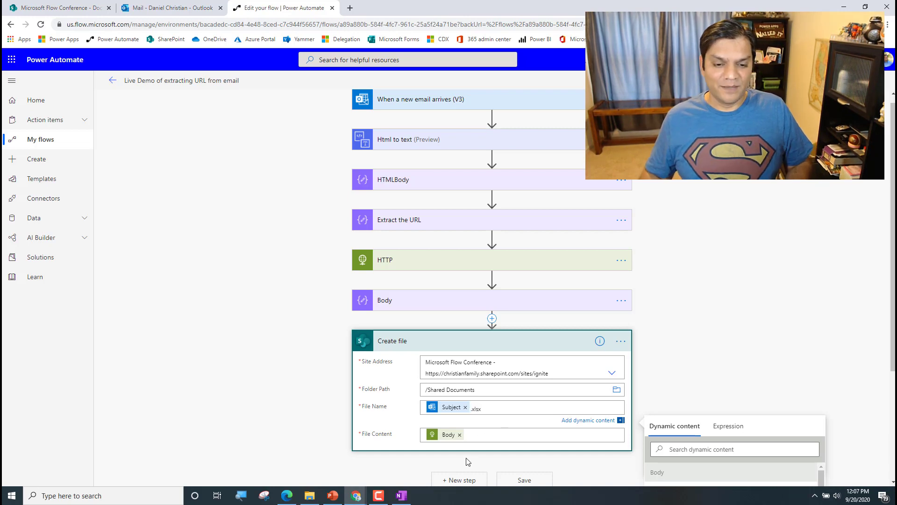
pyautogui.click(518, 480)
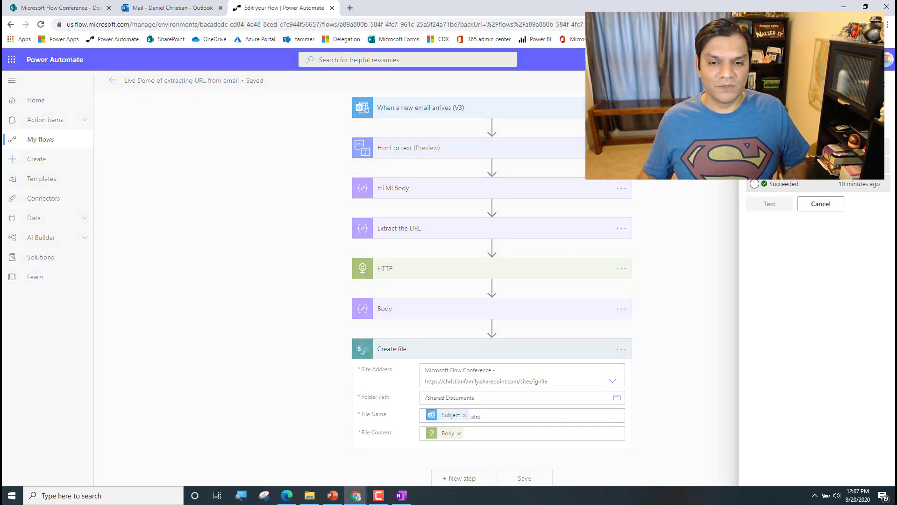
pyautogui.click(772, 209)
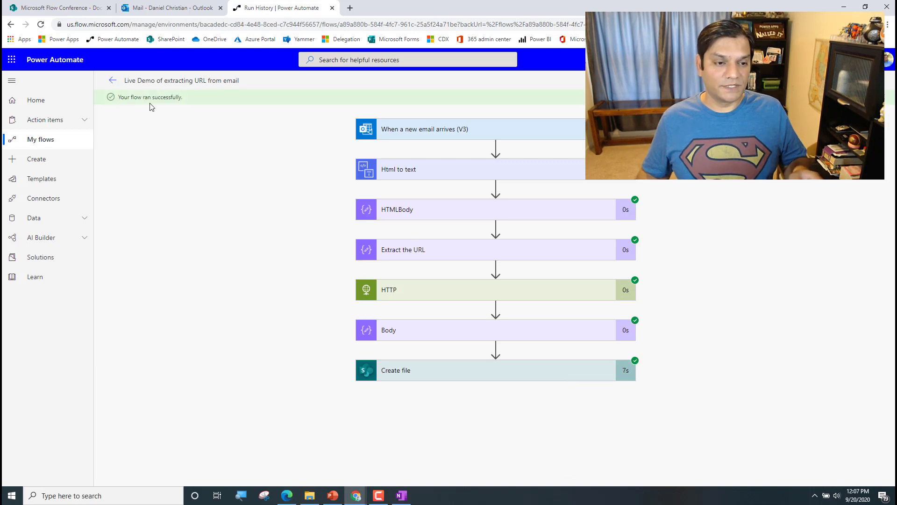
# Open 'Monthly report For Your Purchases 2020-09-20.xlsx' in Excel Online, then close it
pyautogui.click(80, 7)
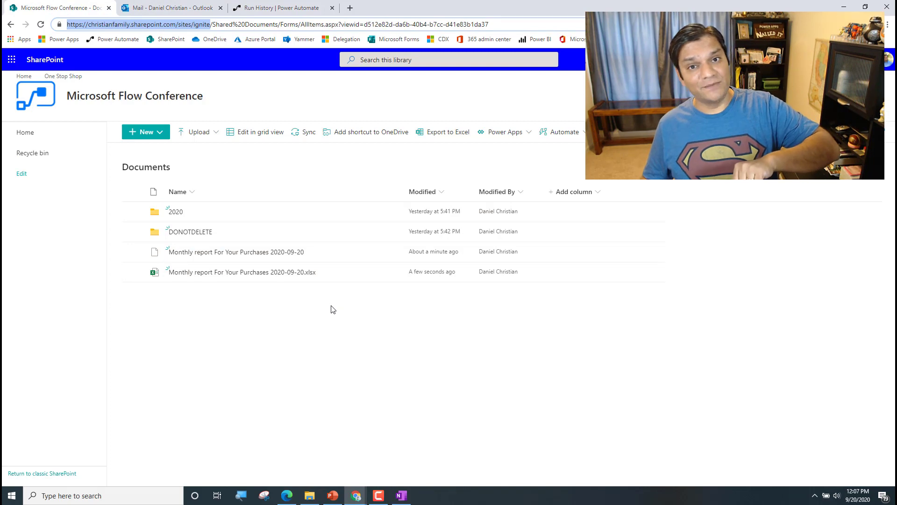
pyautogui.click(294, 275)
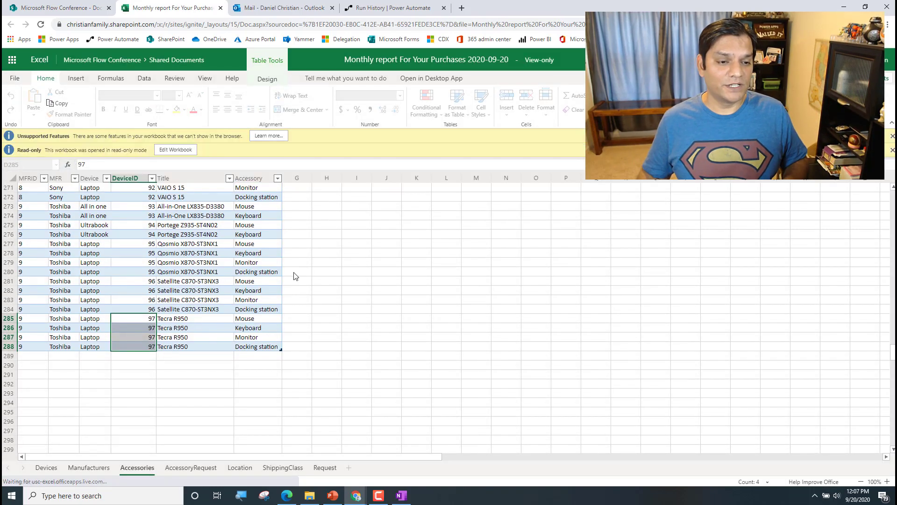
pyautogui.scroll(4, 294, 274)
pyautogui.scroll(6, 294, 276)
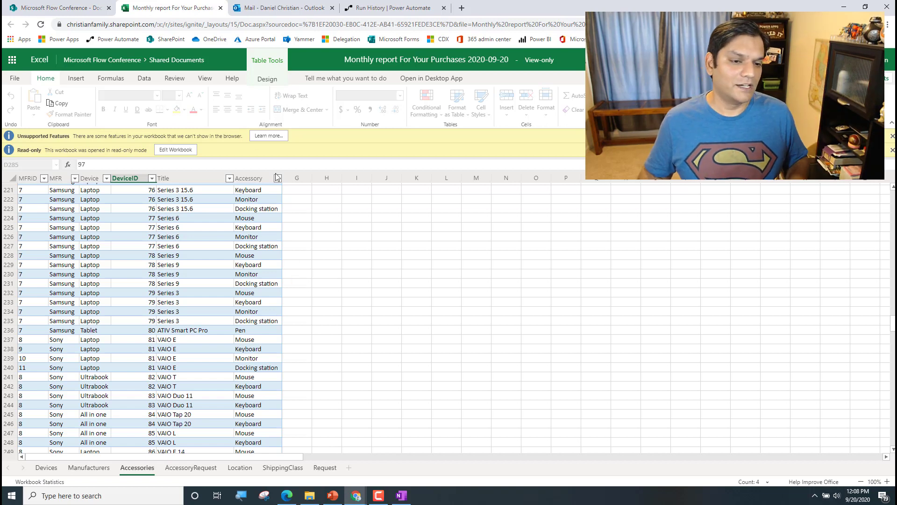
pyautogui.click(220, 8)
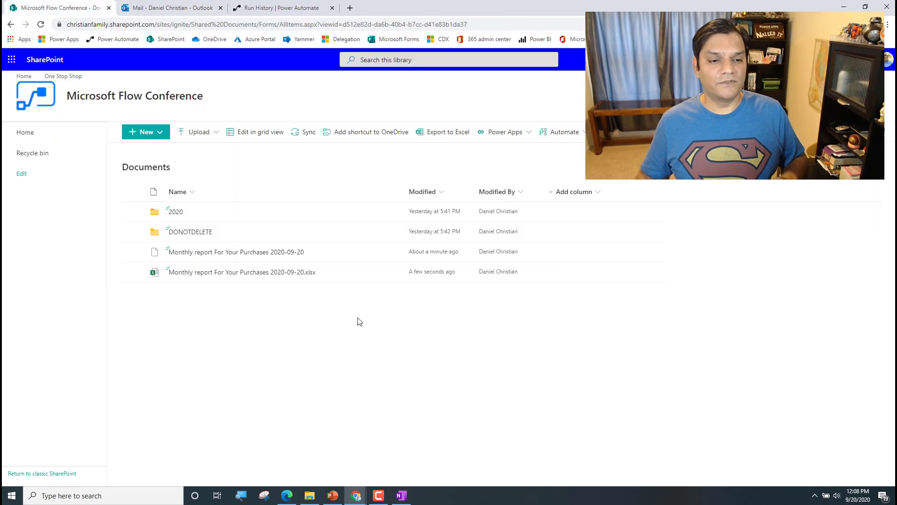
# Delete the extension-less 'Monthly report For Your Purchases 2020-09-20' file from Documents
pyautogui.click(343, 249)
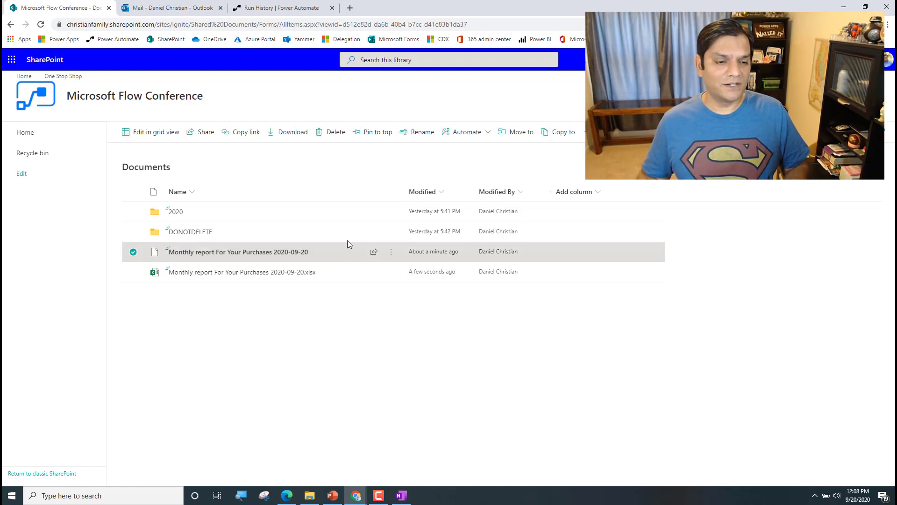
pyautogui.click(326, 132)
pyautogui.click(444, 288)
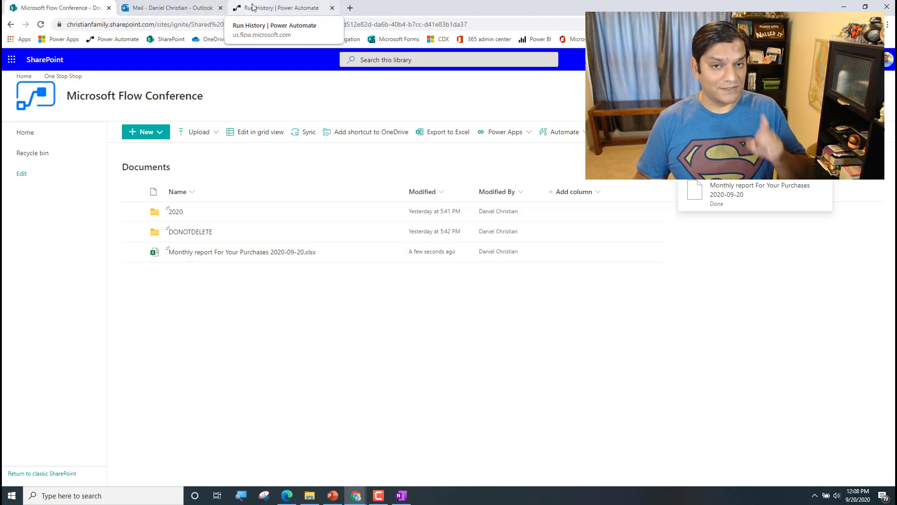
# Open the flow editor and check the 2020 folder's contents in the SharePoint library
pyautogui.click(268, 8)
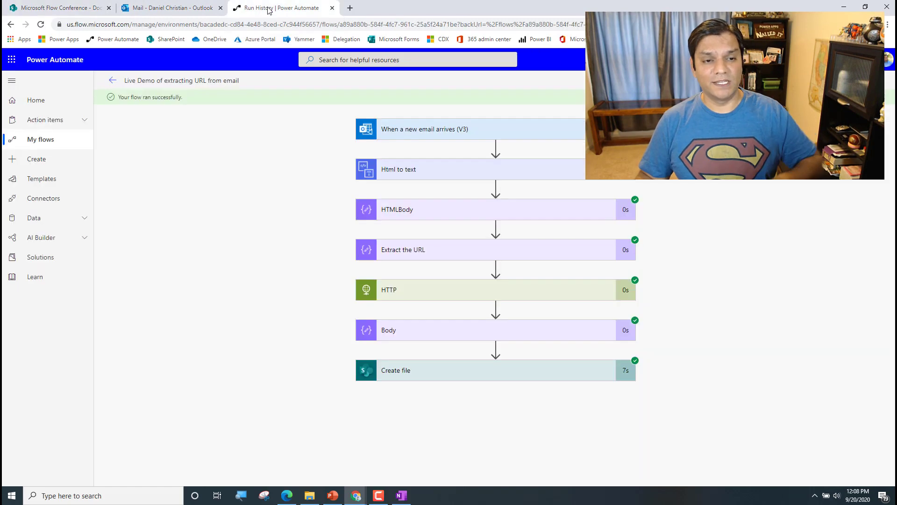
pyautogui.click(870, 80)
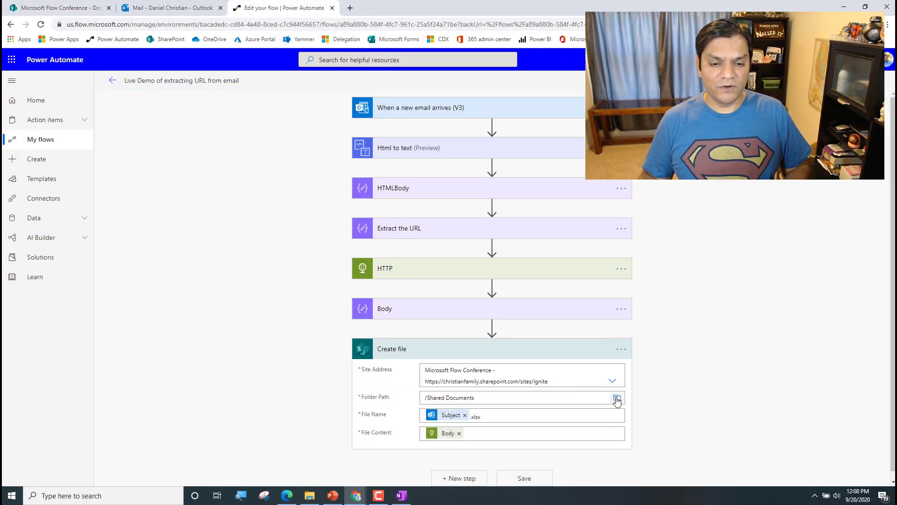
pyautogui.click(617, 398)
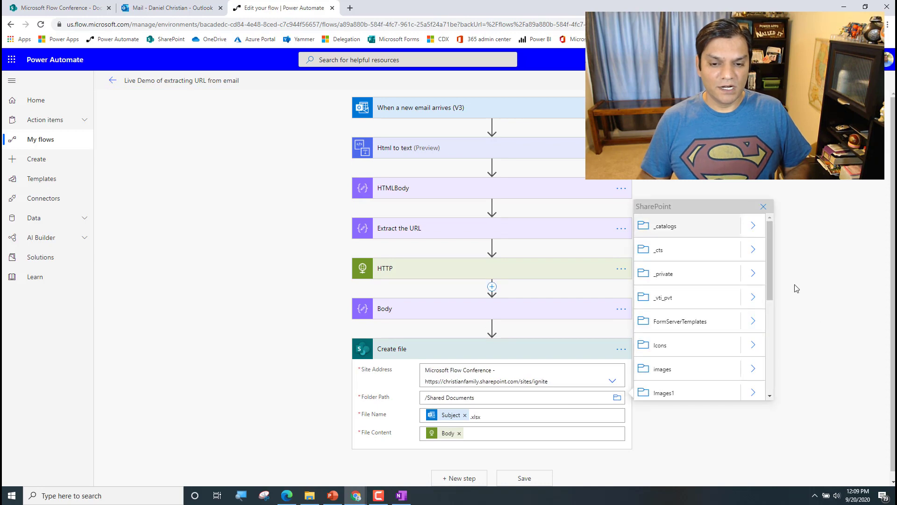
pyautogui.click(57, 7)
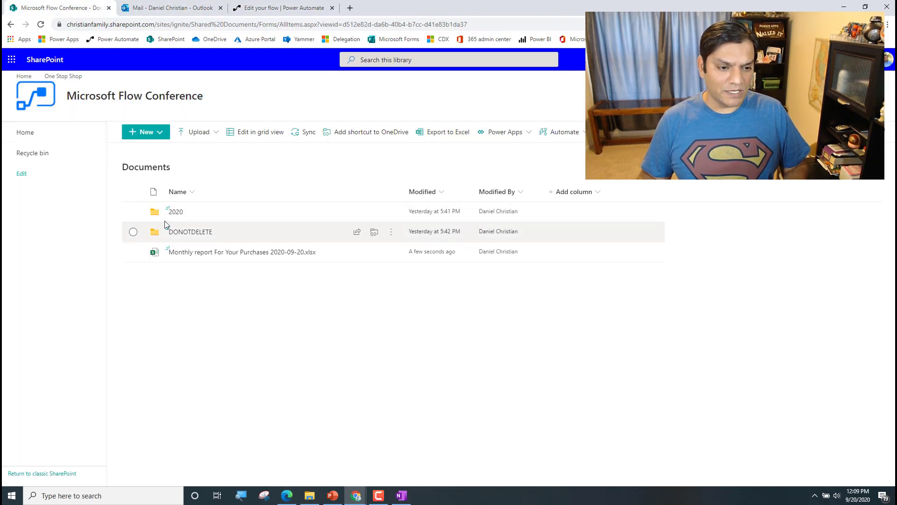
pyautogui.click(176, 212)
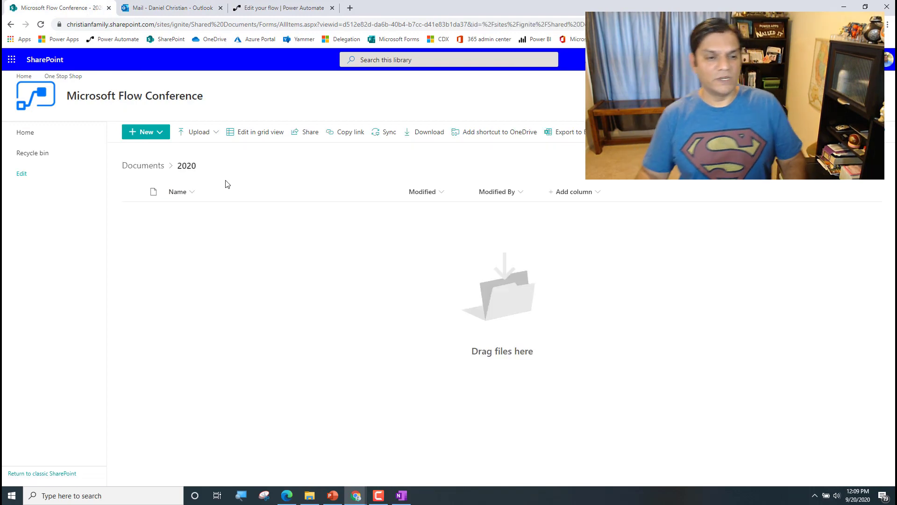
pyautogui.click(311, 7)
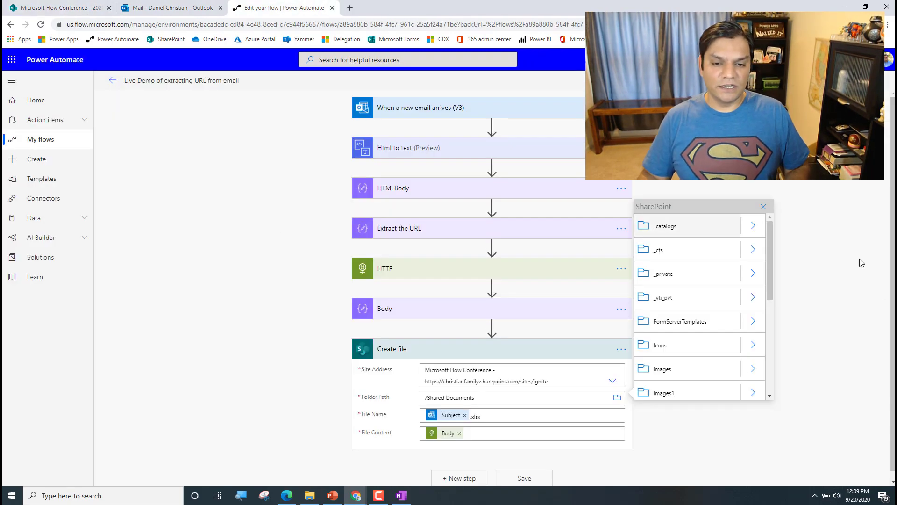
# Set the Create file folder path to /Shared Documents/2020 and save the flow
pyautogui.scroll(-2, 769, 288)
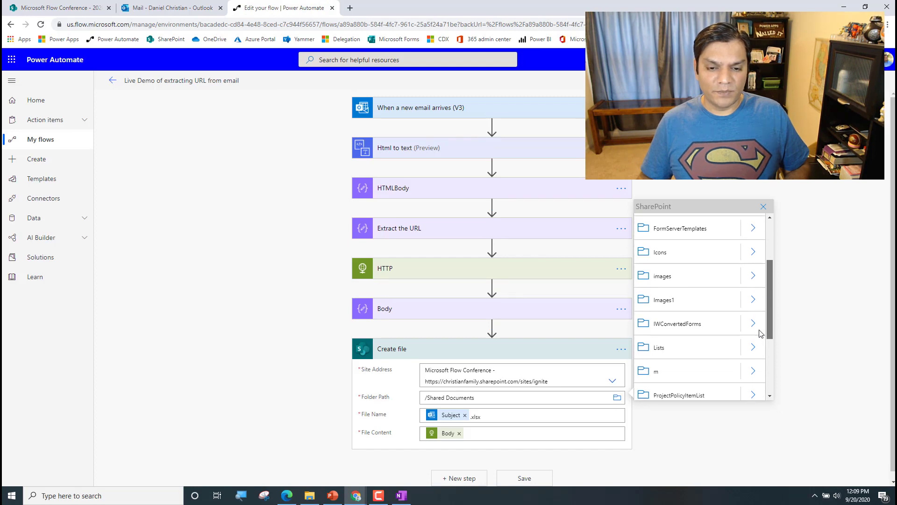
pyautogui.scroll(-2, 758, 339)
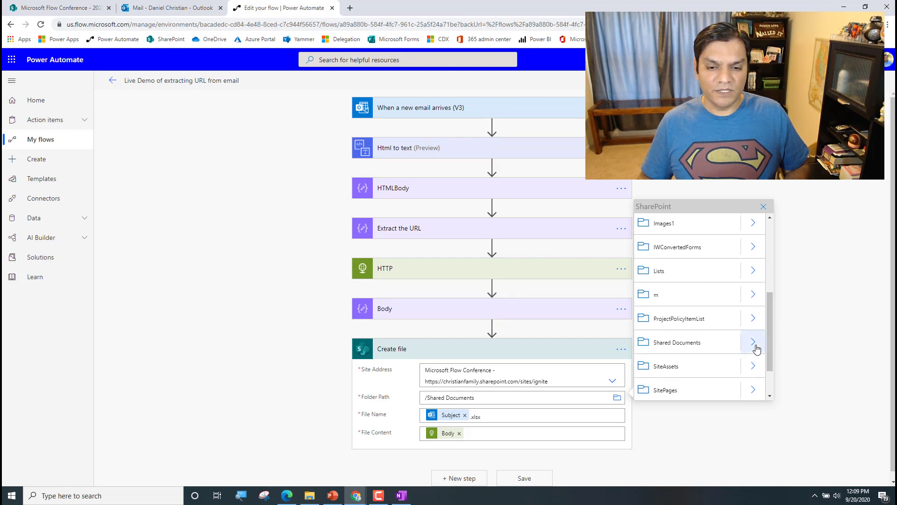
pyautogui.click(756, 346)
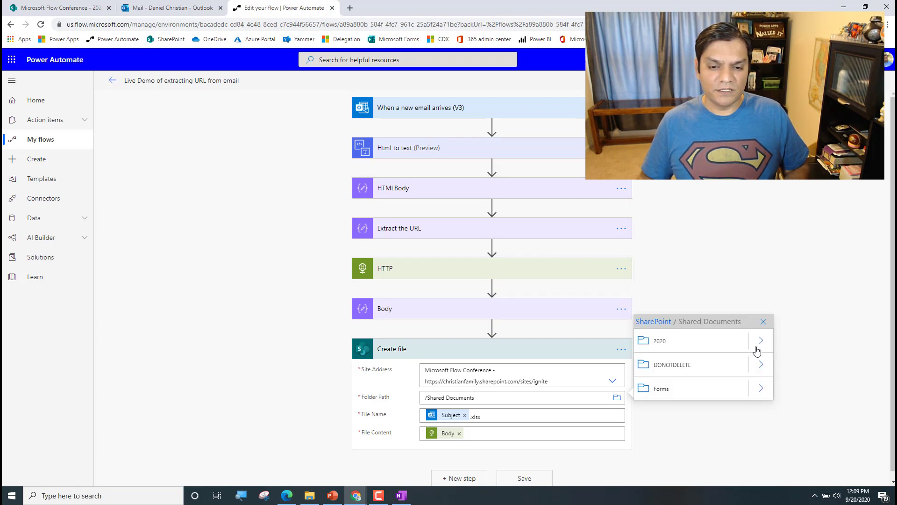
pyautogui.click(713, 346)
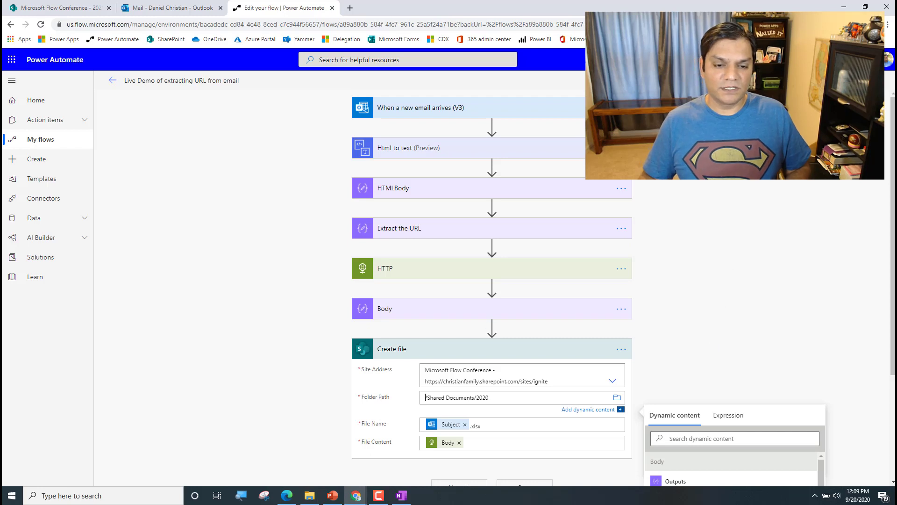
pyautogui.click(779, 80)
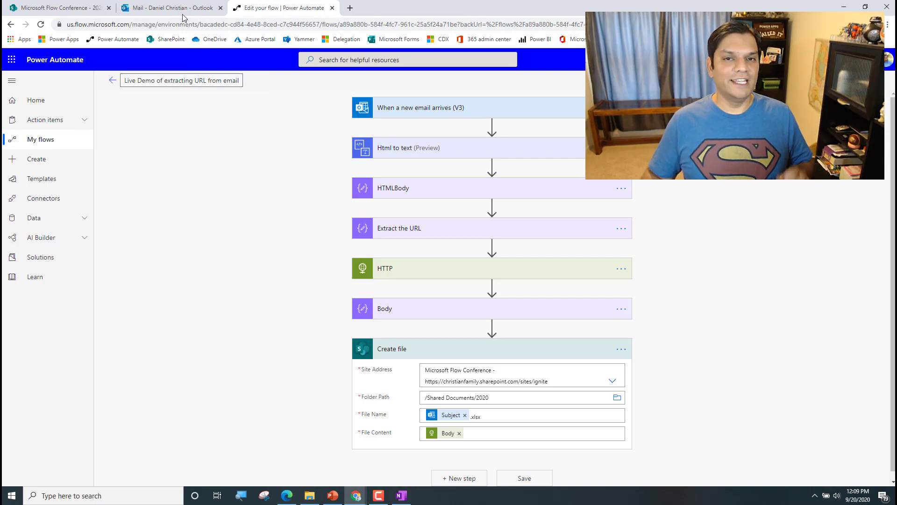
pyautogui.click(176, 4)
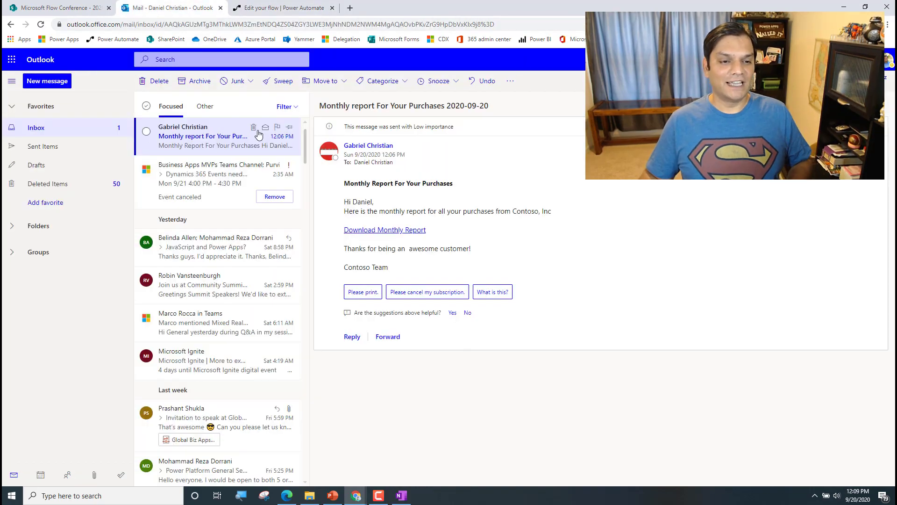
# Delete the earlier report email, open the new 12:09 PM one, and return to the flow's details
pyautogui.click(220, 174)
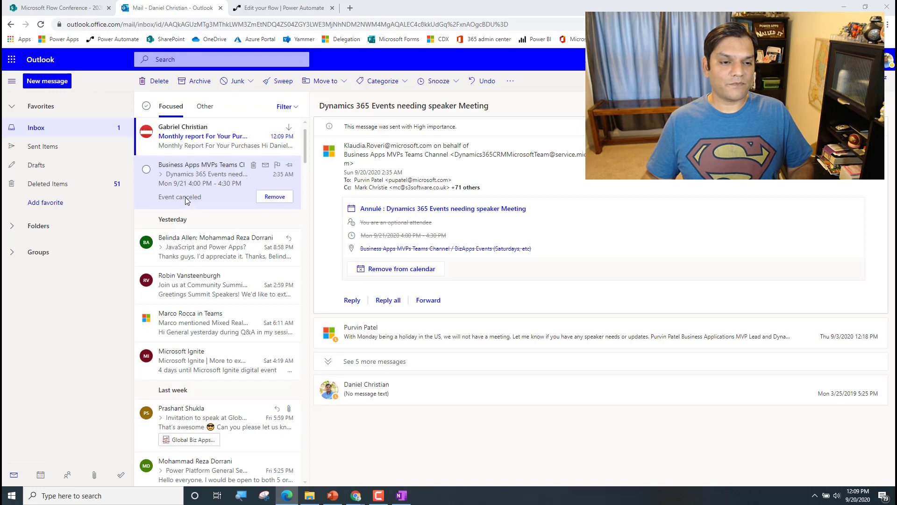
pyautogui.click(199, 140)
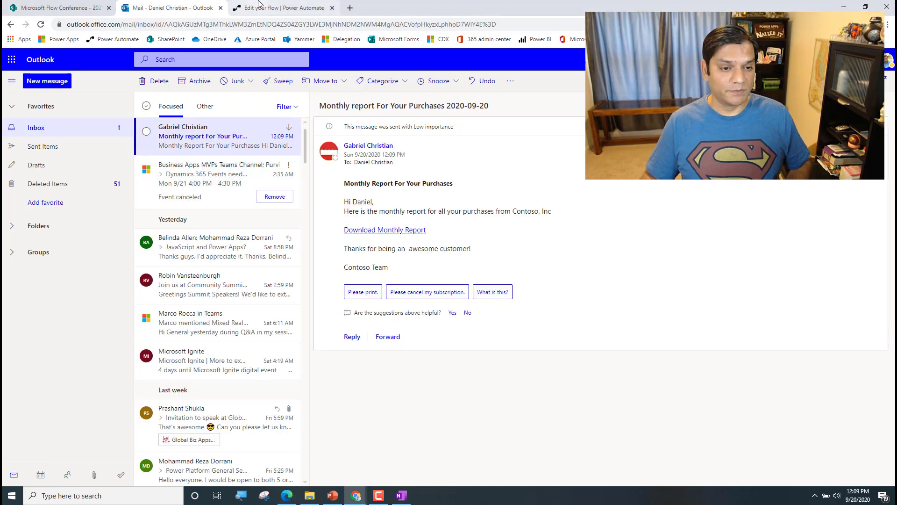
pyautogui.click(259, 7)
pyautogui.click(112, 81)
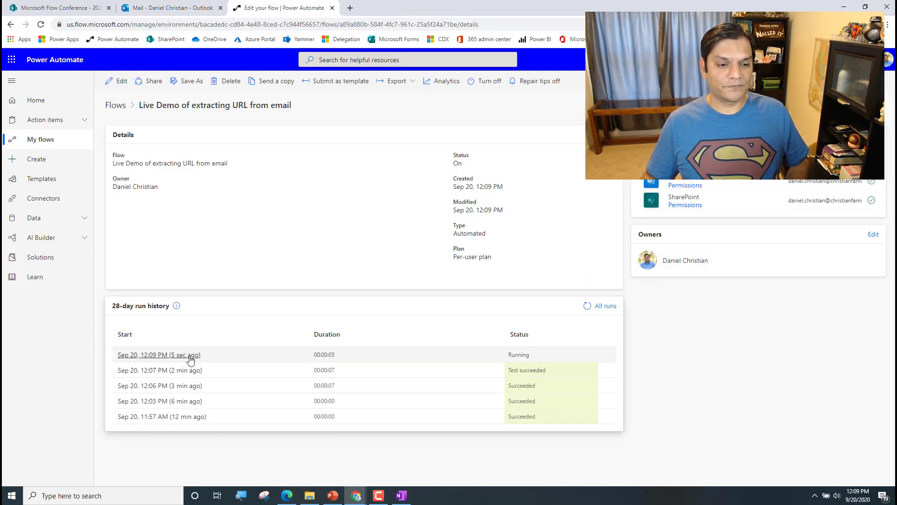
# Confirm the newest run saved Monthly report For Your Purchases 2020-09-20.xlsx to /Shared Documents/2020, then return to Documents
pyautogui.click(189, 356)
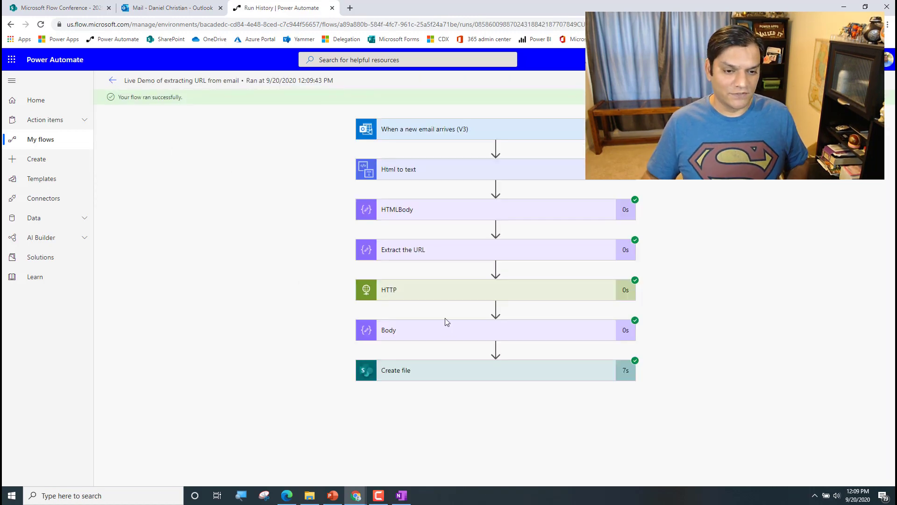
pyautogui.click(435, 371)
pyautogui.scroll(-2, 278, 381)
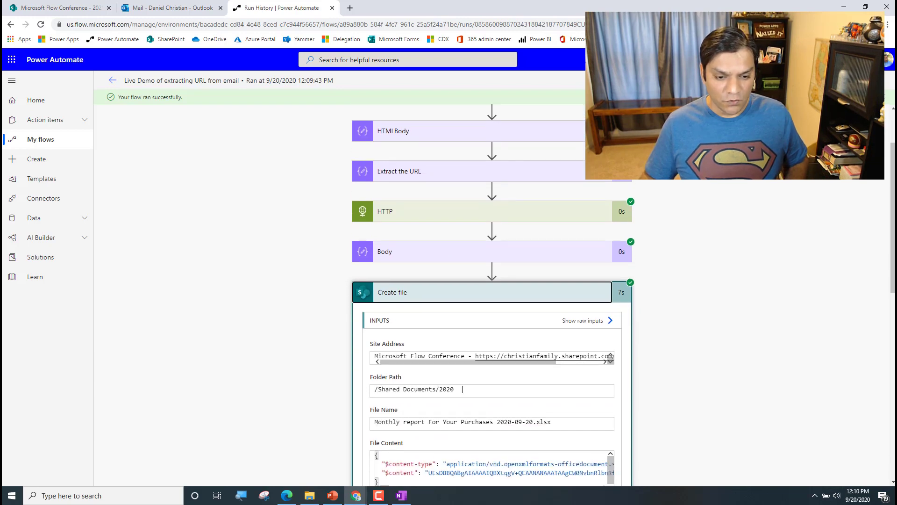
pyautogui.click(77, 6)
pyautogui.click(145, 166)
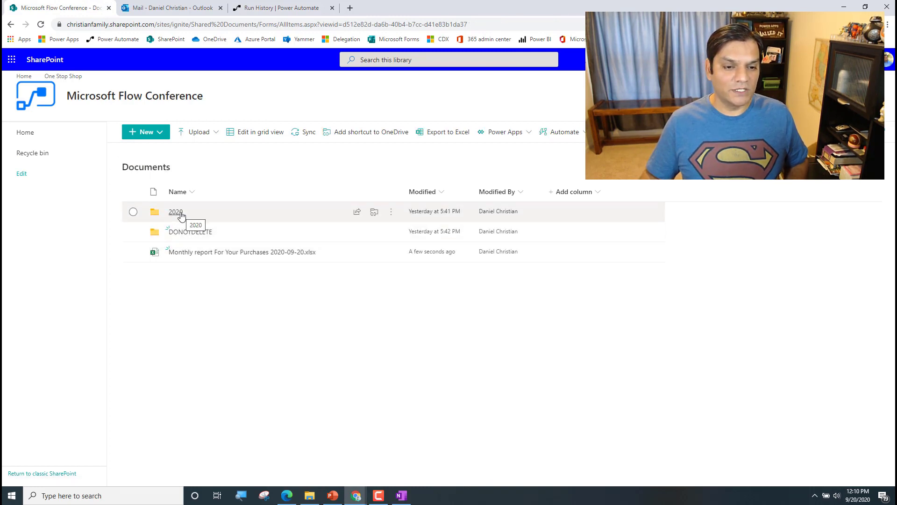
# Delete the stray Monthly report xlsx from the Documents library root
pyautogui.click(181, 214)
pyautogui.moveTo(282, 215)
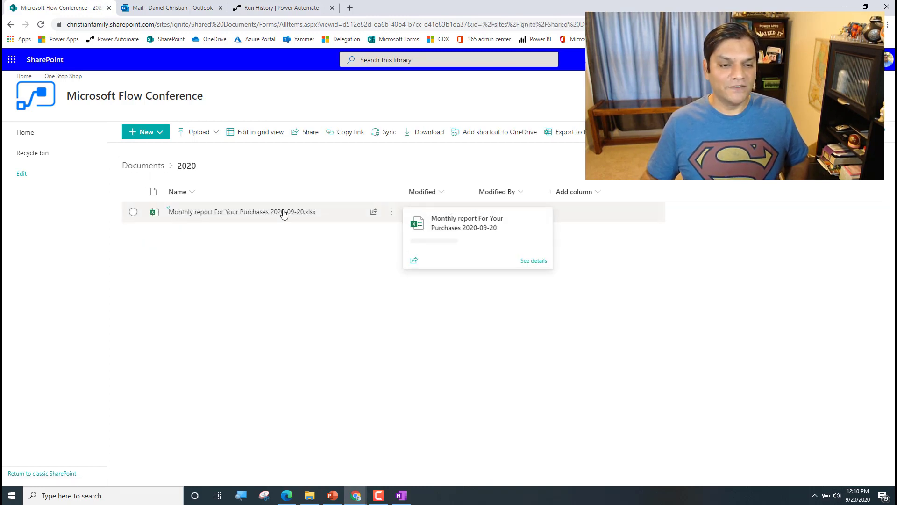
pyautogui.click(129, 166)
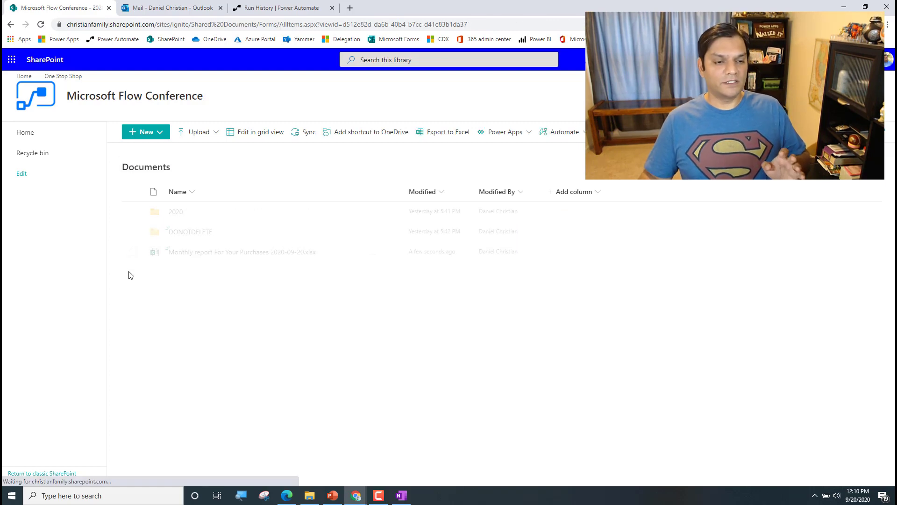
pyautogui.click(134, 253)
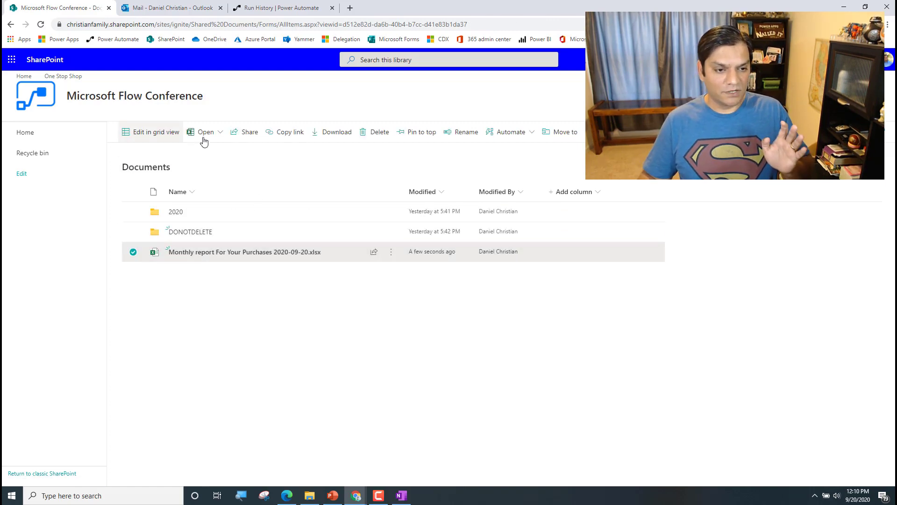
pyautogui.click(378, 132)
pyautogui.click(441, 292)
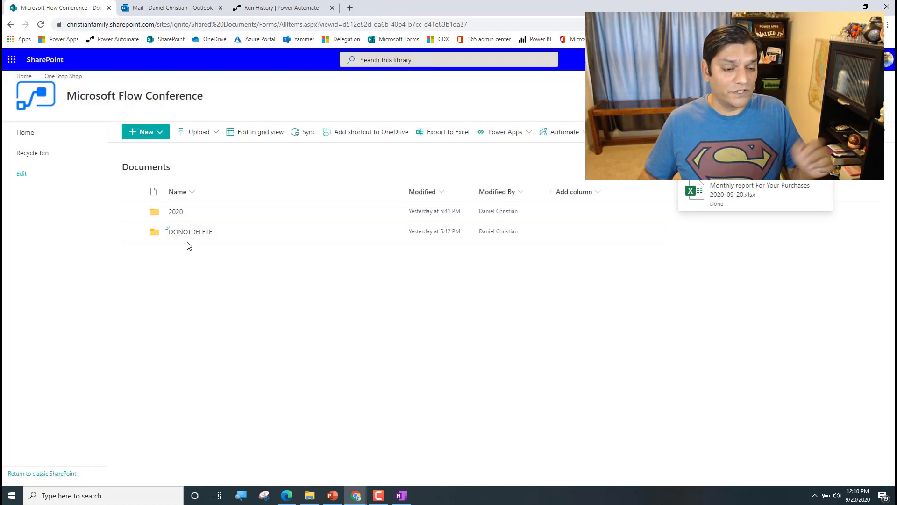
# Check the 2020 folder, then bring up the Outlook inbox
pyautogui.click(176, 212)
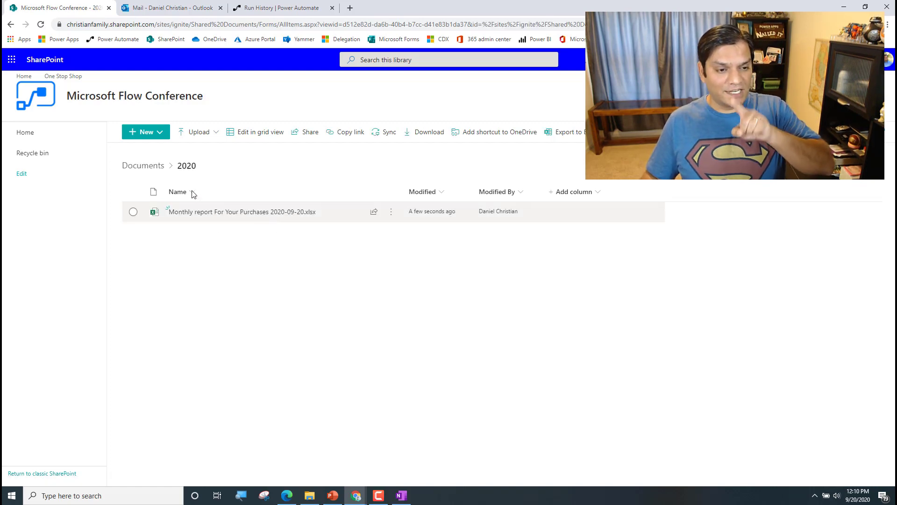
pyautogui.click(143, 166)
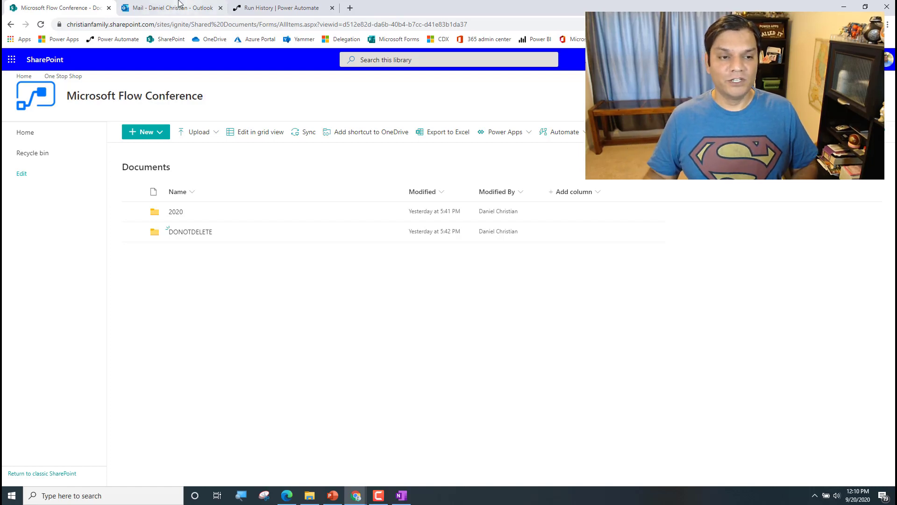
pyautogui.click(143, 8)
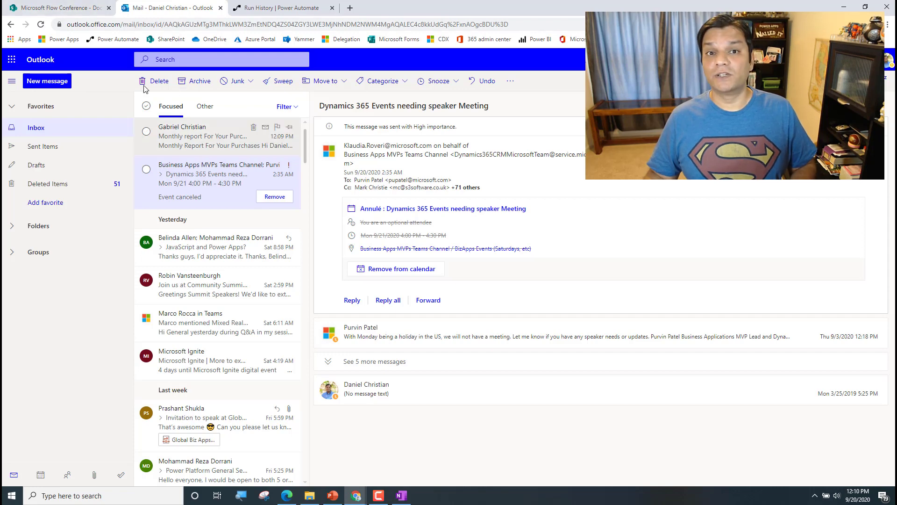
# Read the 12:10 PM Monthly report email in Outlook, then return to the flow's run history
pyautogui.click(85, 4)
pyautogui.hotkey('alt', 'Tab')
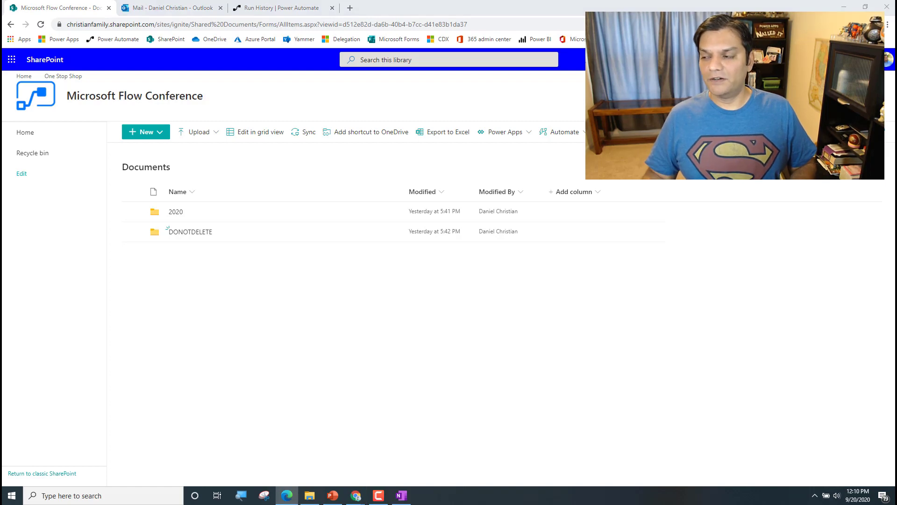
pyautogui.click(173, 8)
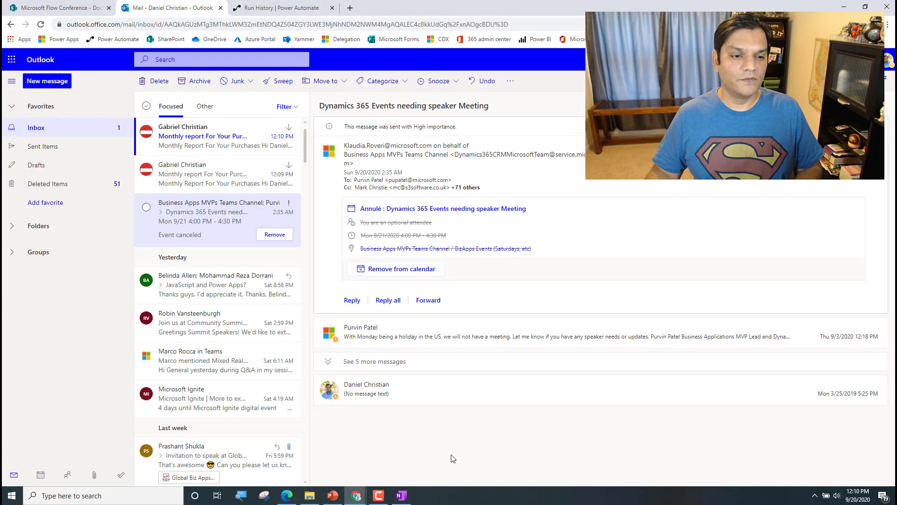
pyautogui.click(189, 140)
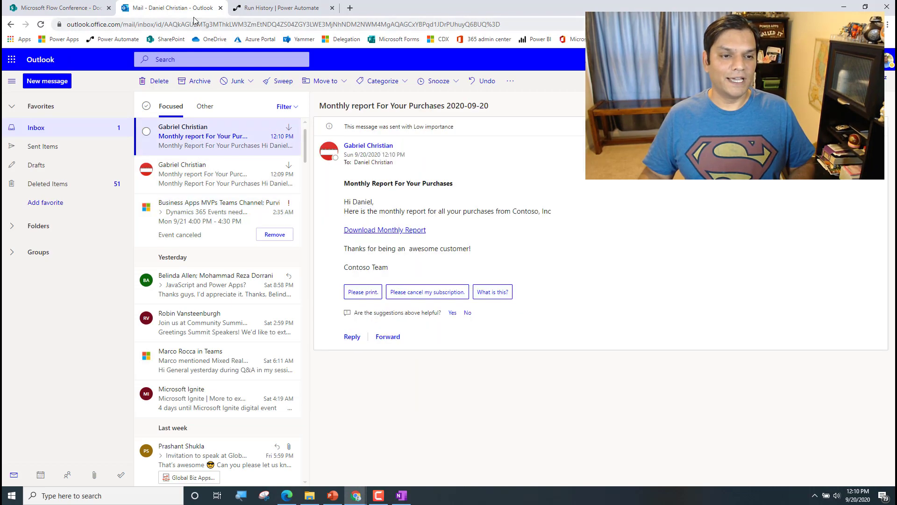
pyautogui.click(262, 8)
pyautogui.click(113, 81)
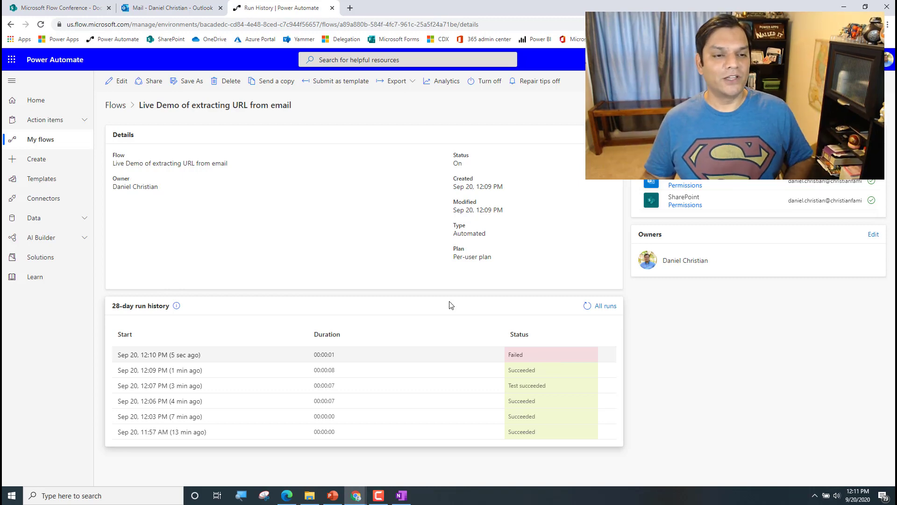
# Open the failed 12:10 run and read Create file's BadRequest error that the file already exists
pyautogui.click(160, 355)
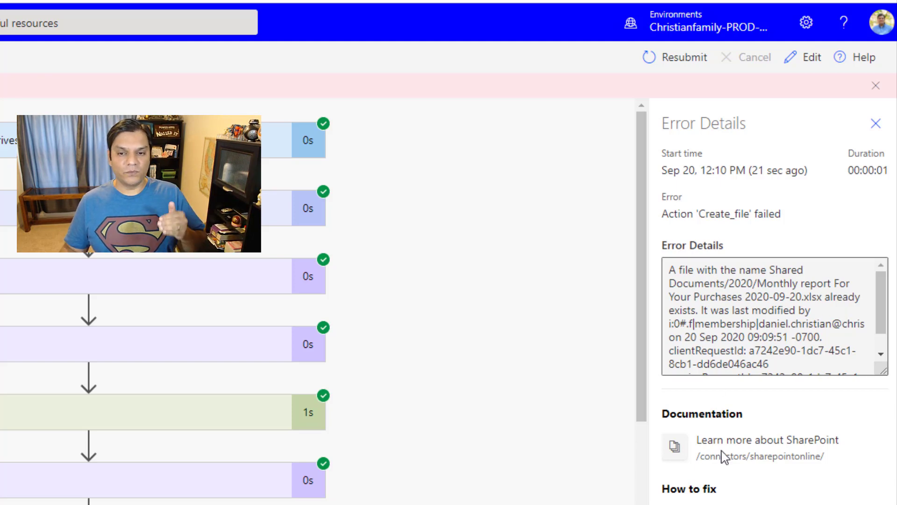
pyautogui.click(875, 124)
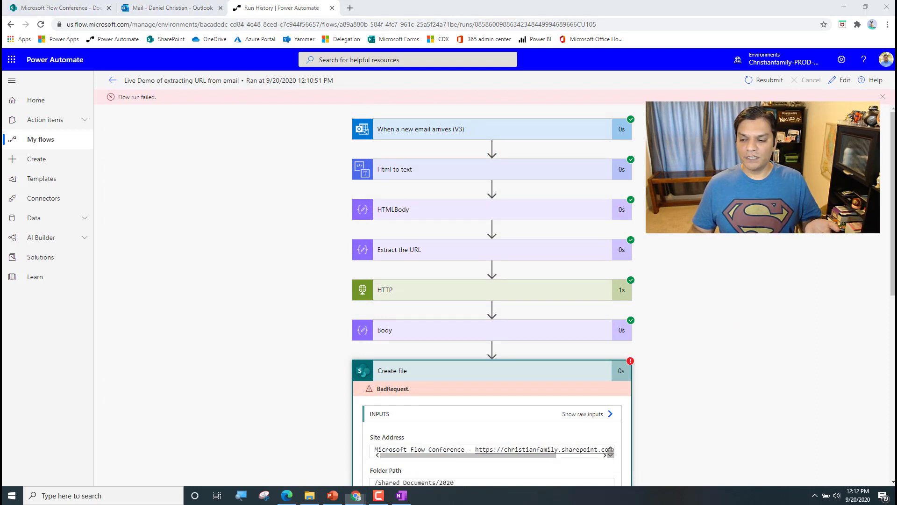
pyautogui.click(870, 327)
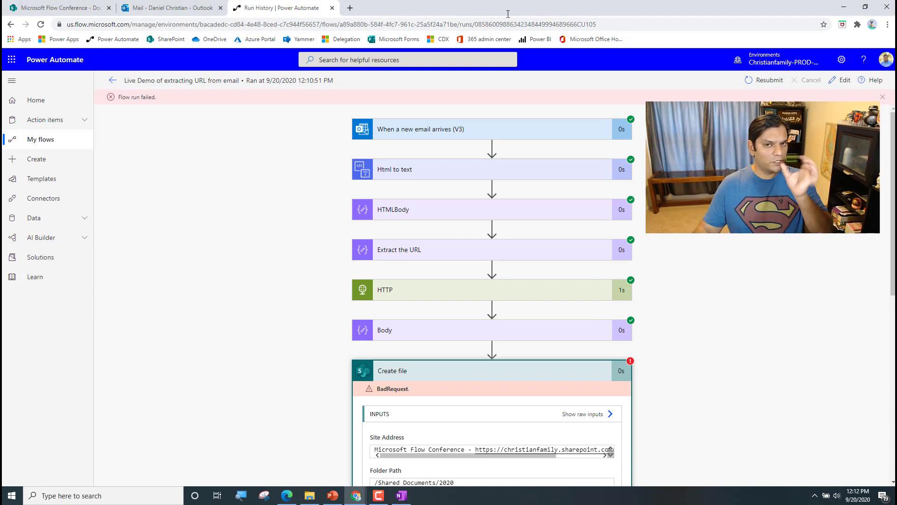
# Delete the Monthly report xlsx from the SharePoint 2020 folder and go back to Documents
pyautogui.click(70, 8)
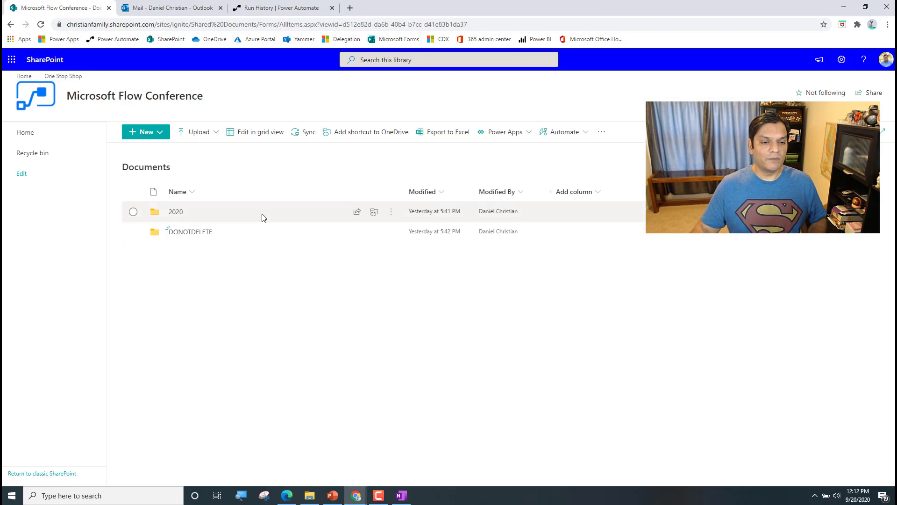
pyautogui.click(182, 216)
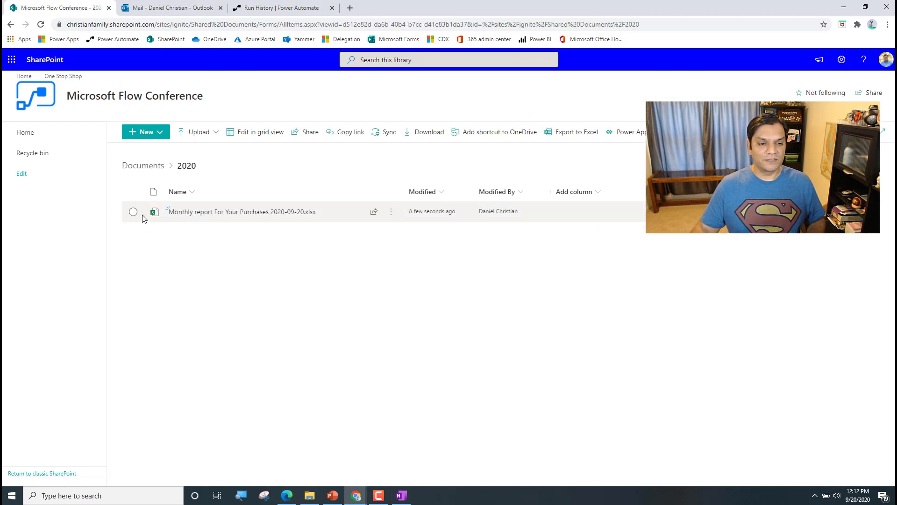
pyautogui.click(133, 211)
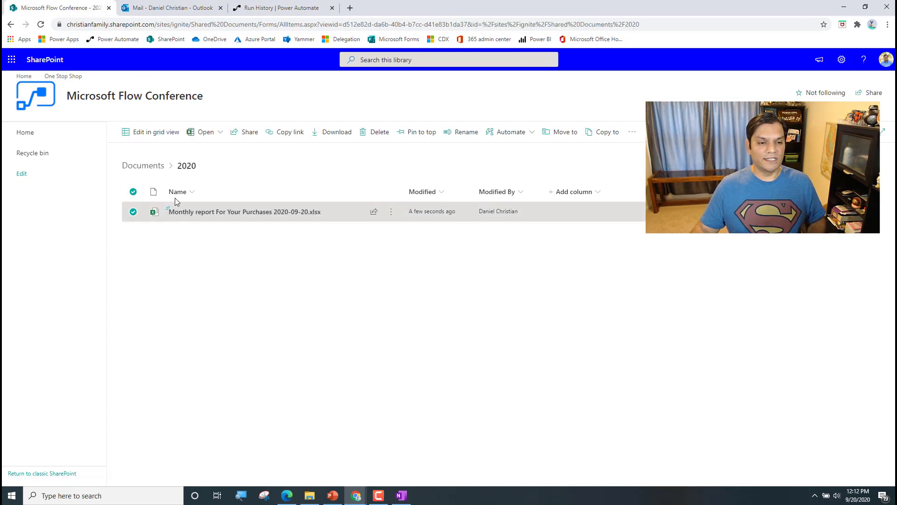
pyautogui.click(374, 132)
pyautogui.click(453, 288)
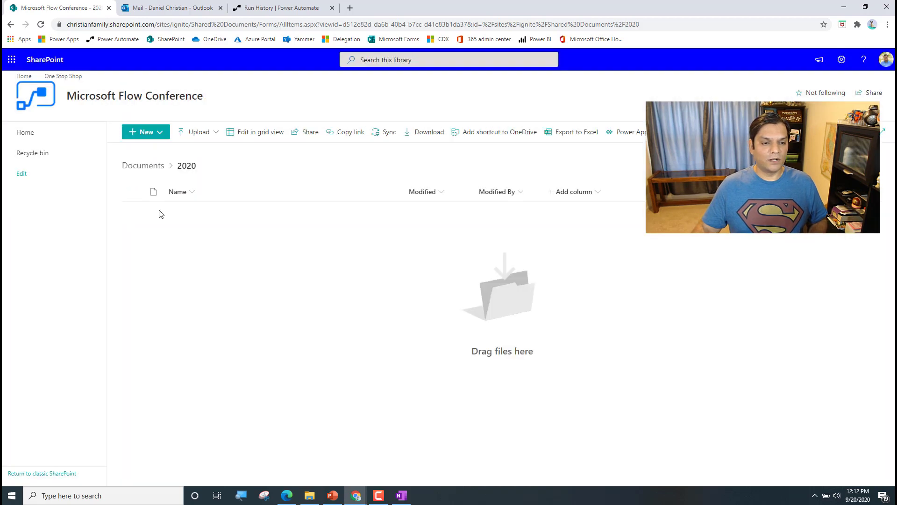
pyautogui.click(143, 166)
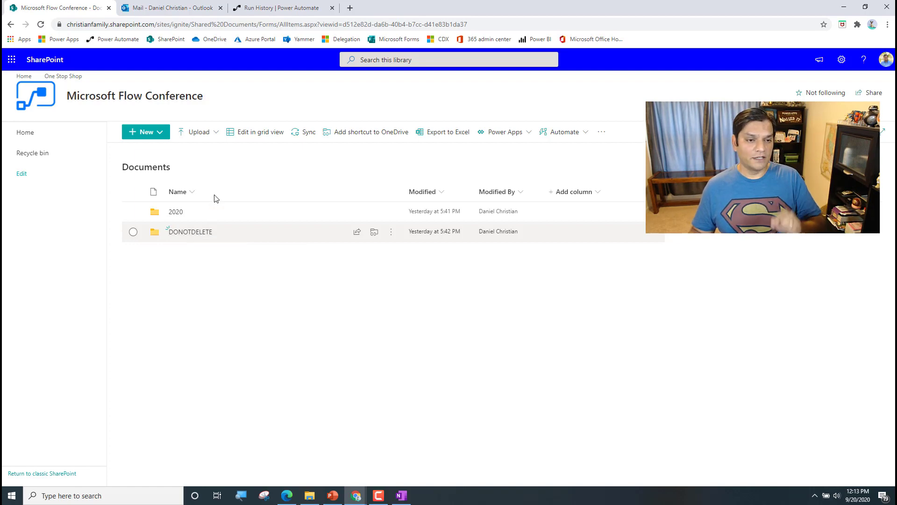
# Open the flow for editing and expand the Create file step
pyautogui.click(255, 8)
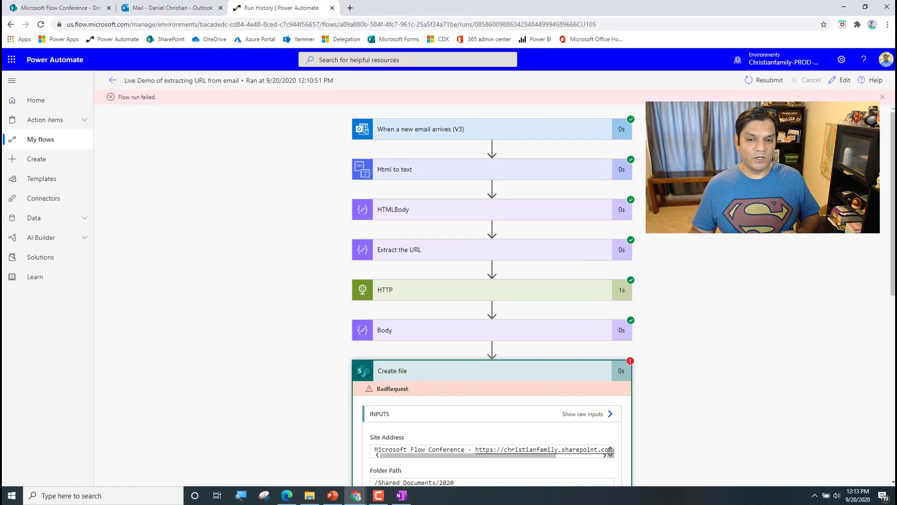
pyautogui.scroll(-5, 737, 280)
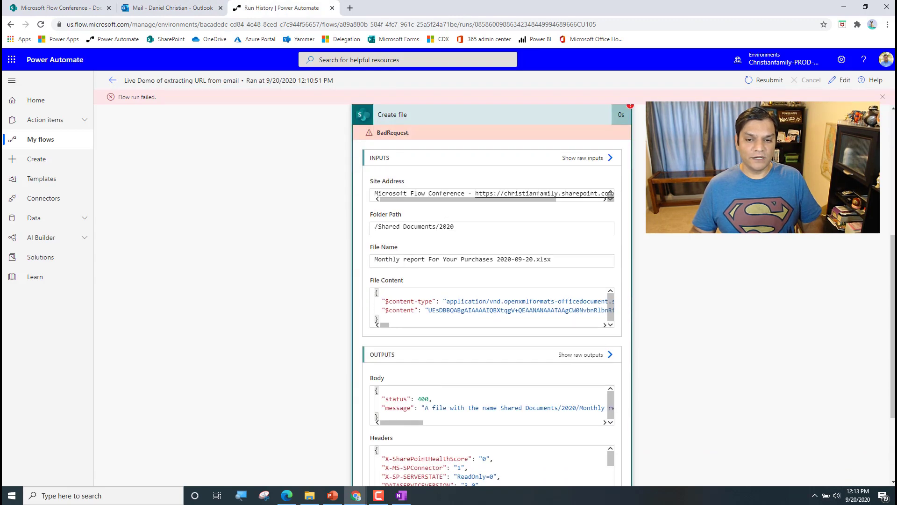
pyautogui.click(841, 81)
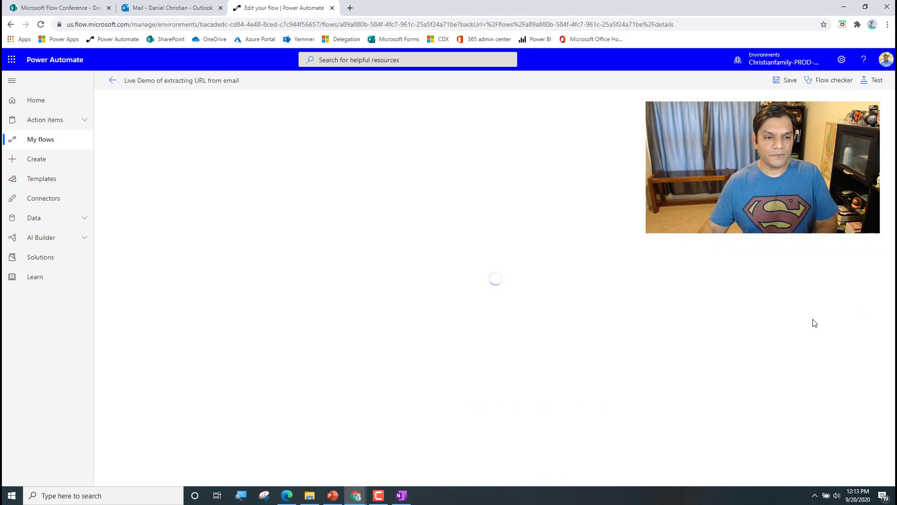
pyautogui.click(546, 356)
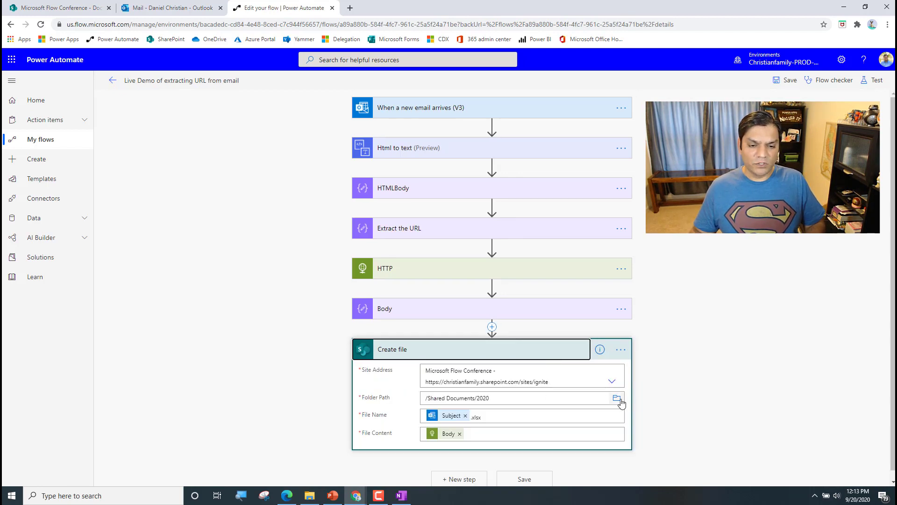
# Set Create file's folder path to /Shared Documents/DONOTDELETE and save the flow
pyautogui.click(617, 398)
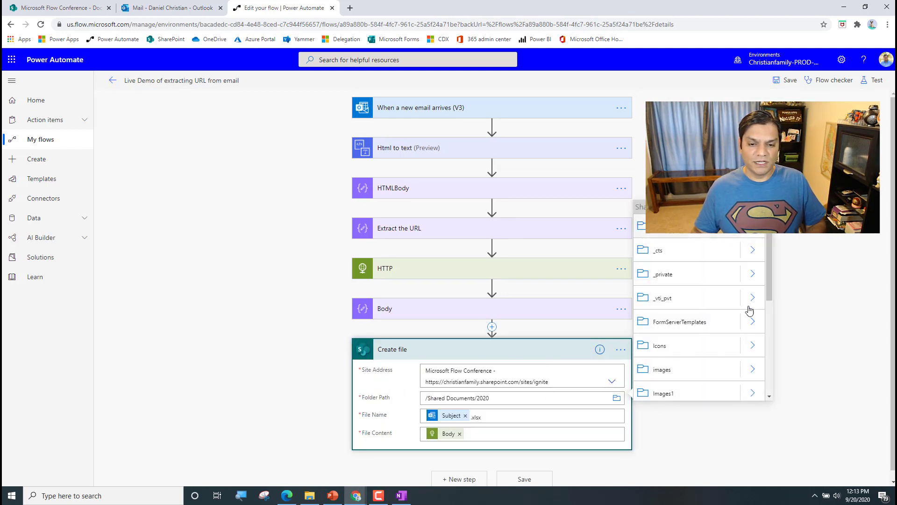
pyautogui.scroll(-2, 753, 318)
pyautogui.scroll(-1, 748, 341)
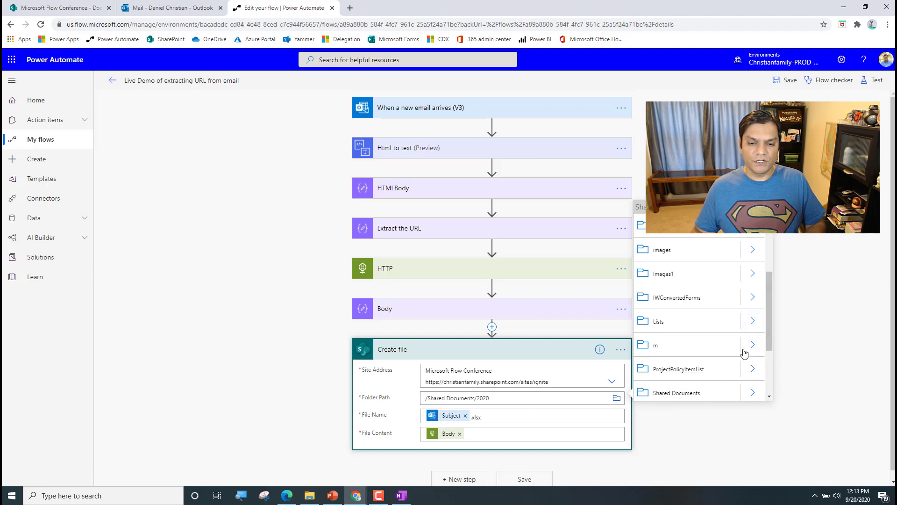
pyautogui.click(701, 393)
pyautogui.scroll(-1, 737, 364)
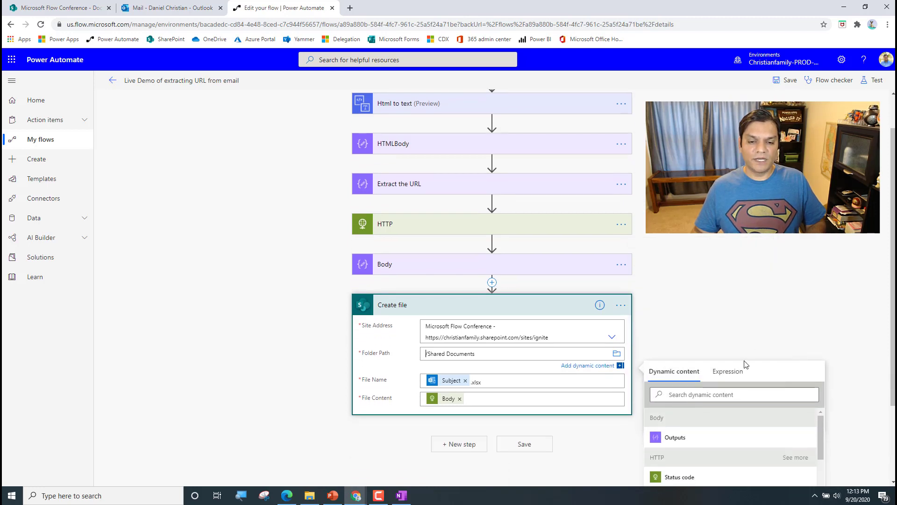
pyautogui.click(617, 354)
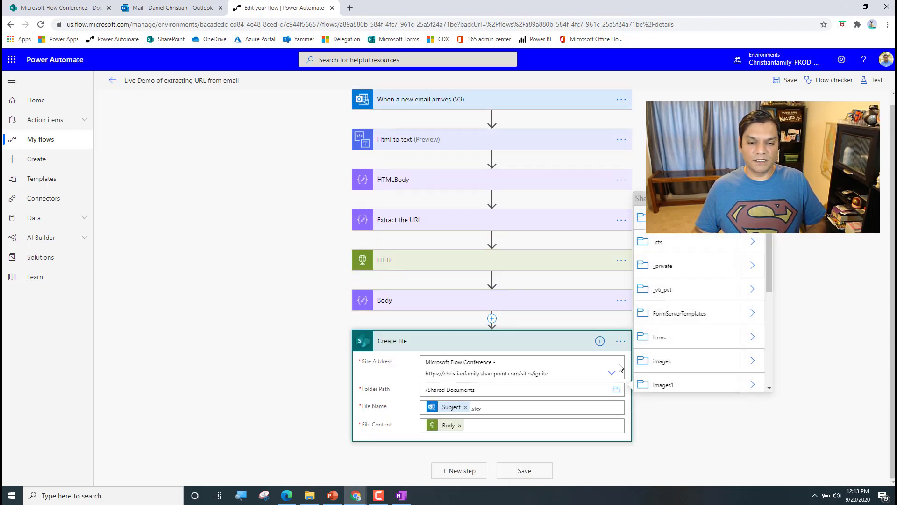
pyautogui.scroll(-3, 770, 312)
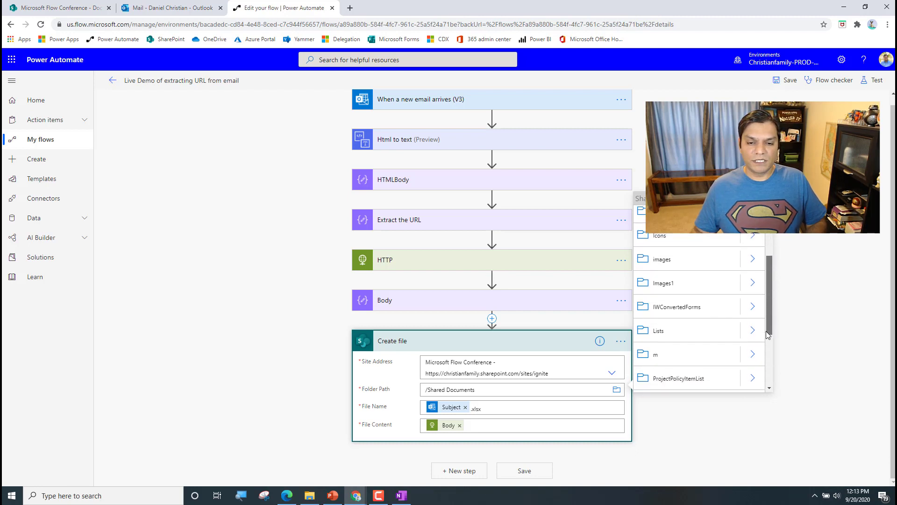
pyautogui.click(753, 340)
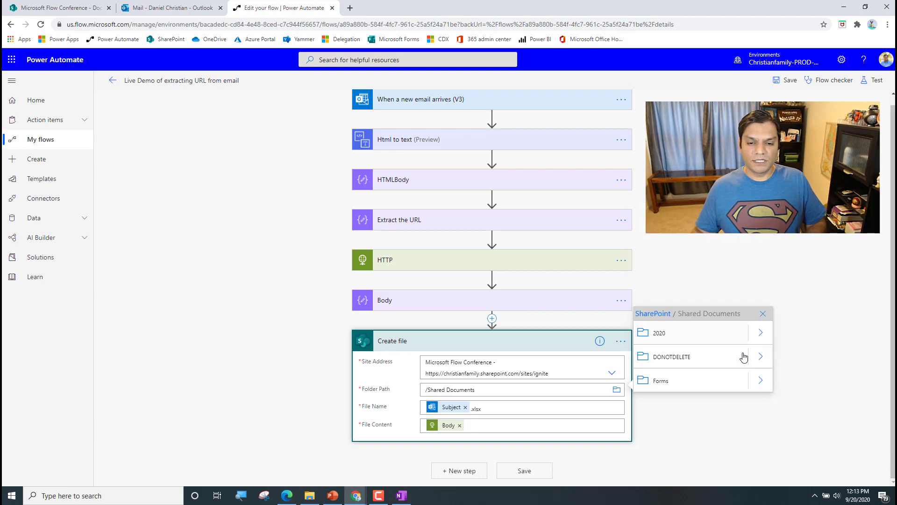
pyautogui.click(685, 359)
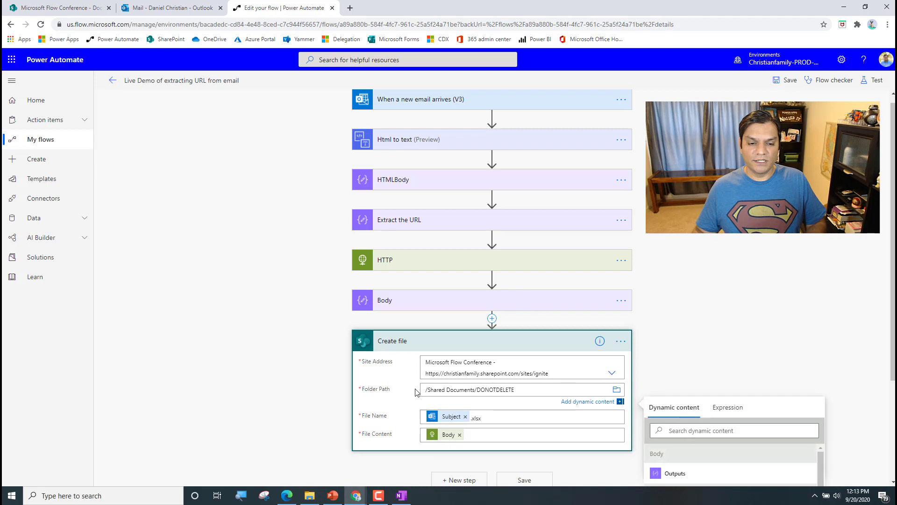
pyautogui.click(792, 82)
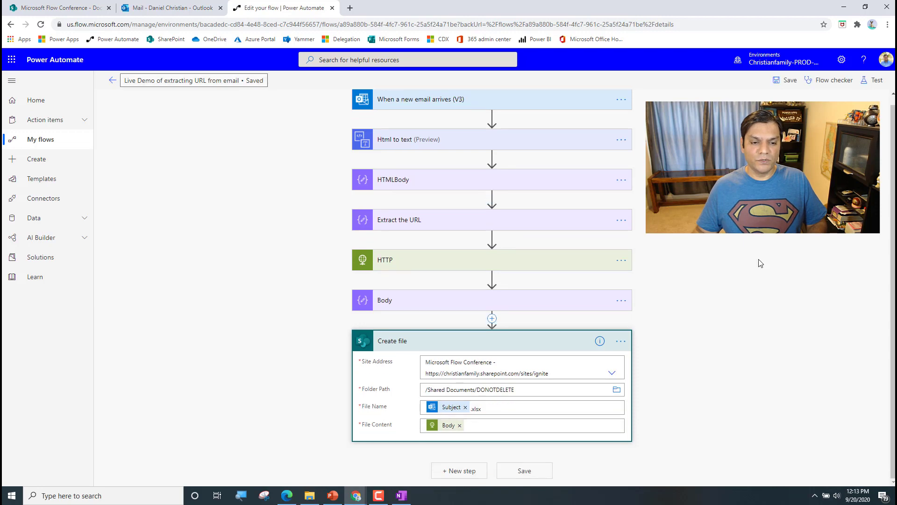
# Add a SharePoint Move file action after Create file, found by searching 'move'
pyautogui.click(459, 471)
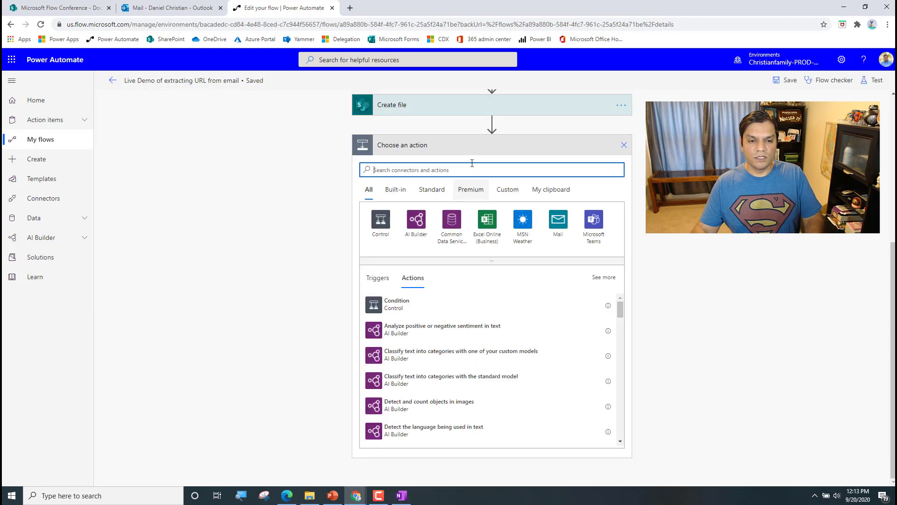
pyautogui.write('sharepoint')
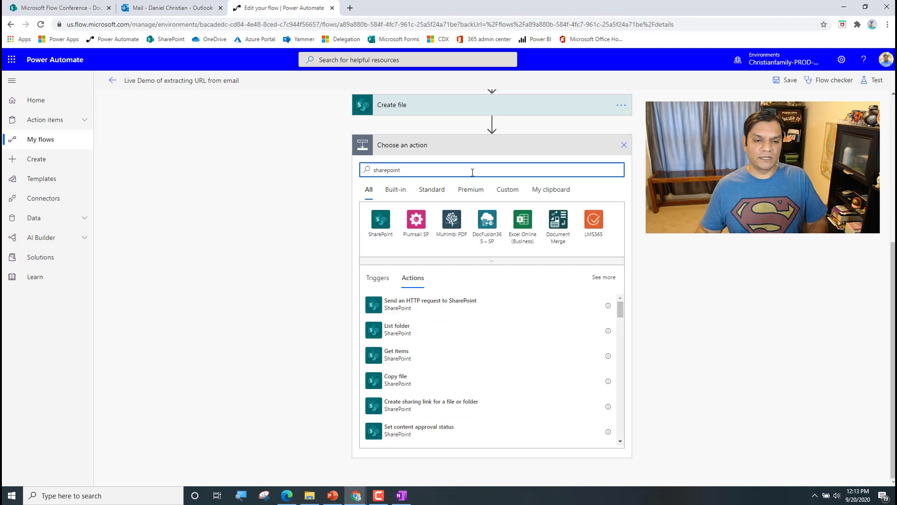
pyautogui.click(377, 221)
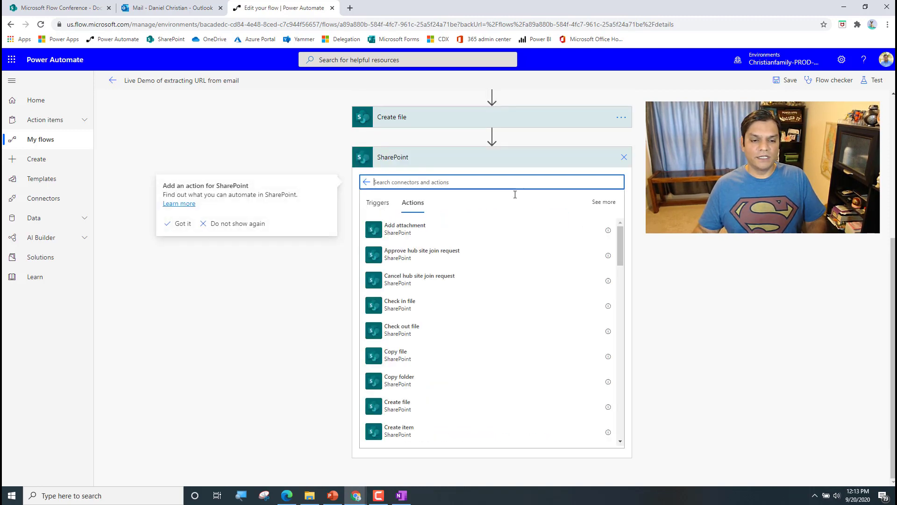
pyautogui.click(604, 204)
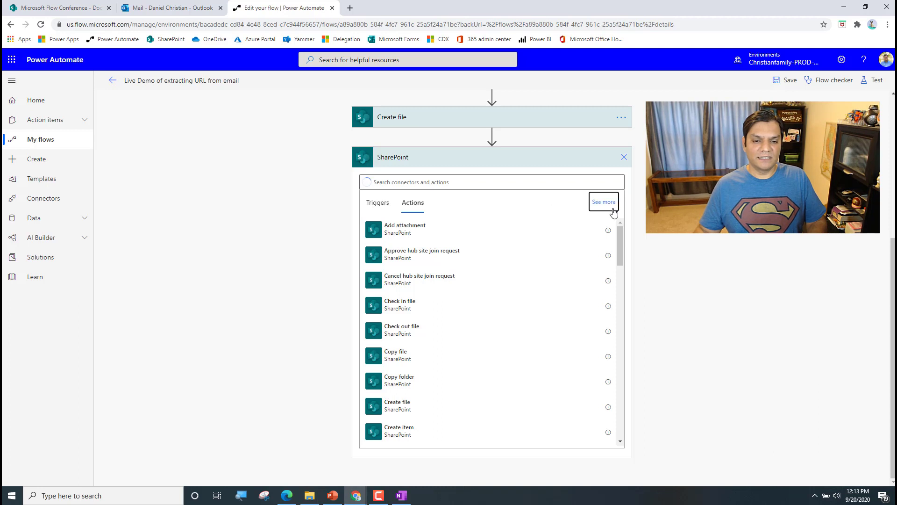
pyautogui.click(458, 183)
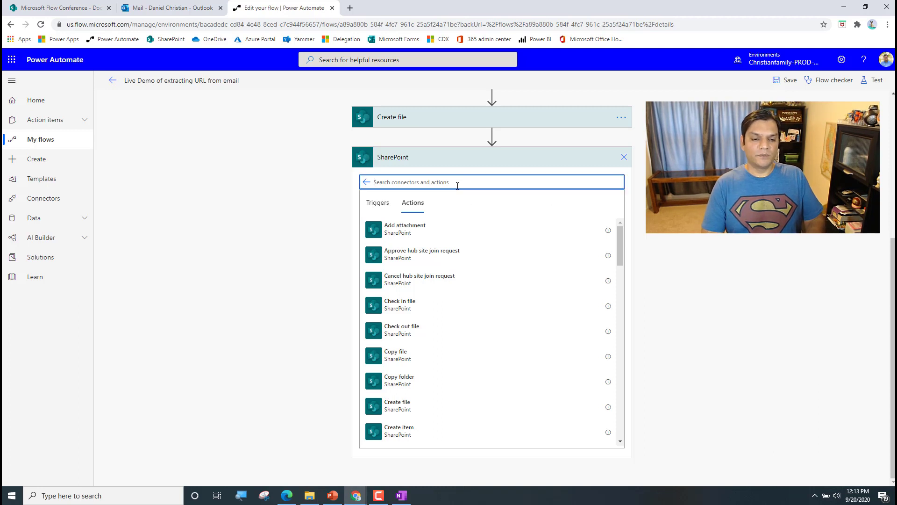
pyautogui.write('move')
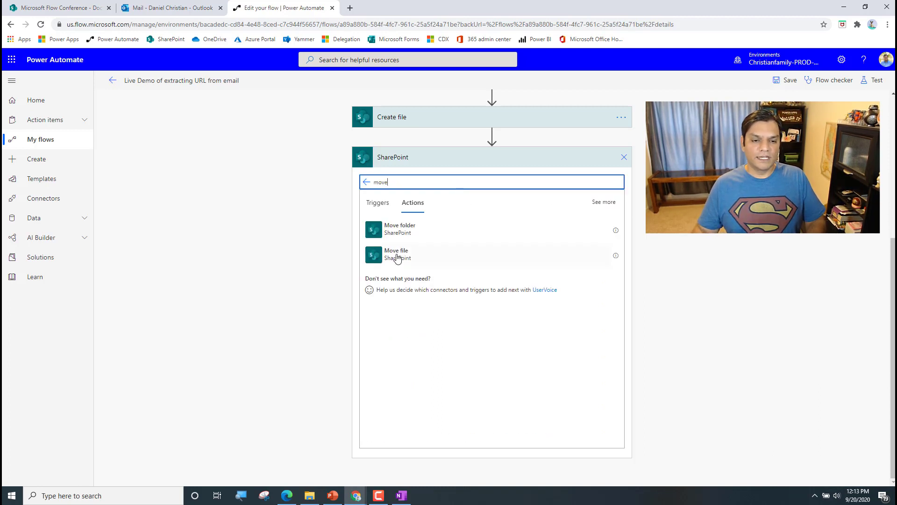
pyautogui.click(396, 259)
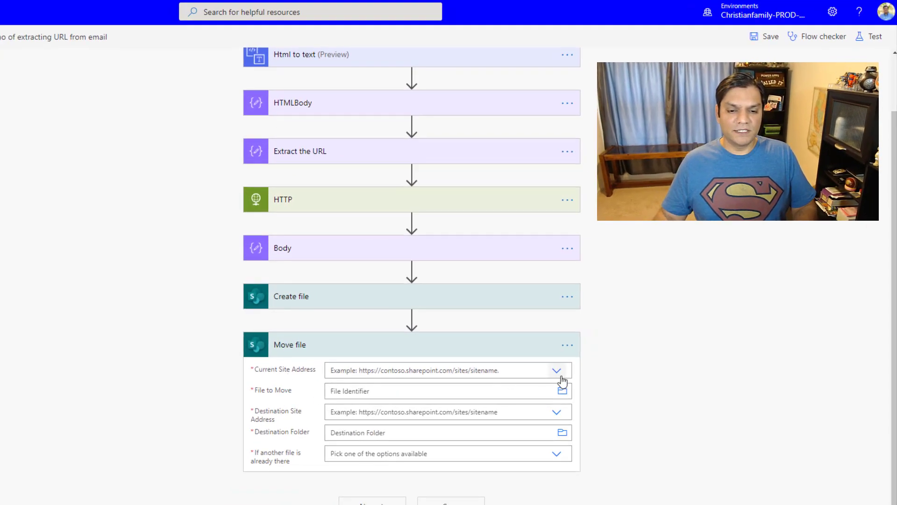
# Paste the ignite site URL as Move file's custom Current Site Address
pyautogui.click(291, 0)
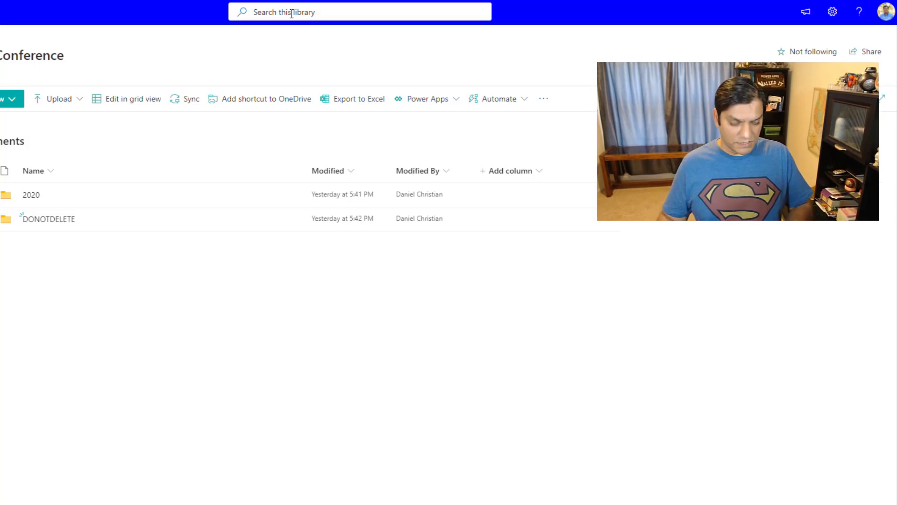
pyautogui.click(280, 1)
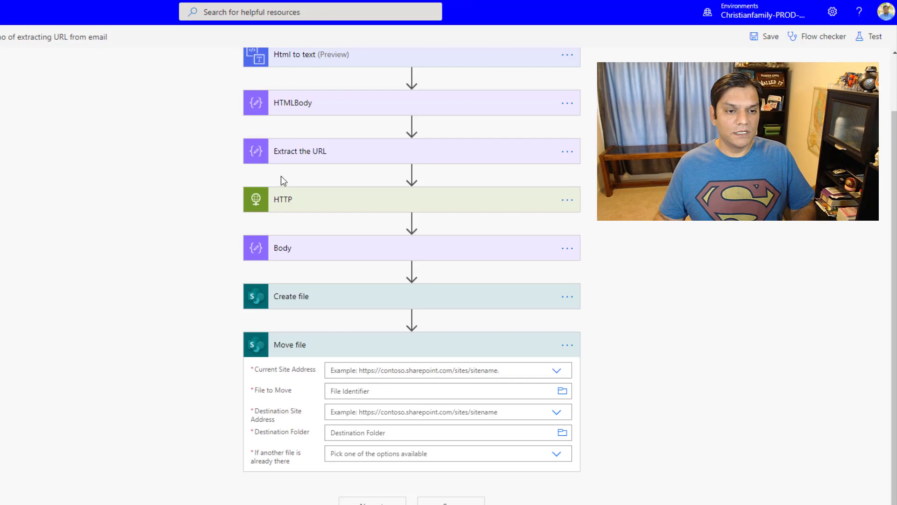
pyautogui.click(556, 371)
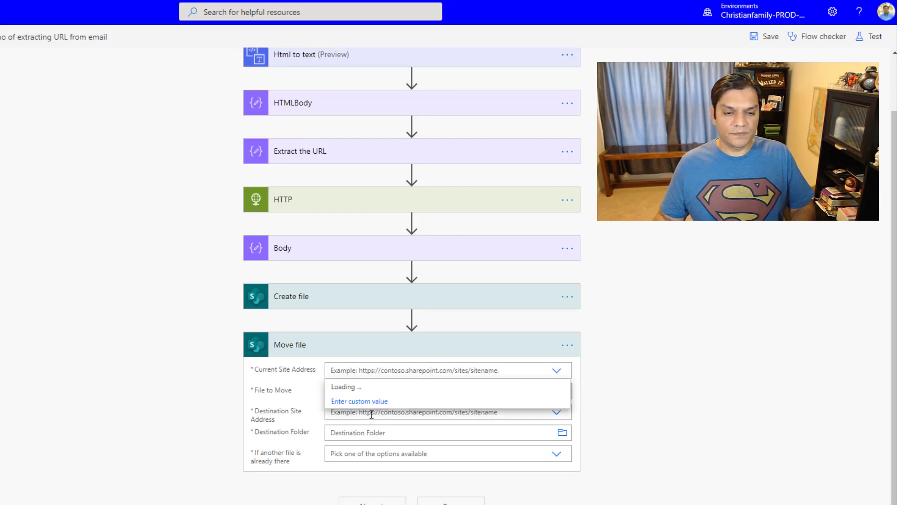
pyautogui.click(346, 401)
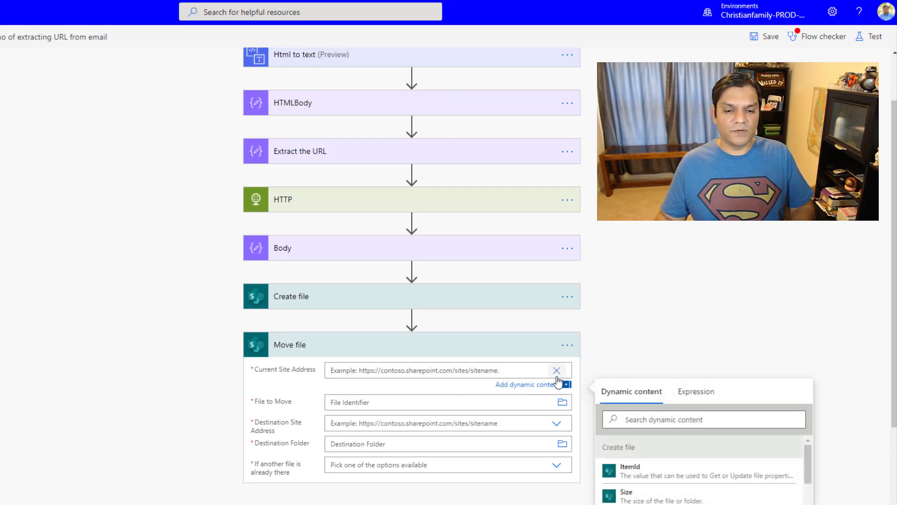
pyautogui.click(556, 370)
pyautogui.scroll(-1, 690, 436)
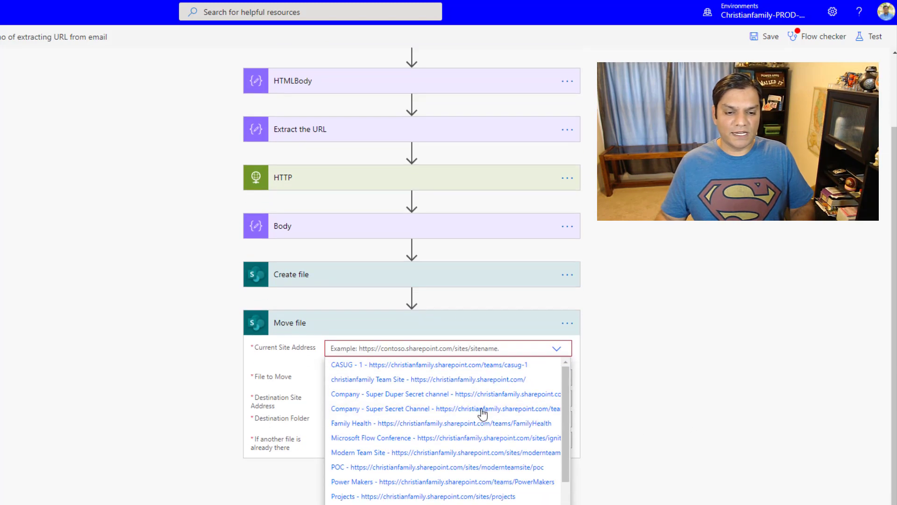
pyautogui.scroll(-1, 497, 429)
pyautogui.scroll(-1, 497, 429)
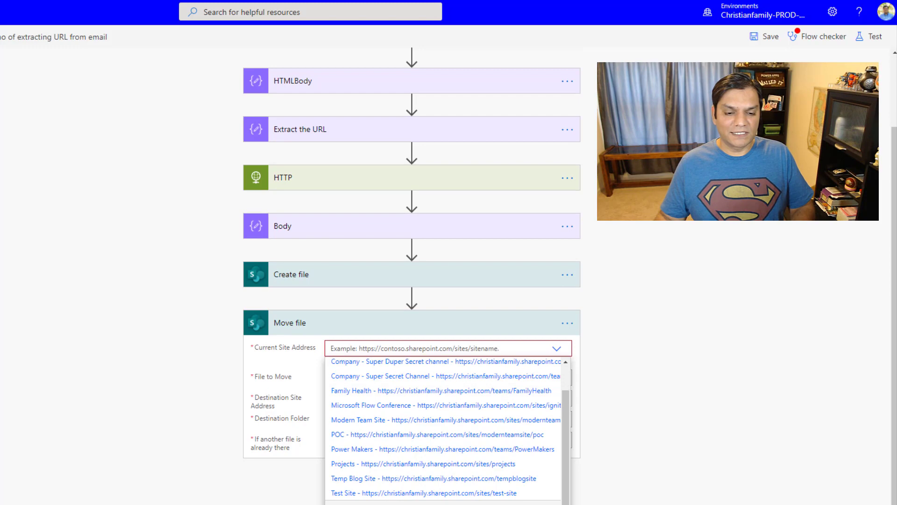
pyautogui.click(450, 348)
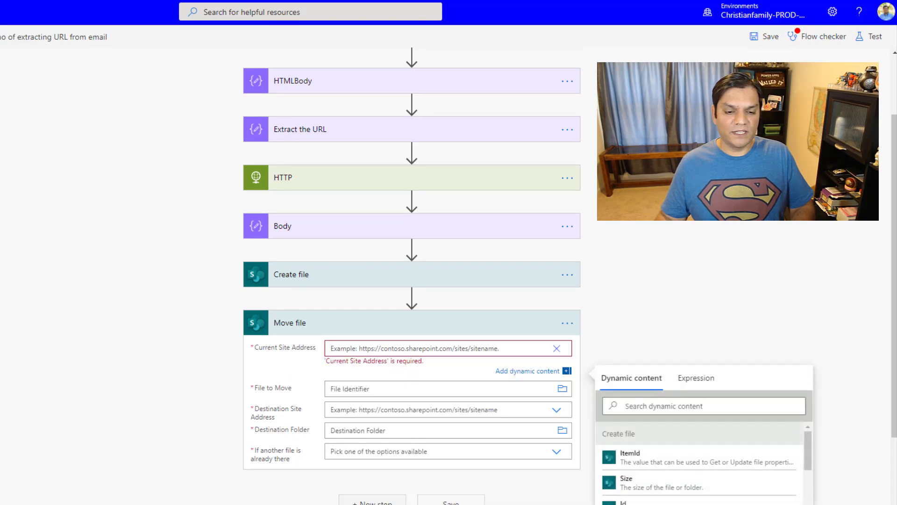
pyautogui.write('https://christianfamily.sharepoint.com/sites/ignite')
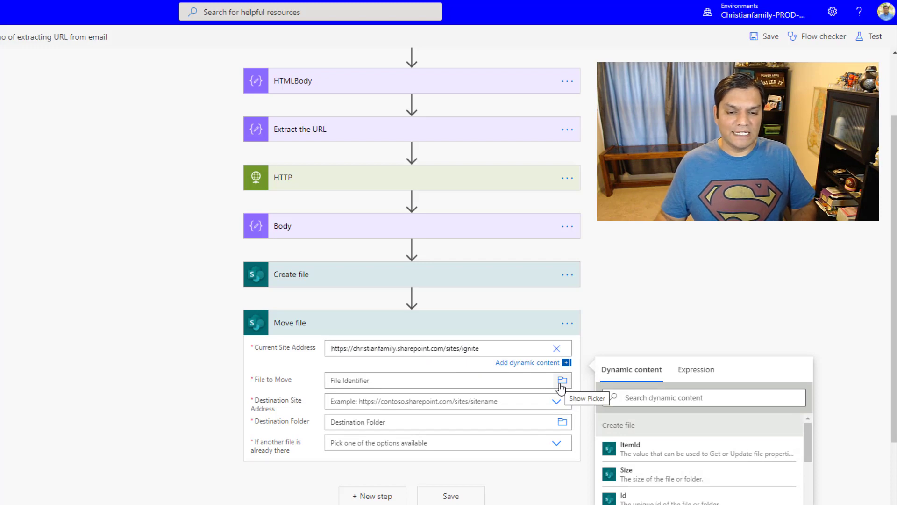
# Set File to Move to the Create file step's Path output
pyautogui.click(562, 380)
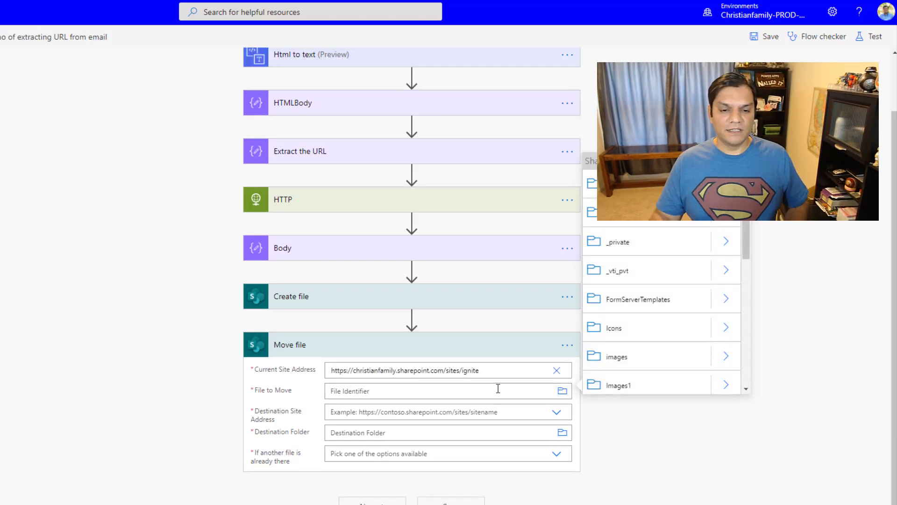
pyautogui.click(498, 389)
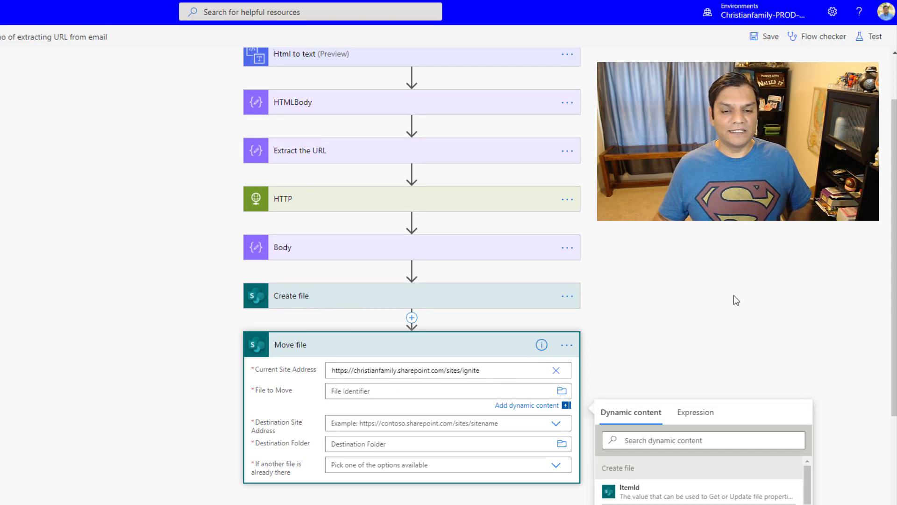
pyautogui.scroll(-1, 733, 295)
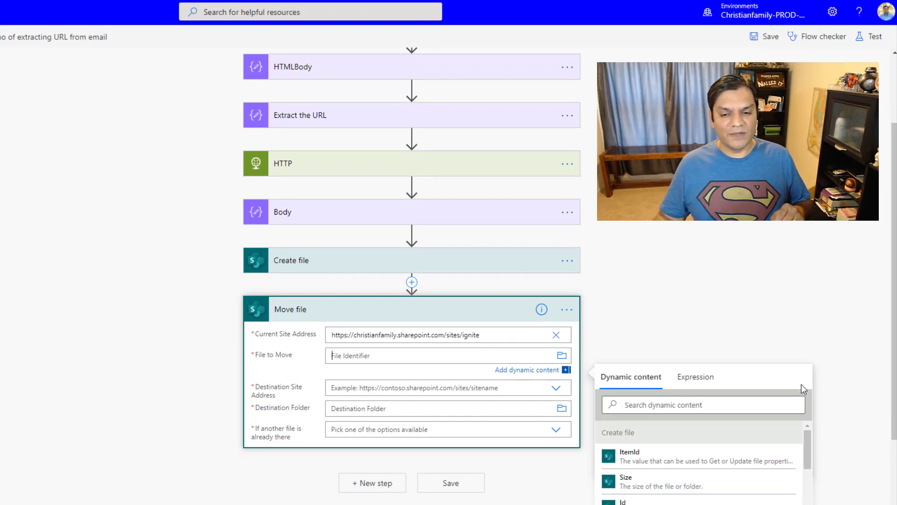
pyautogui.scroll(-3, 802, 388)
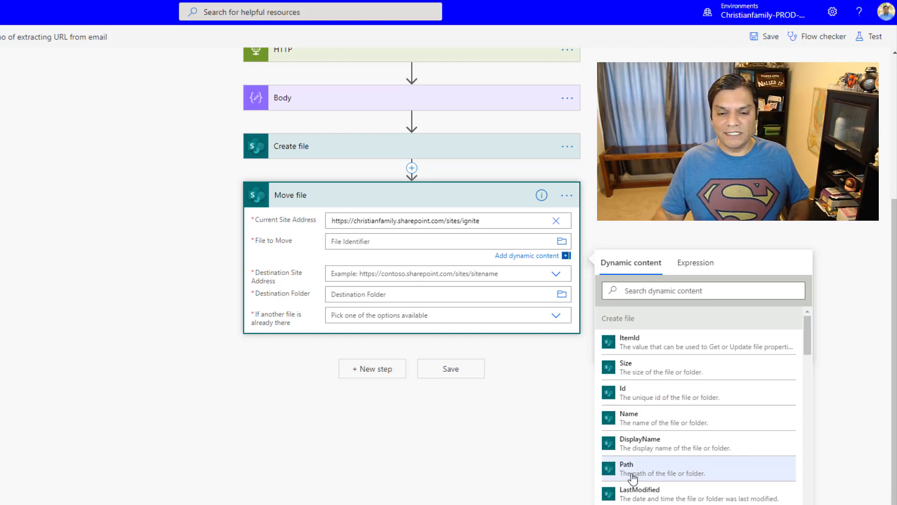
pyautogui.click(673, 479)
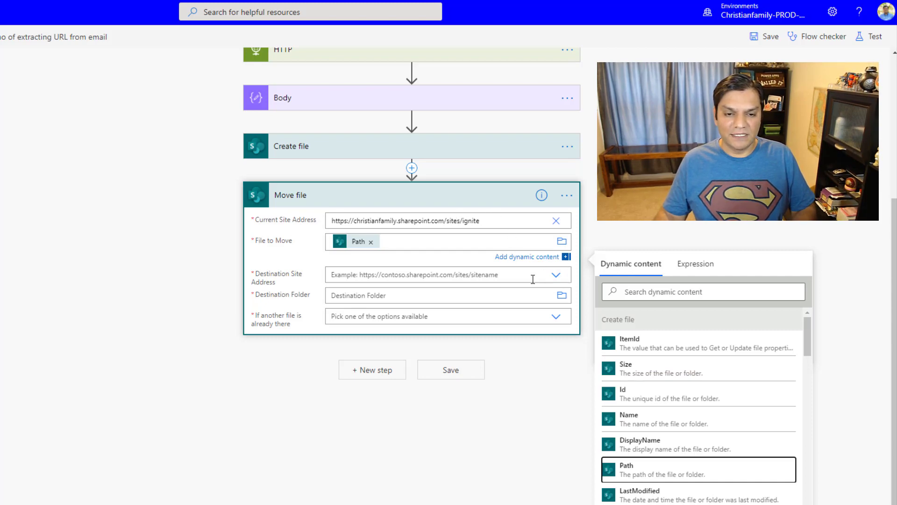
# Set Move file's destination to /Shared Documents/2020 on the Microsoft Flow Conference site
pyautogui.click(556, 275)
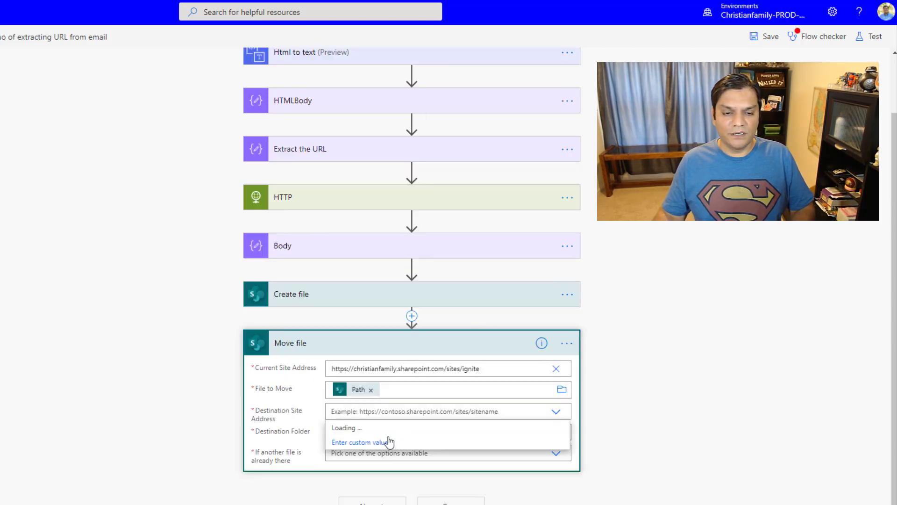
pyautogui.scroll(-1, 389, 442)
pyautogui.scroll(-1, 441, 465)
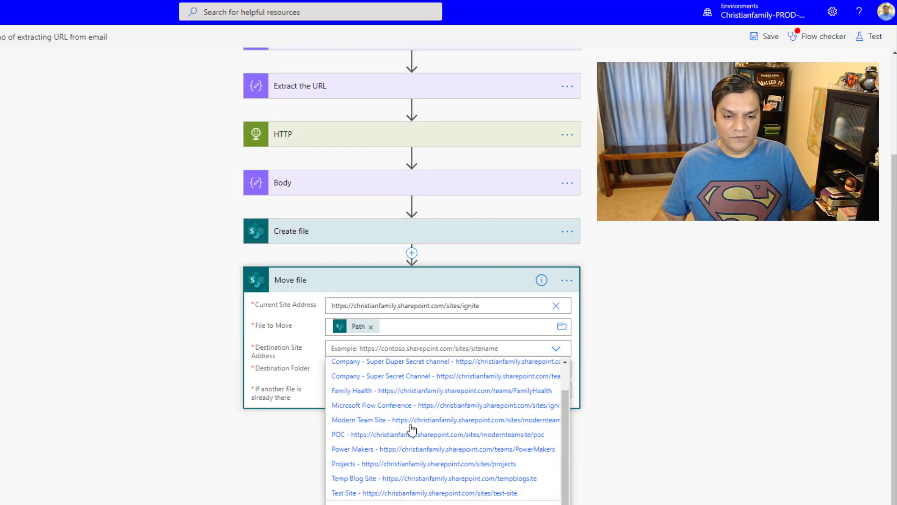
pyautogui.click(420, 405)
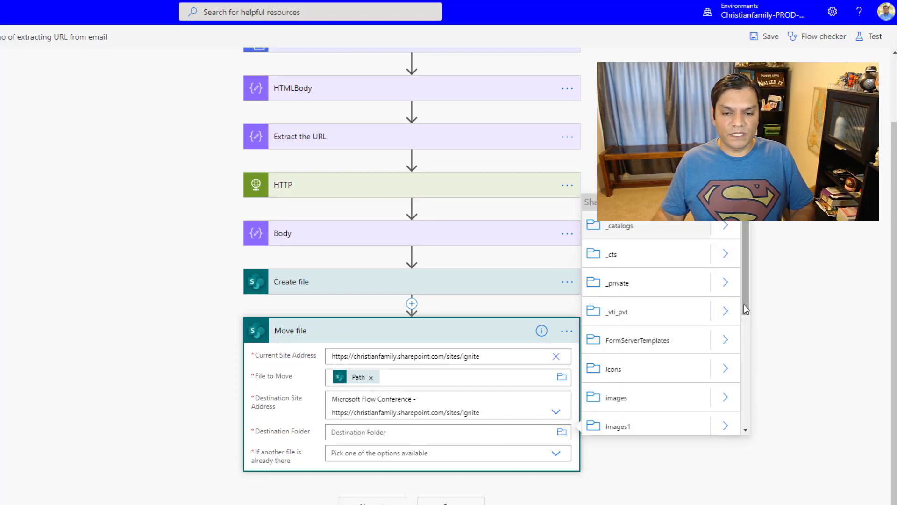
pyautogui.scroll(-5, 738, 352)
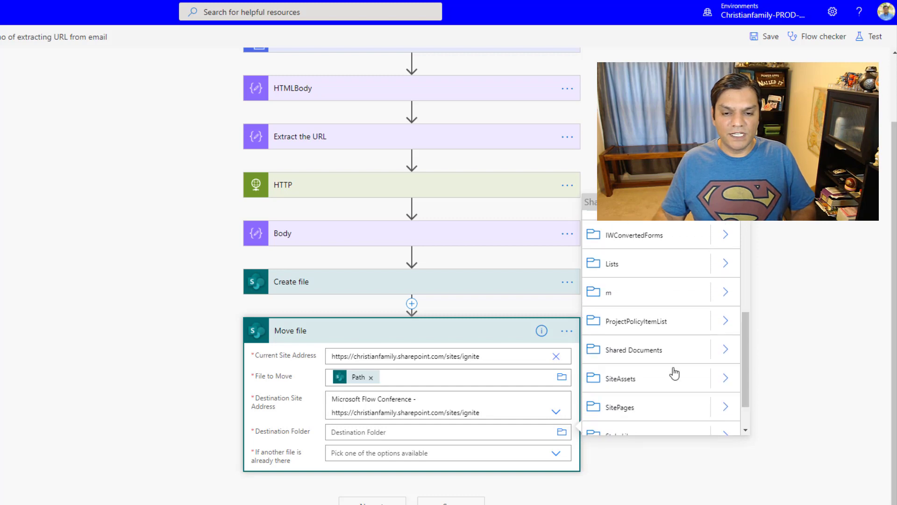
pyautogui.click(724, 359)
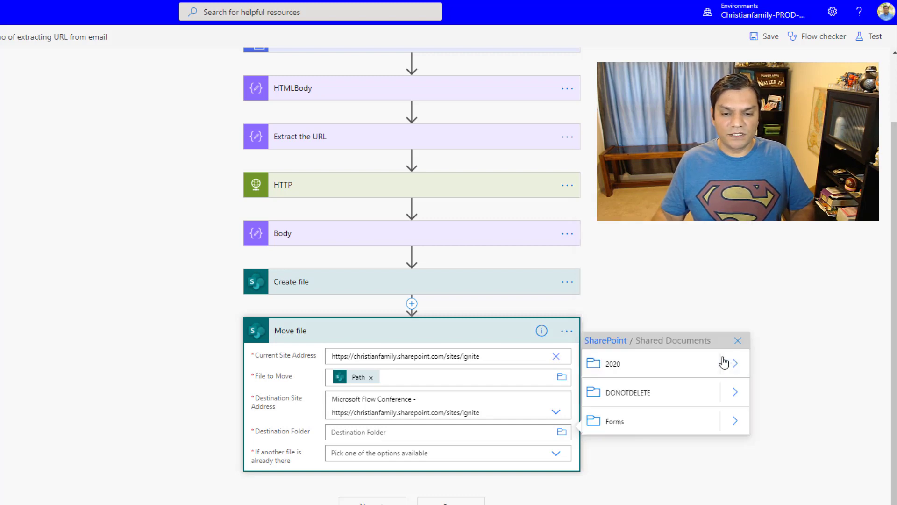
pyautogui.click(733, 370)
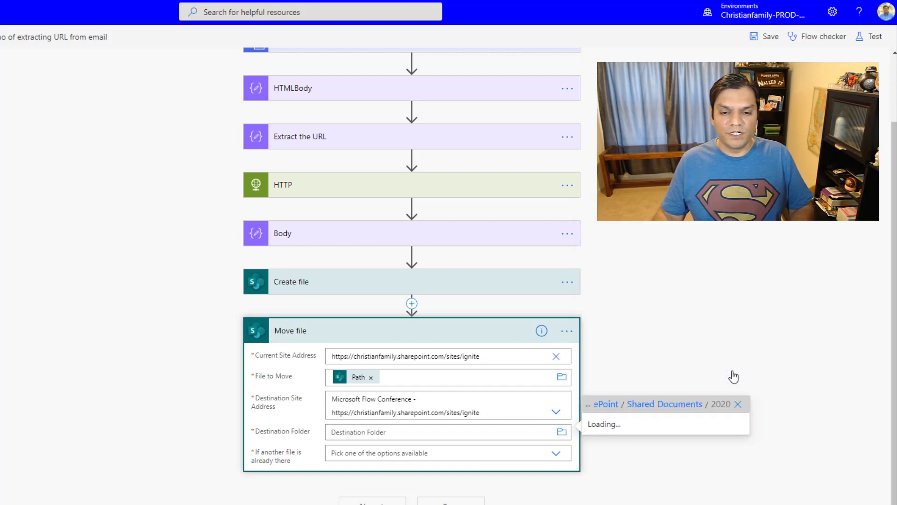
pyautogui.click(685, 404)
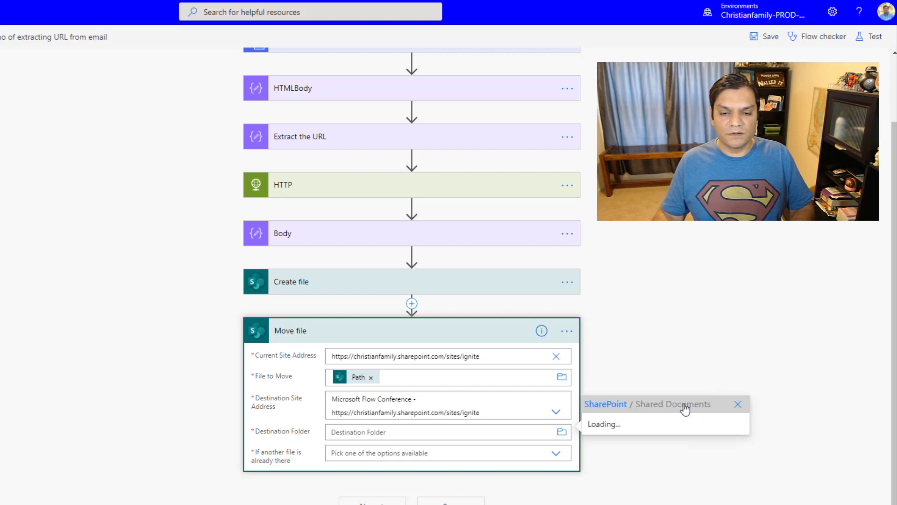
pyautogui.click(616, 372)
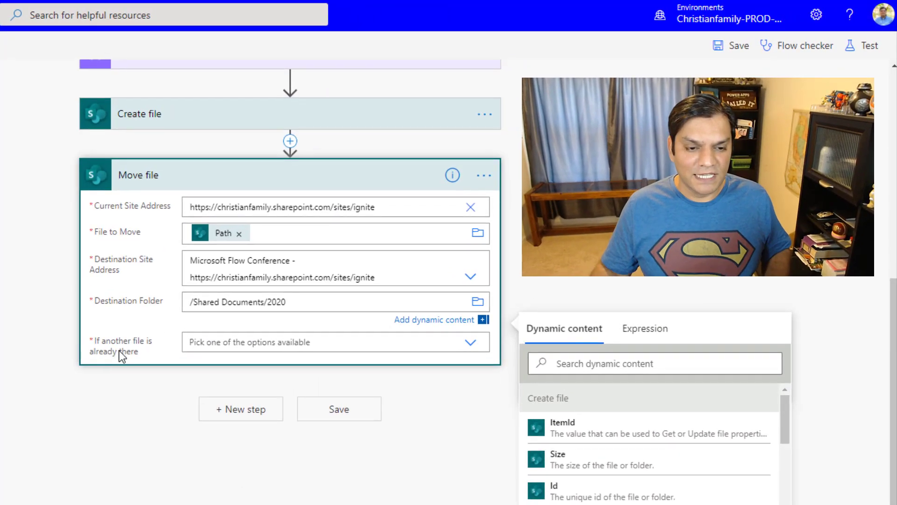
# Set 'If another file is already there' to Replace, then re-check the Create file step
pyautogui.click(471, 343)
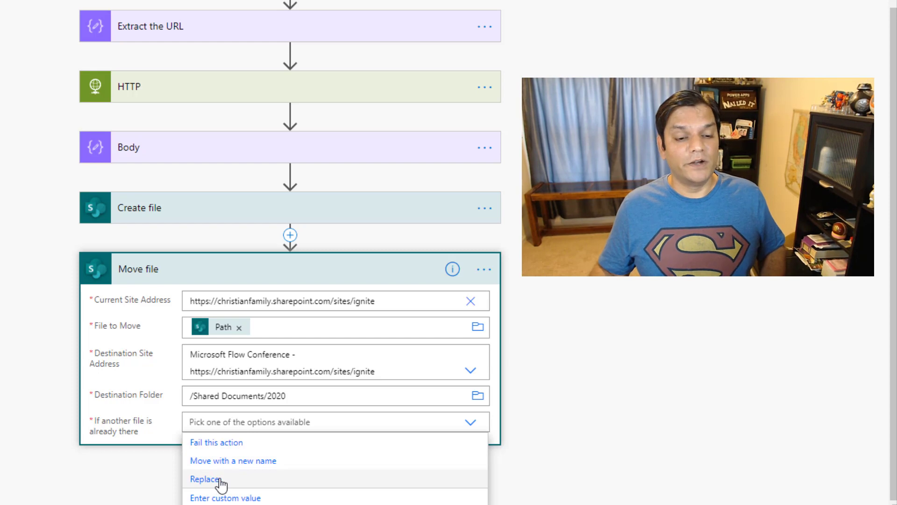
pyautogui.click(252, 479)
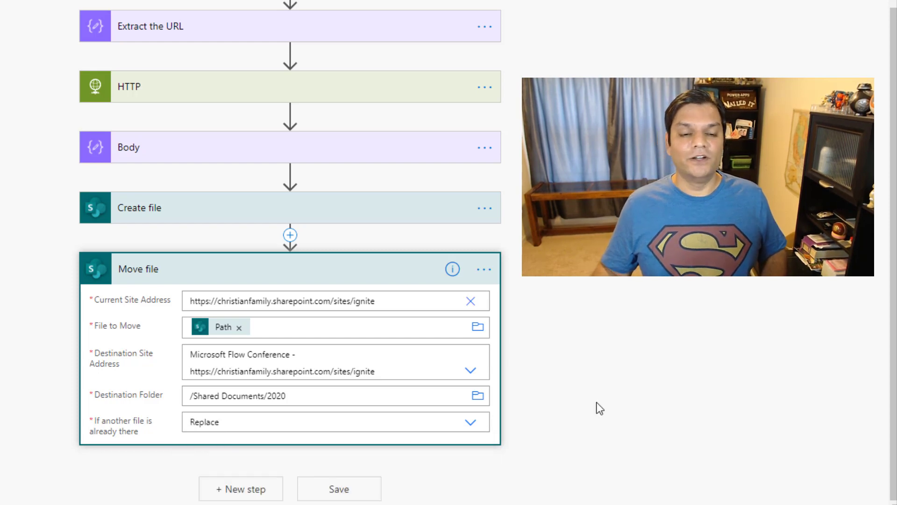
pyautogui.click(225, 213)
pyautogui.scroll(-3, 202, 295)
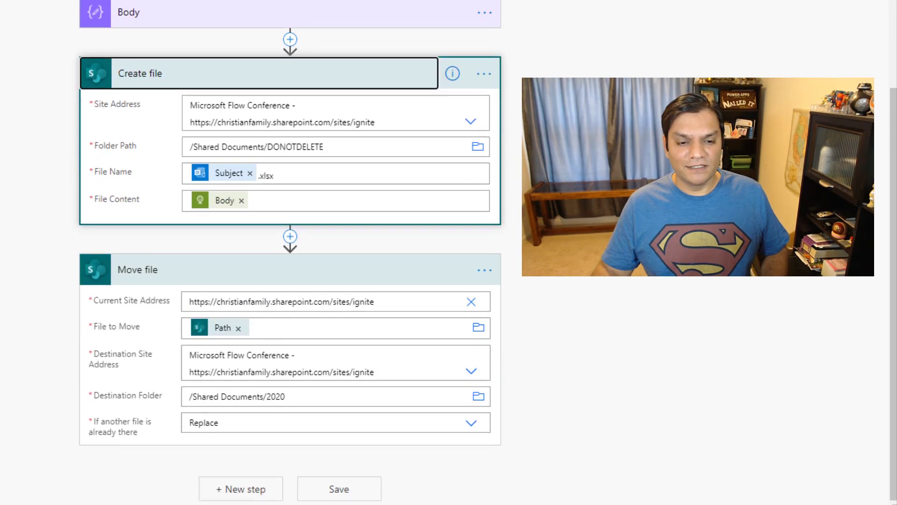
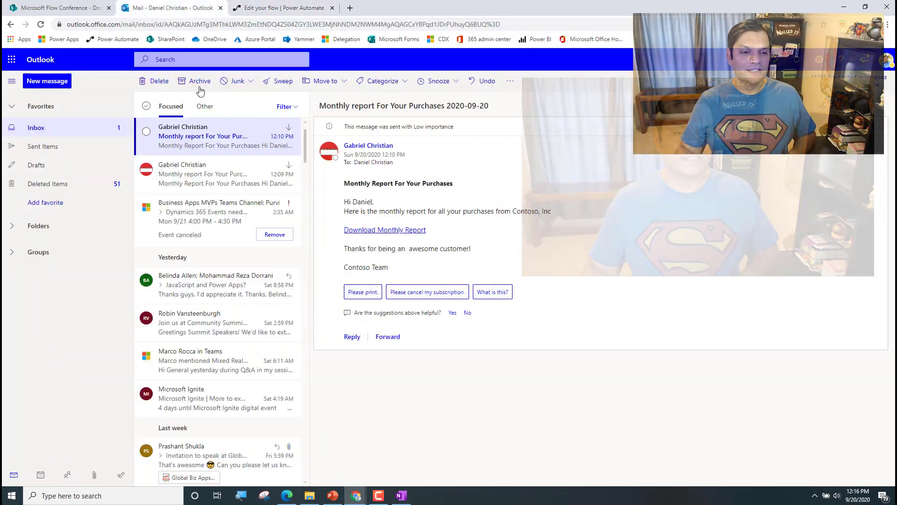
# Open the 12:09 PM 'Monthly report For Your Purchases' email in the Outlook inbox
pyautogui.click(220, 178)
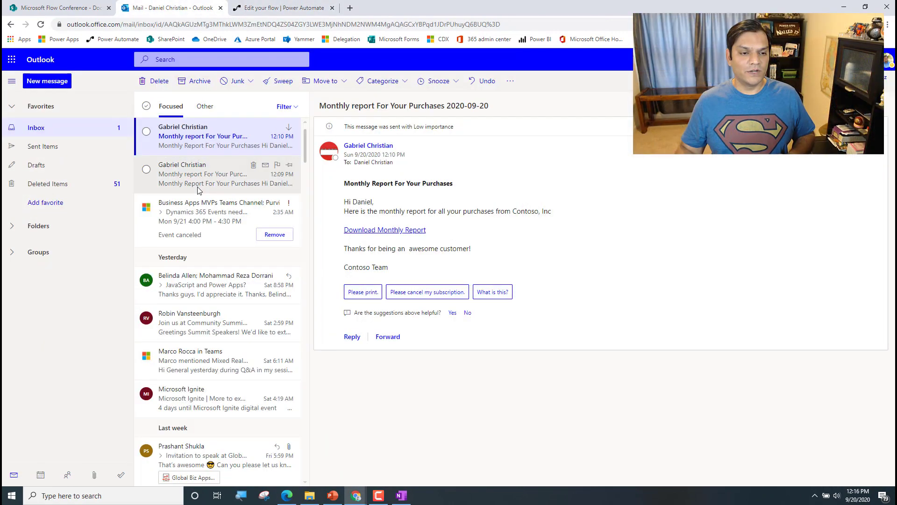
# Delete both Monthly report emails from the inbox, then go back to the flow editor
pyautogui.click(253, 128)
pyautogui.click(253, 127)
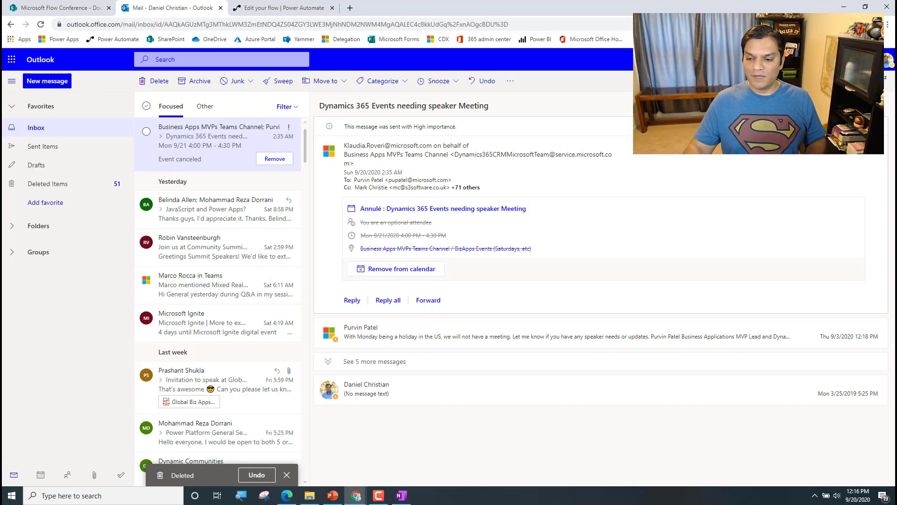
pyautogui.hotkey('alt', 'Tab')
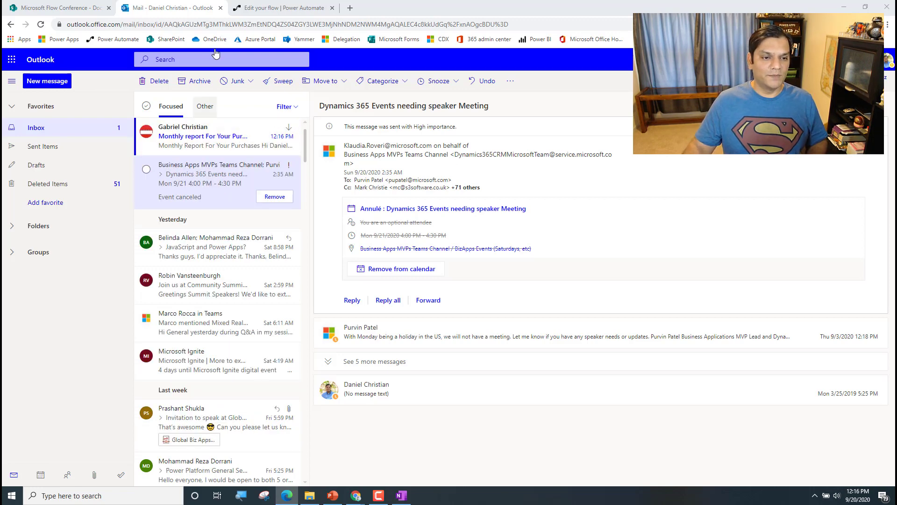
pyautogui.click(294, 8)
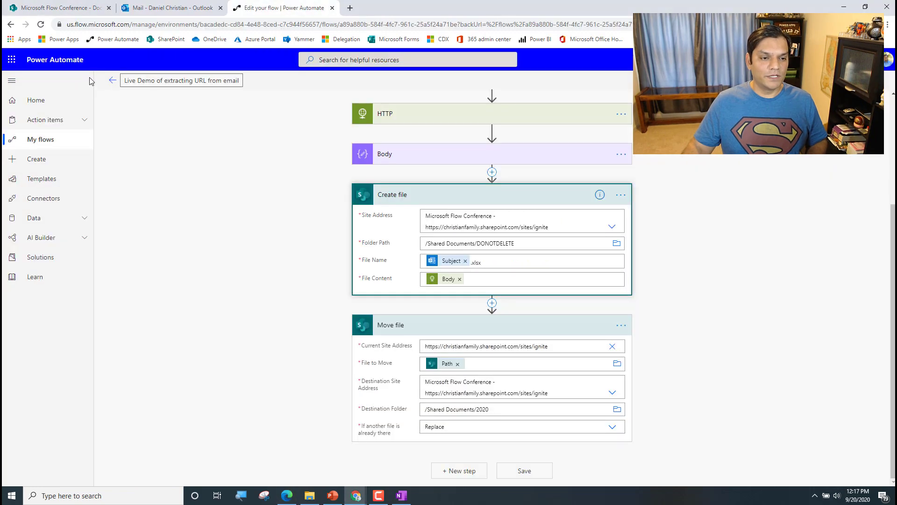
# Confirm the Sep 20 12:16 PM run succeeded through Move file, then view SharePoint Documents
pyautogui.click(112, 80)
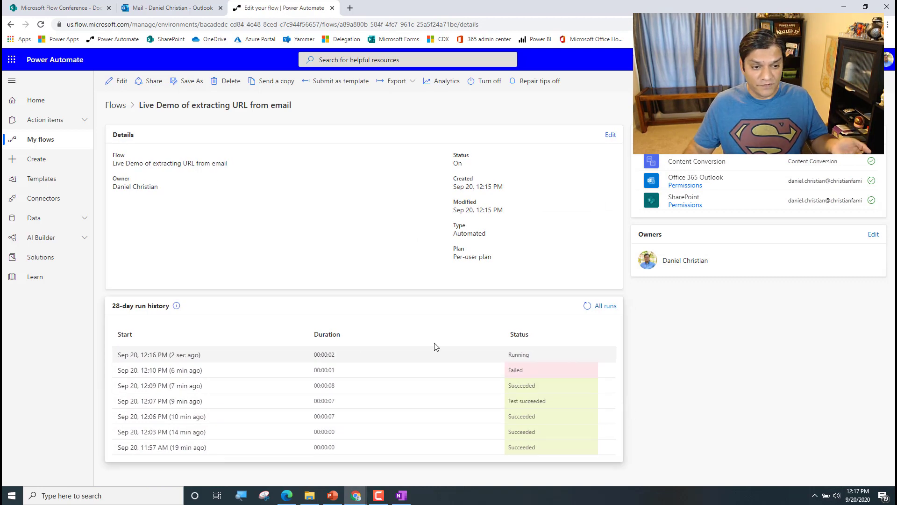
pyautogui.click(174, 356)
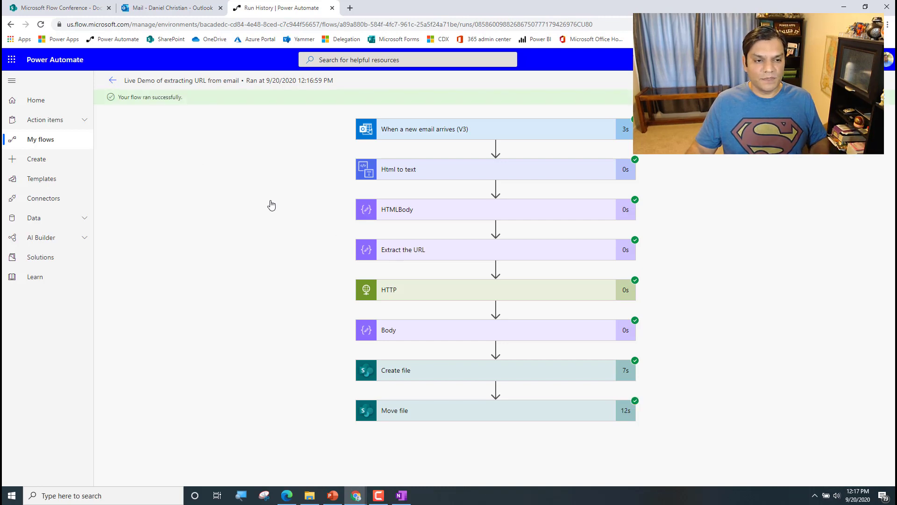
pyautogui.click(84, 4)
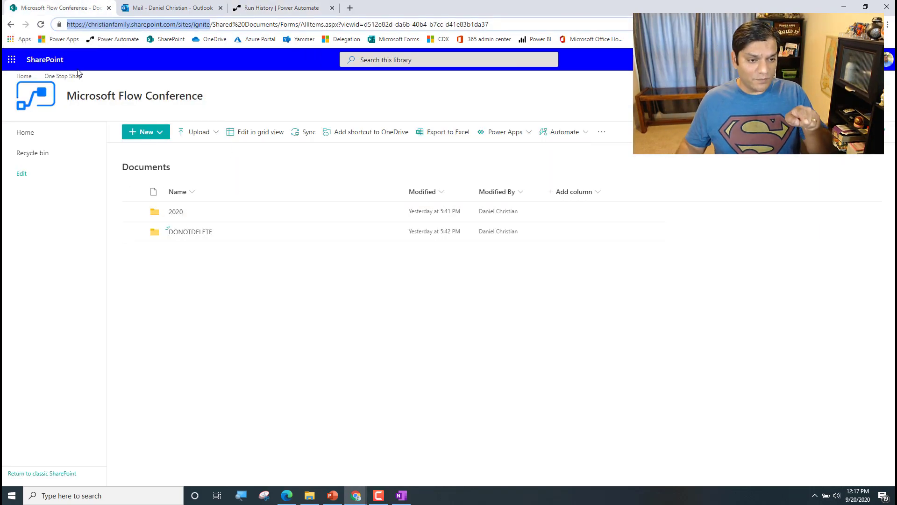
# Check the monthly report .xlsx is in the 2020 folder and DONOTDELETE is empty
pyautogui.click(176, 212)
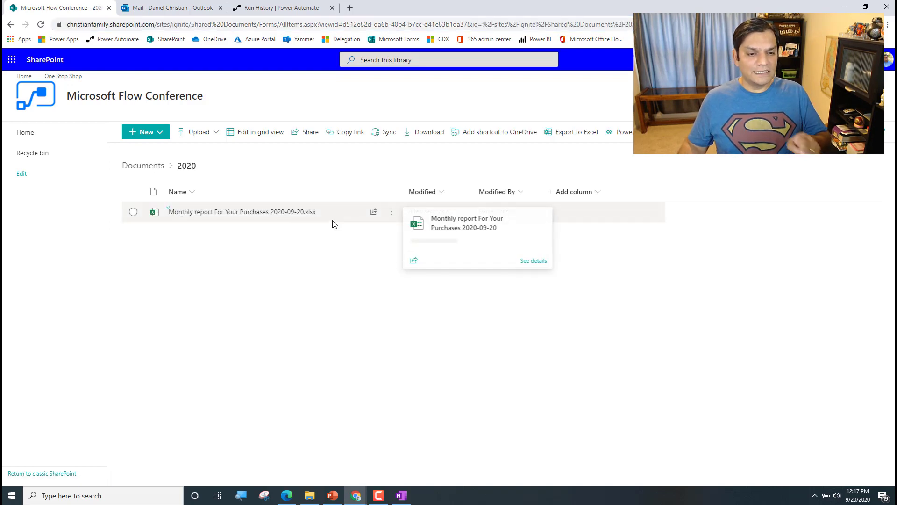
pyautogui.click(144, 166)
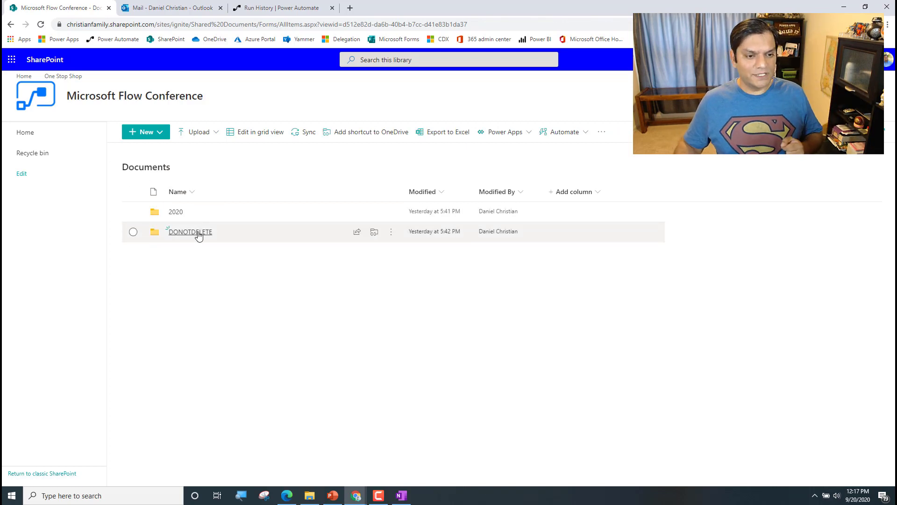
pyautogui.click(175, 233)
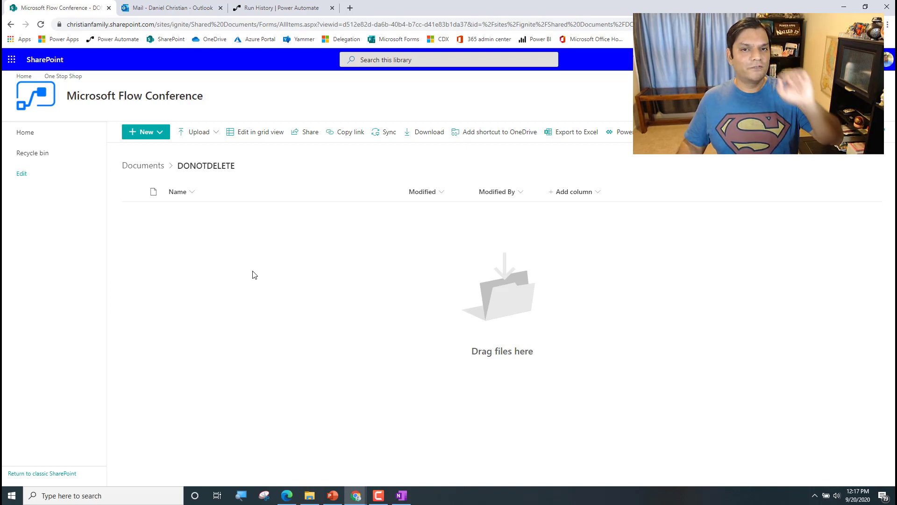
pyautogui.click(149, 164)
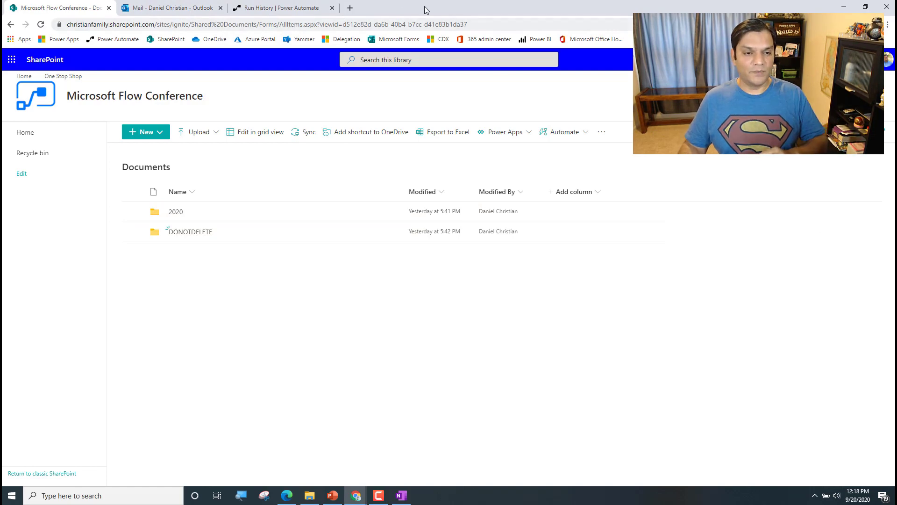
pyautogui.click(301, 8)
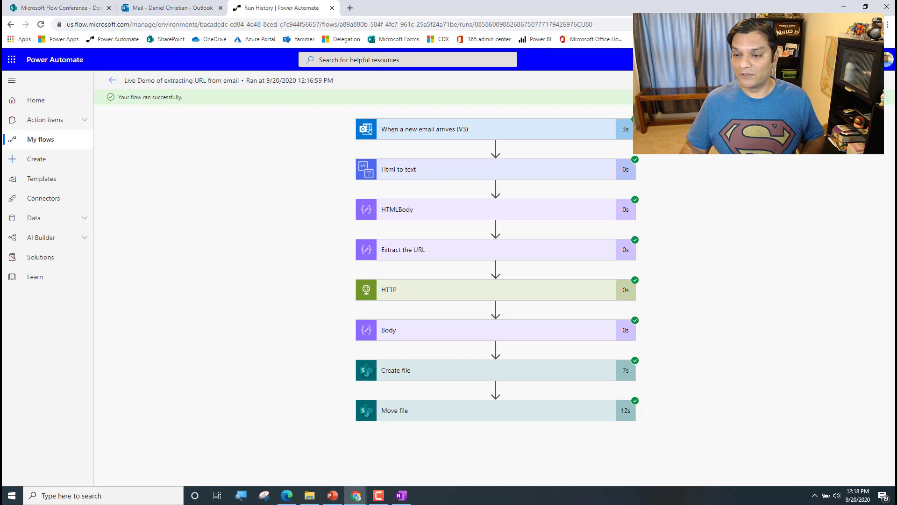
# Check the inbox for the new report email and open the 12:18 PM run
pyautogui.hotkey('alt', 'Tab')
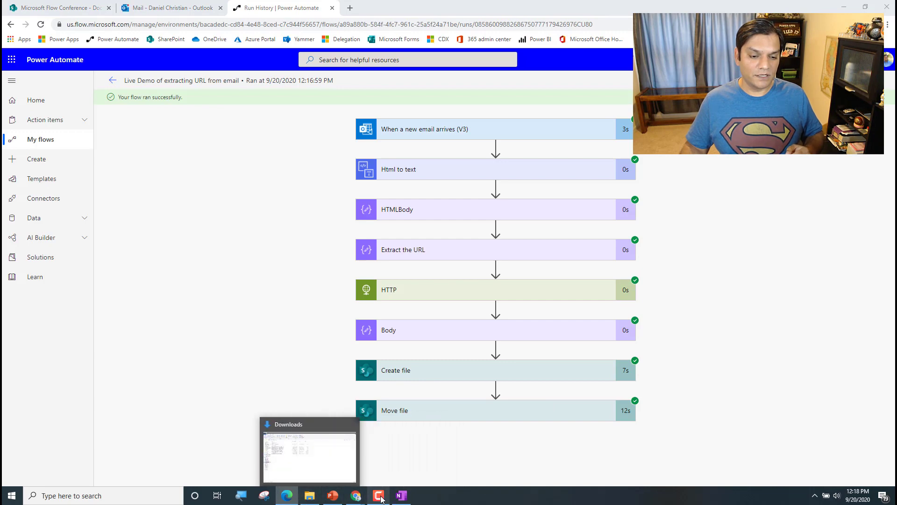
pyautogui.click(185, 7)
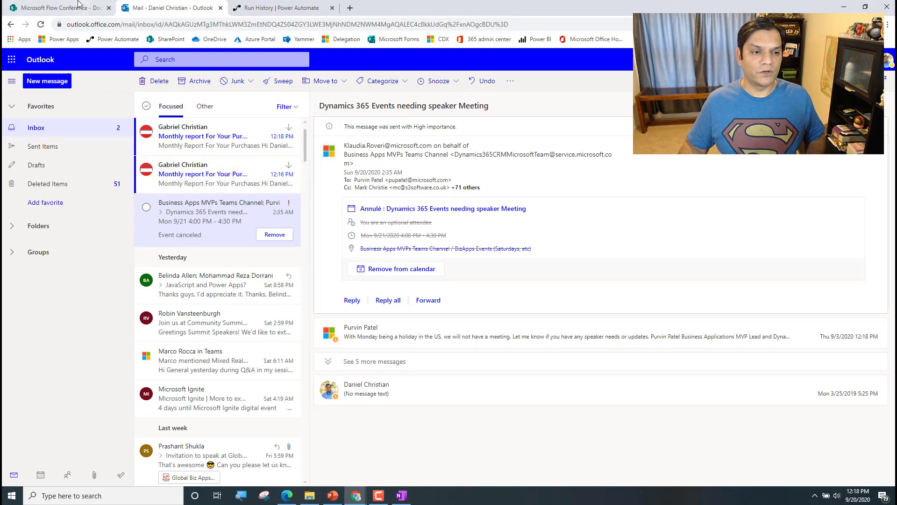
pyautogui.click(288, 7)
pyautogui.click(112, 80)
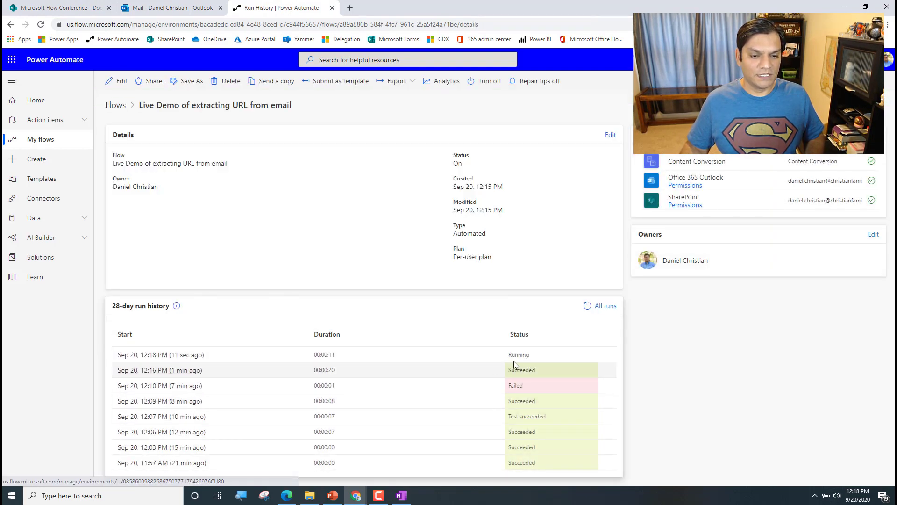
pyautogui.click(200, 356)
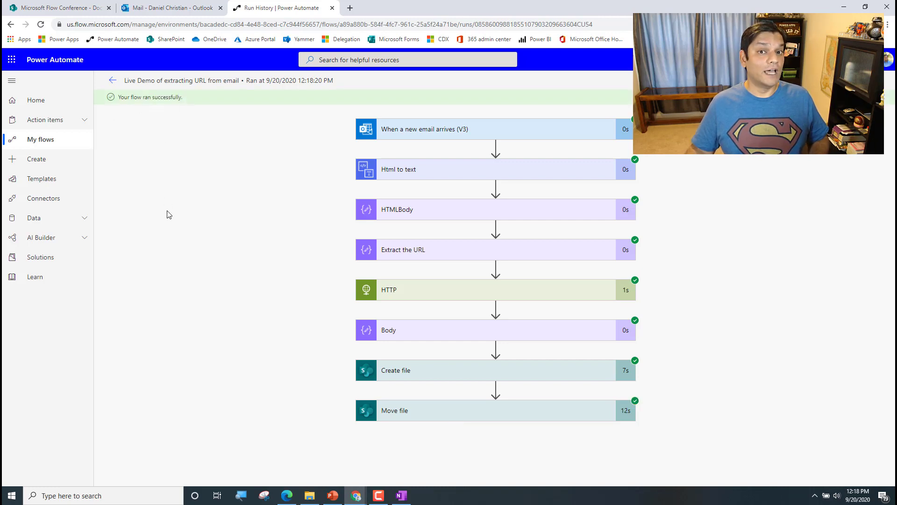
# Verify DONOTDELETE is empty and the 2020 folder holds the monthly report .xlsx
pyautogui.click(81, 3)
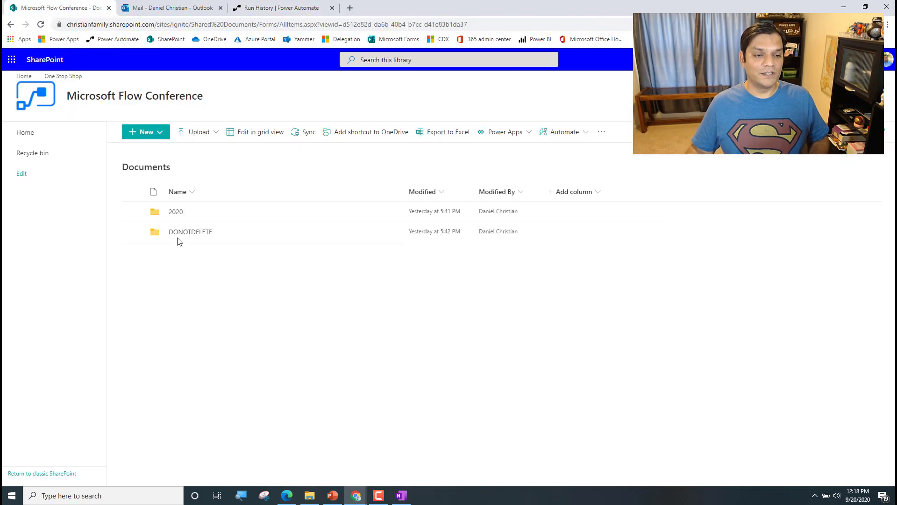
pyautogui.click(206, 235)
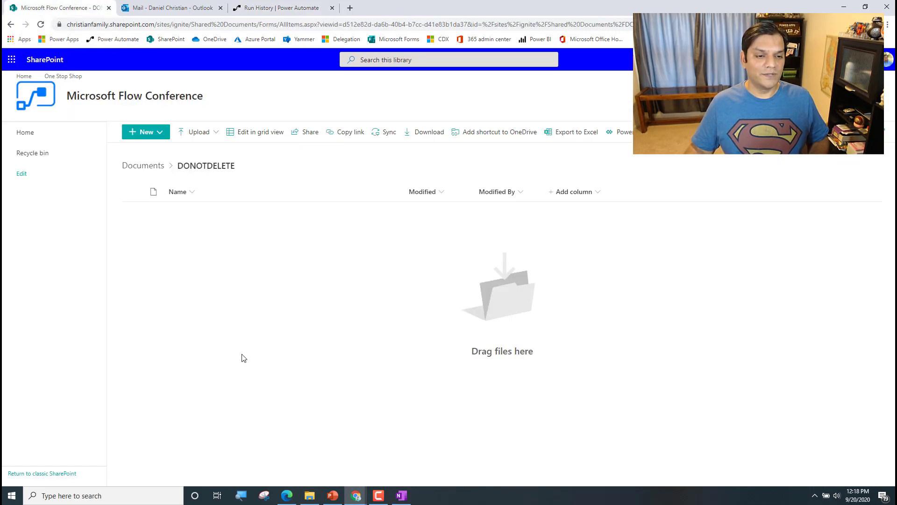
pyautogui.click(149, 168)
pyautogui.click(175, 212)
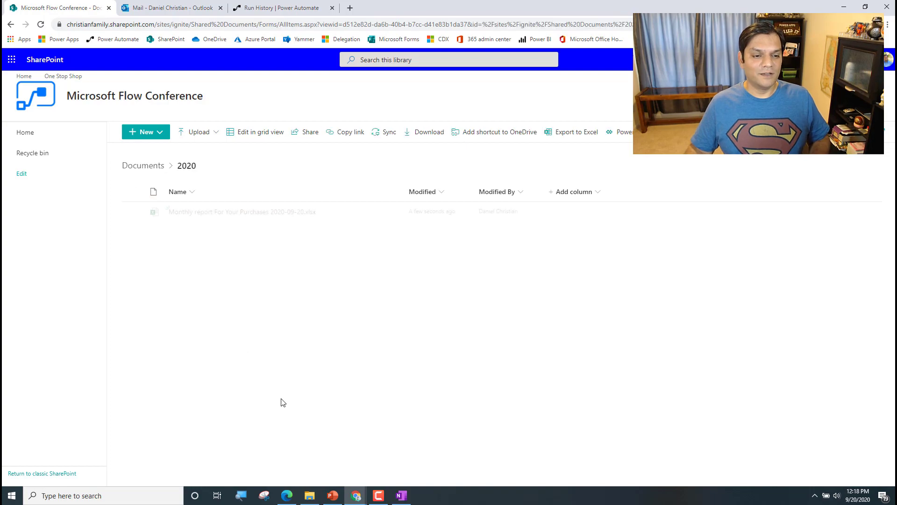